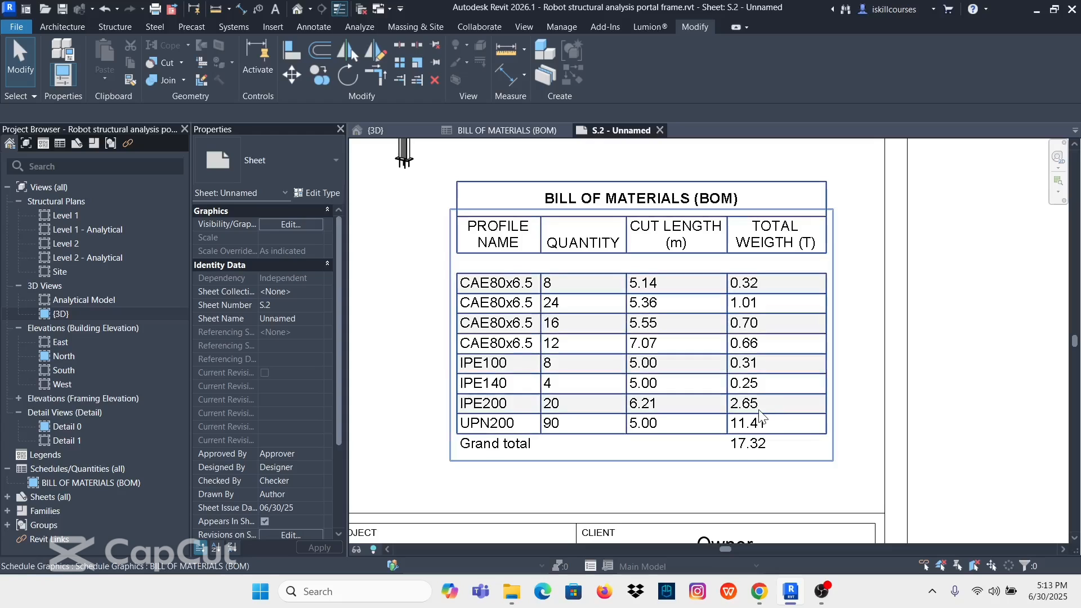
- Examine sheet S.2, checking the 3D portal frame view and the BILL OF MATERIALS (BOM) schedule's profiles, quantities, cut lengths and weights
scroll(761, 417, "down", 6)
left_click(586, 341)
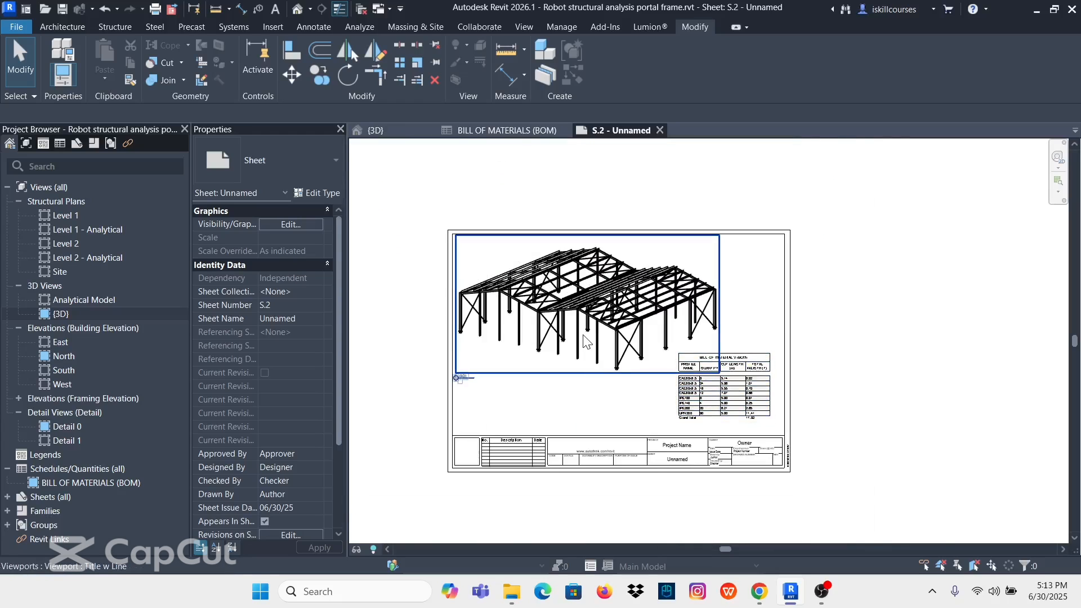
scroll(586, 341, "up", 3)
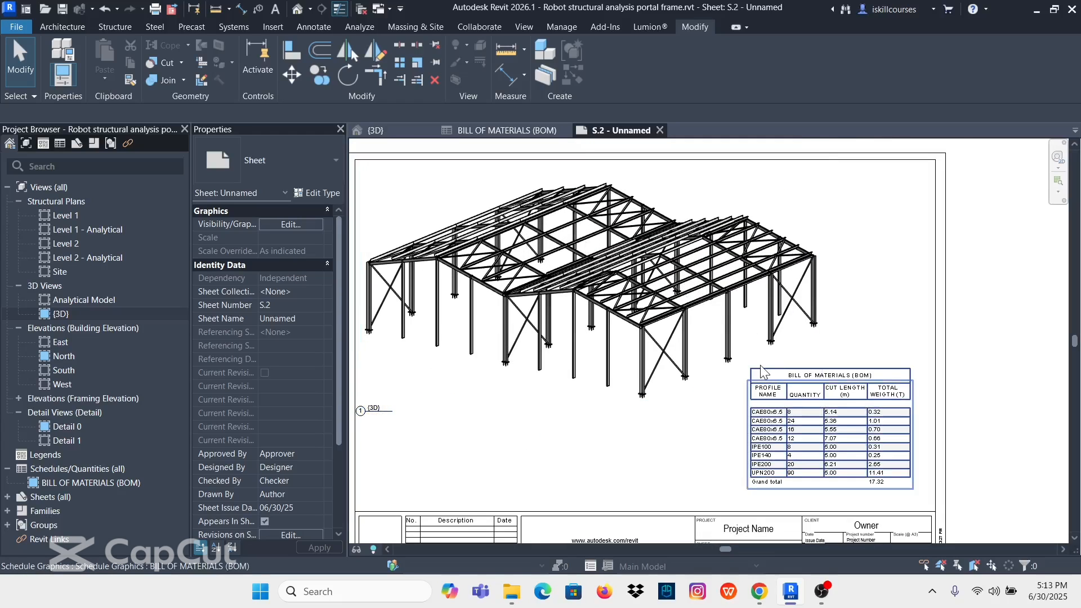
scroll(760, 364, "up", 1)
scroll(617, 295, "down", 2)
scroll(804, 435, "up", 3)
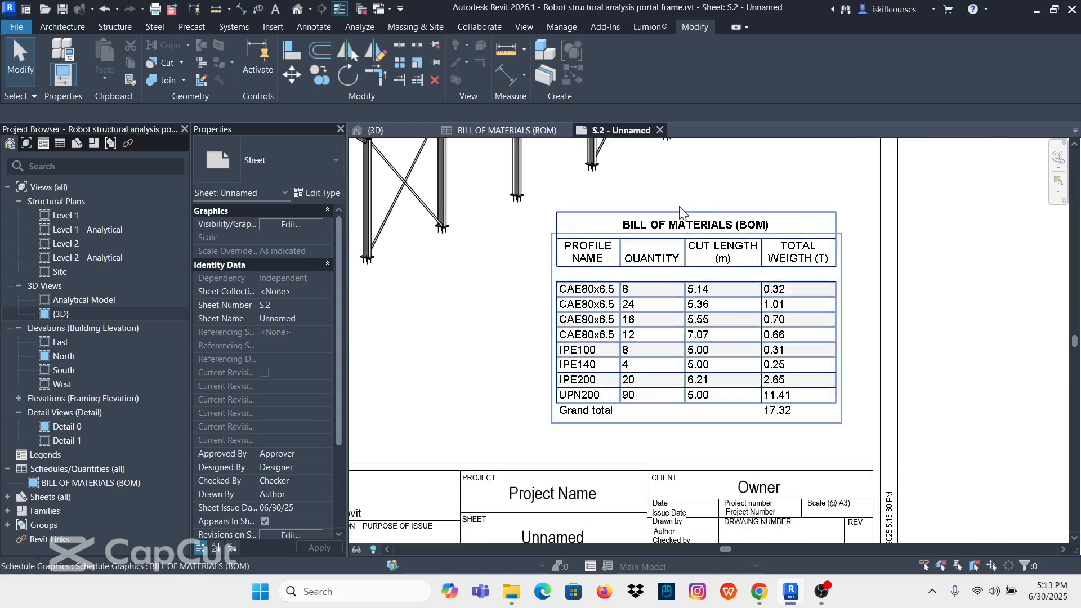
scroll(676, 360, "down", 5)
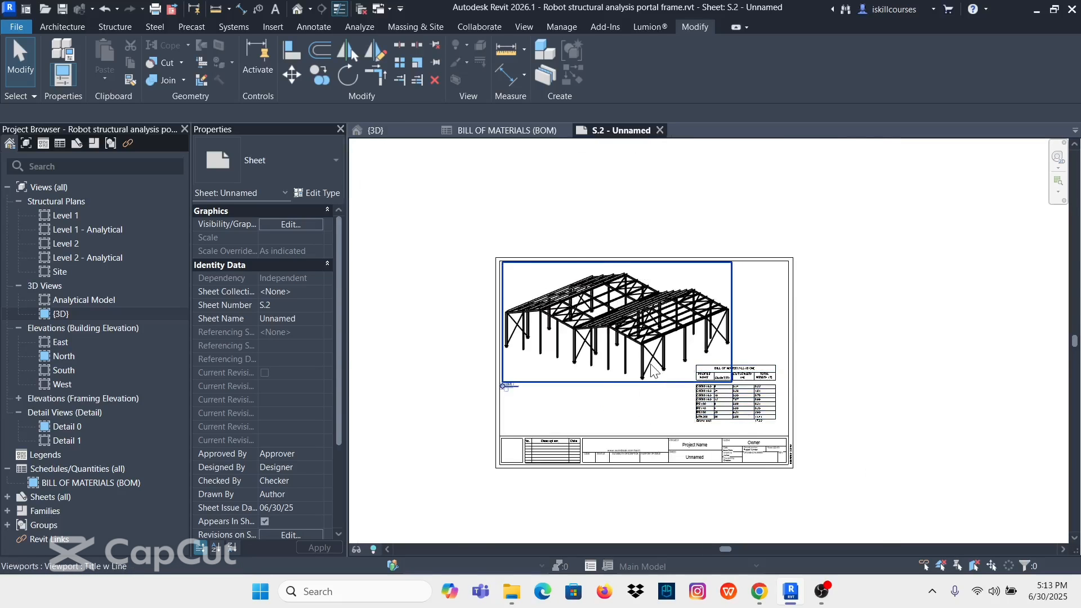
scroll(652, 370, "up", 2)
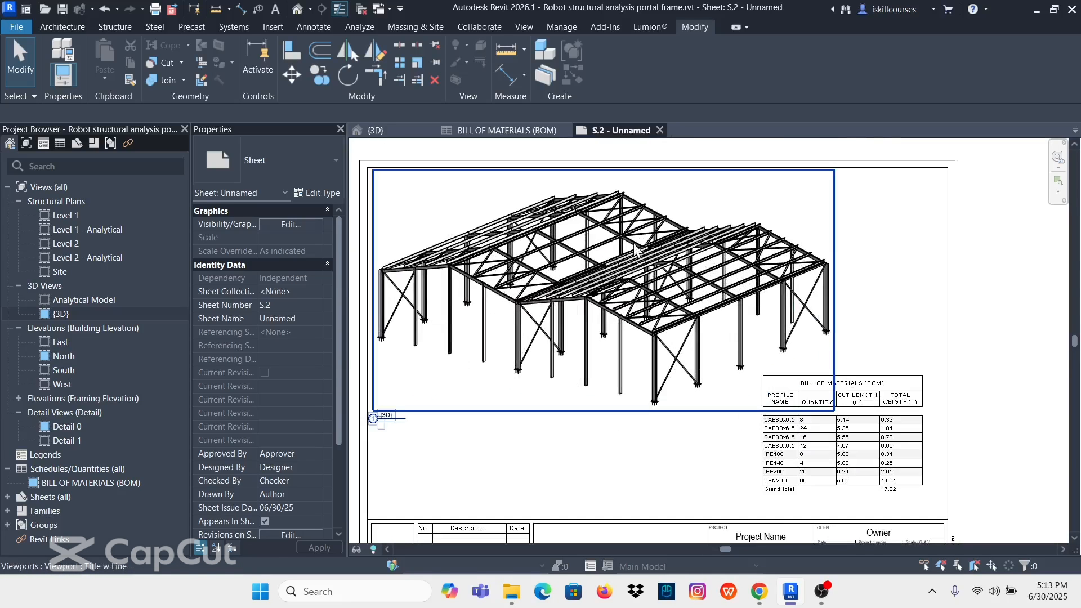
left_click(901, 475)
scroll(923, 481, "up", 3)
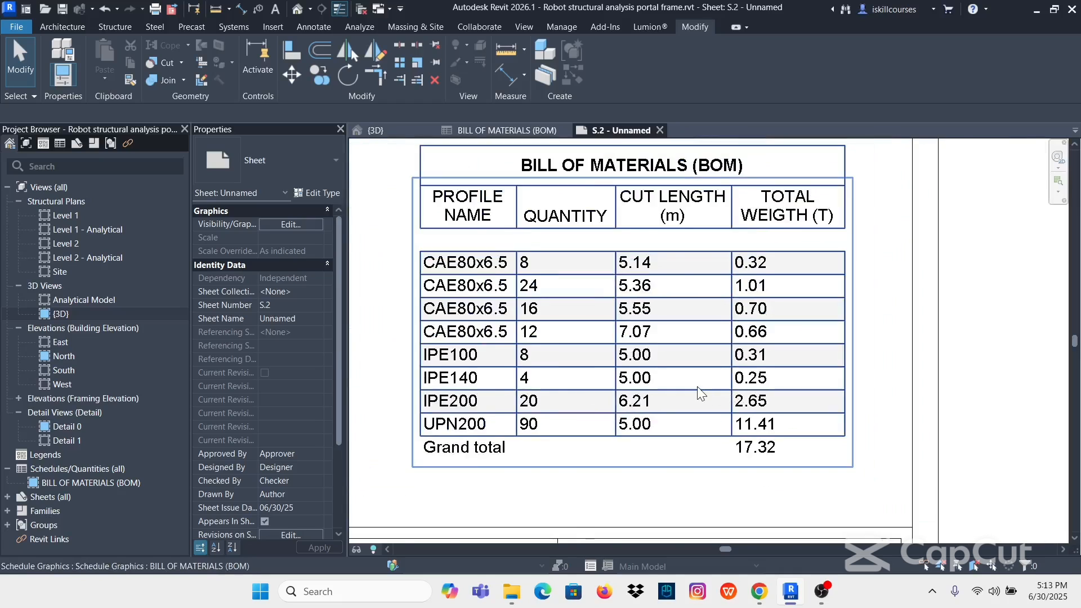
scroll(699, 391, "down", 2)
scroll(813, 368, "up", 1)
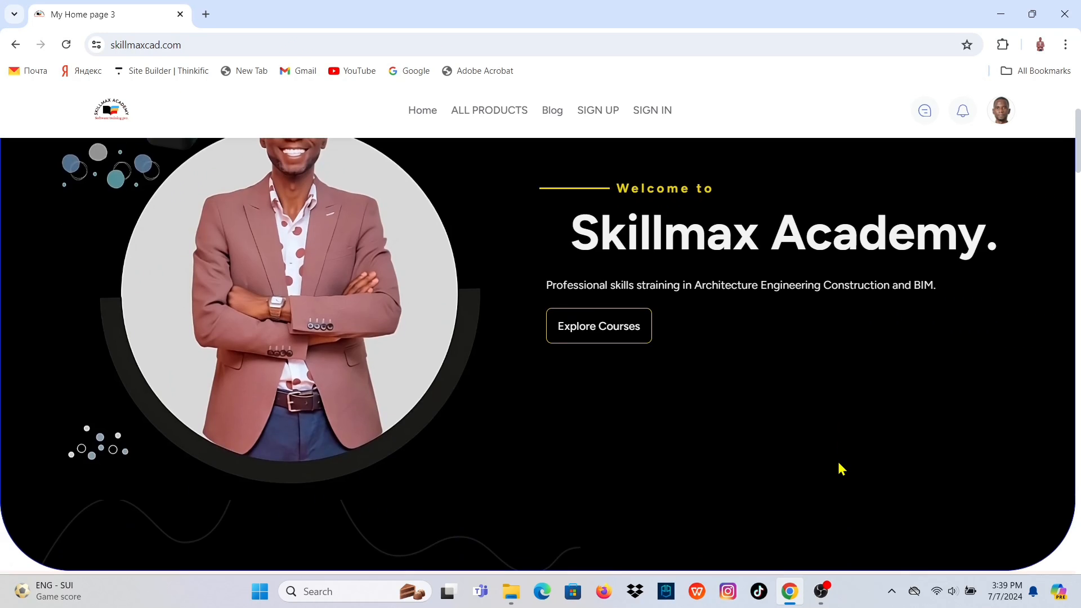
- Browse the skillmaxcad.com home page through the featured course categories, course listings and FAQ section
scroll(839, 465, "down", 10)
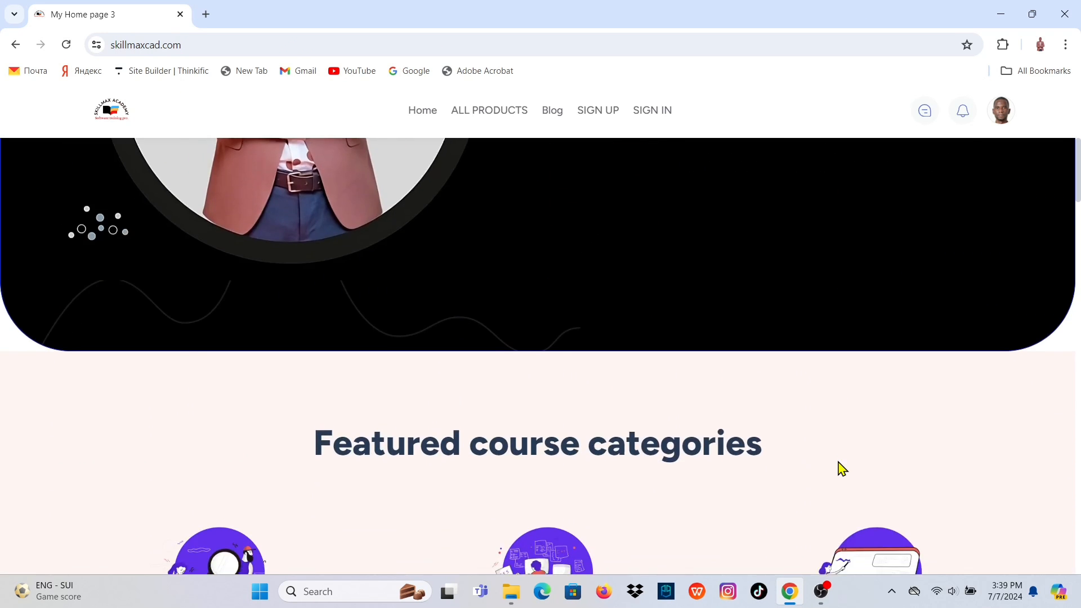
scroll(840, 467, "down", 20)
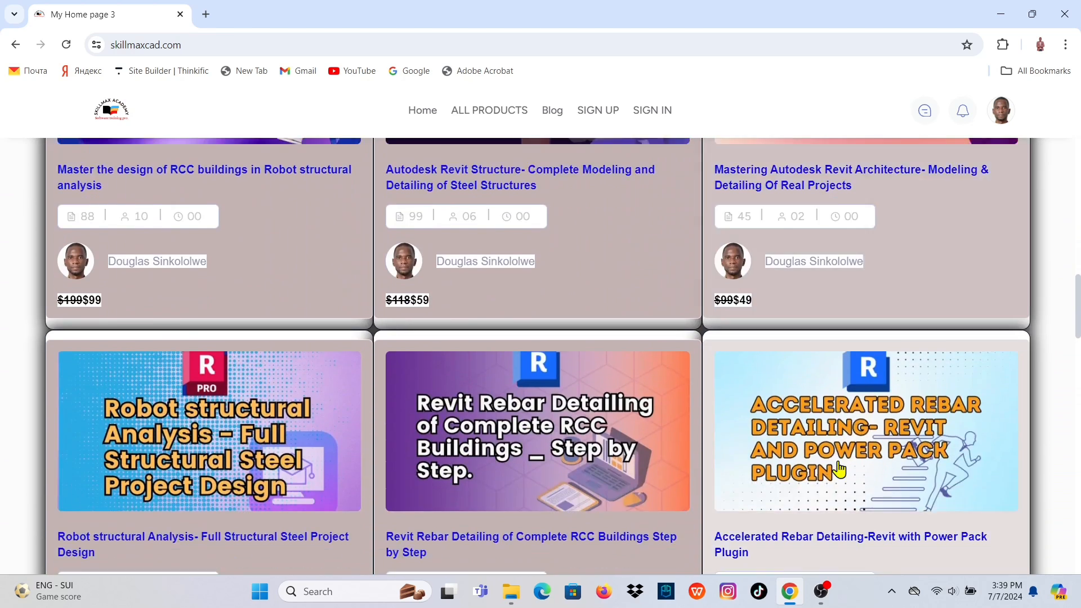
scroll(841, 468, "down", 20)
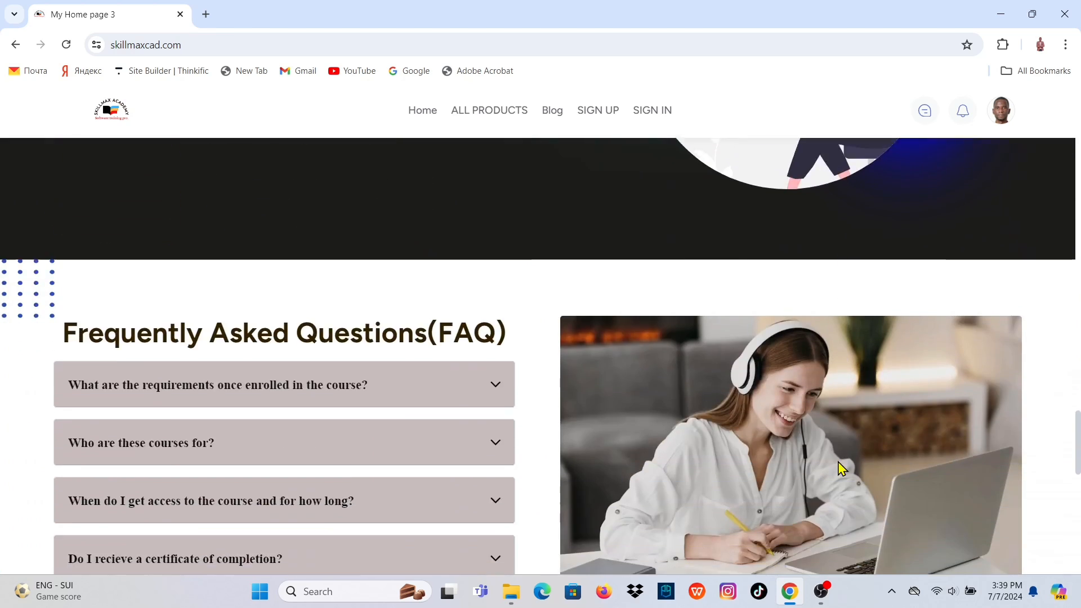
scroll(842, 468, "down", 4)
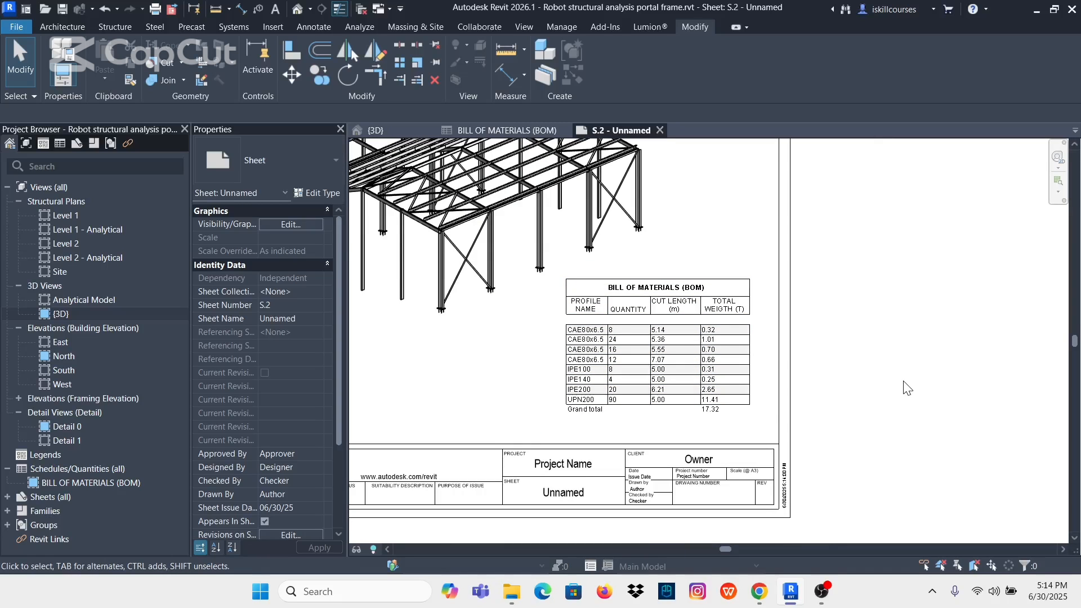
- Review the bill of materials on sheet S.2 once more, from its column headings to the grand total, alongside the 3D frame
scroll(653, 315, "up", 5)
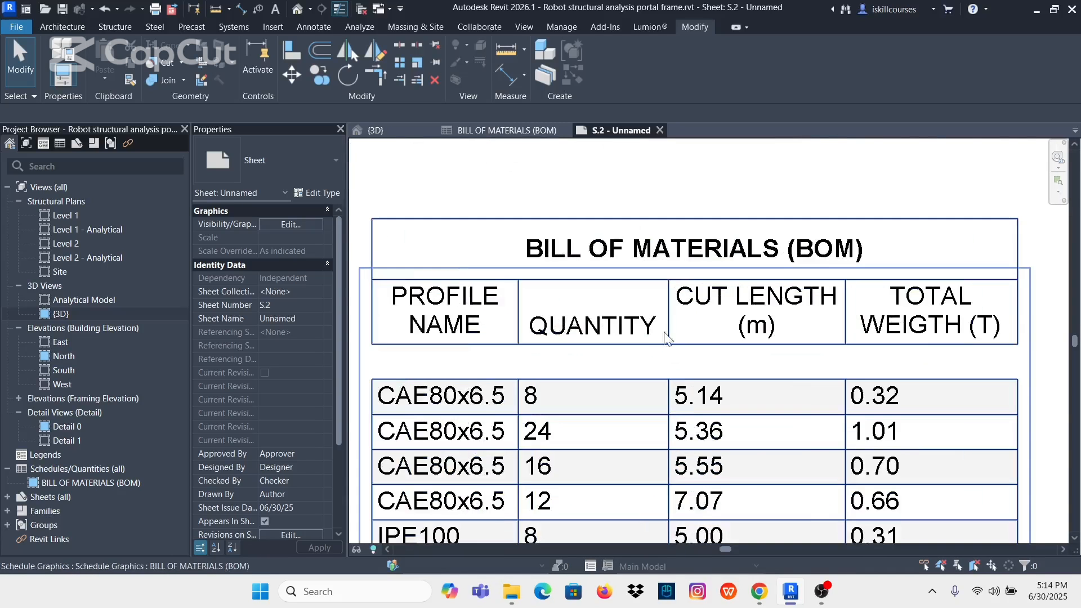
scroll(667, 338, "down", 5)
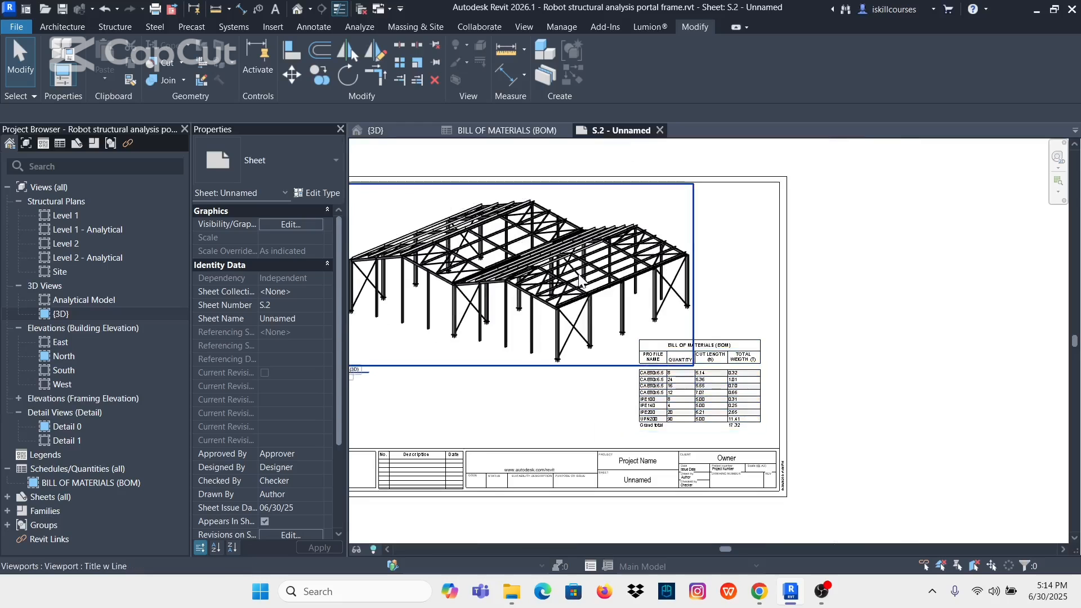
scroll(580, 280, "down", 2)
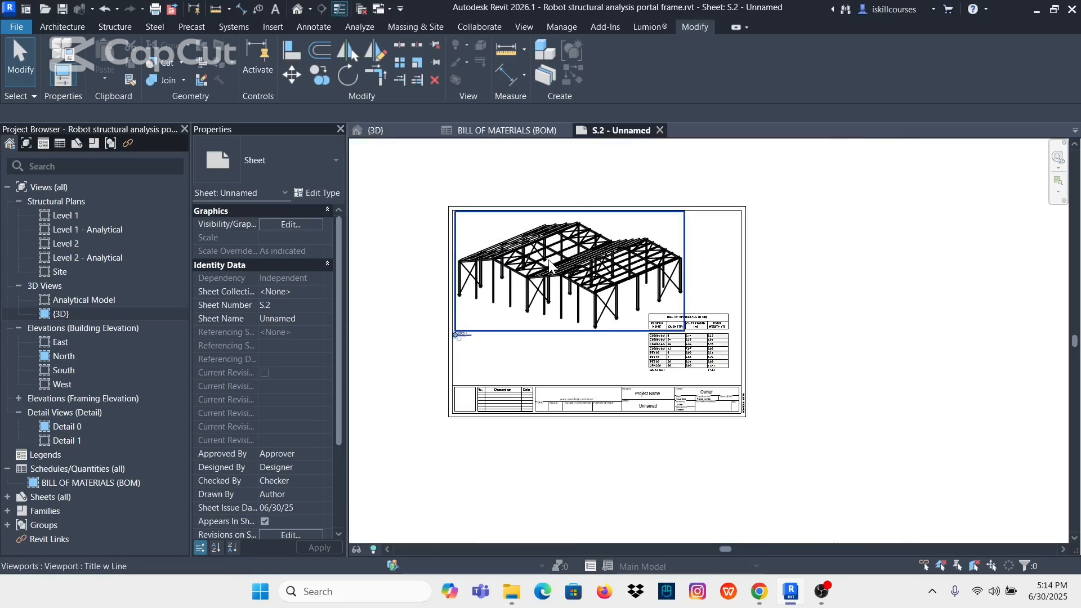
scroll(705, 388, "up", 5)
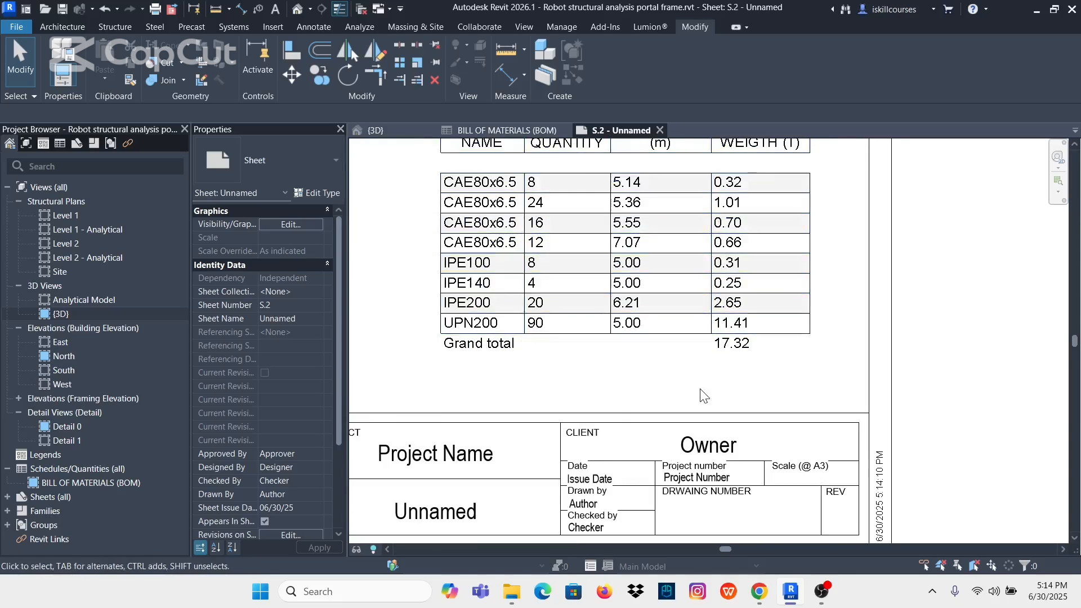
scroll(700, 389, "down", 3)
scroll(668, 234, "up", 2)
scroll(566, 165, "up", 2)
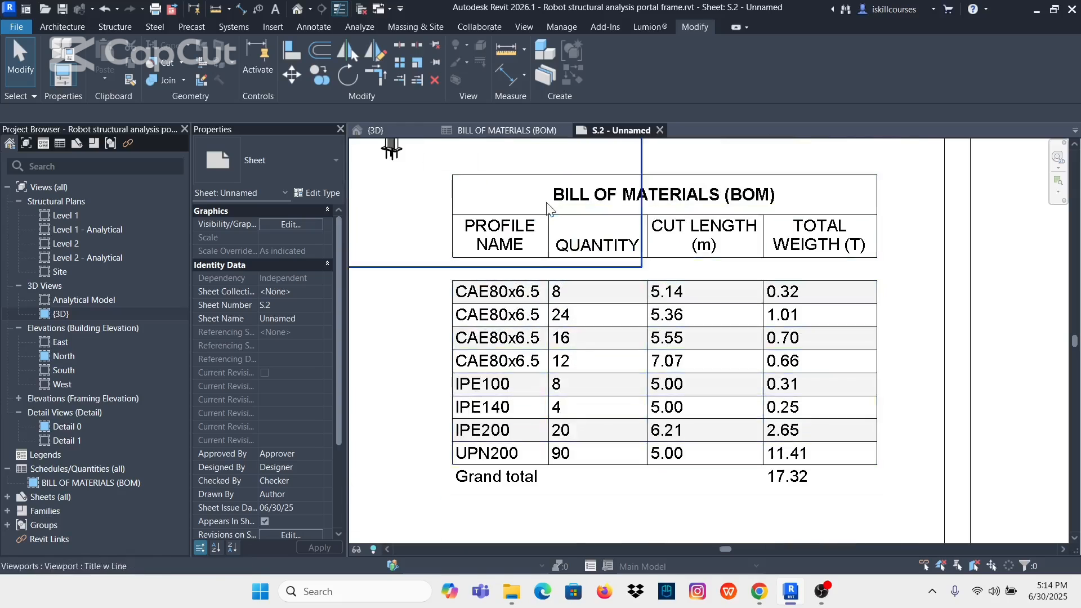
- Close the sheet, the bill of materials schedule and the 3D view, closing the project without saving changes
left_click(660, 131)
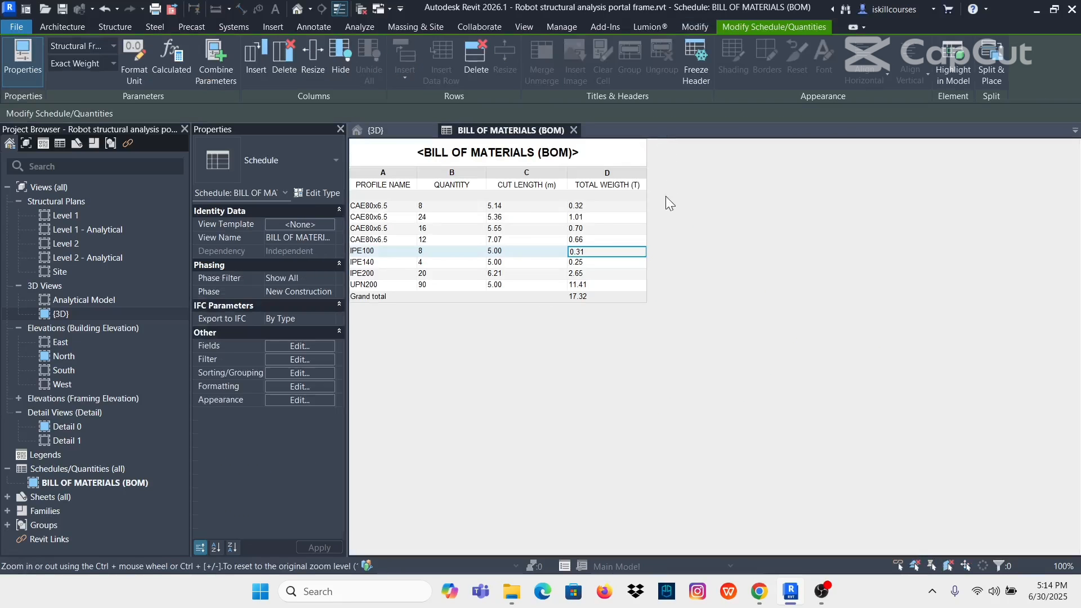
left_click(574, 130)
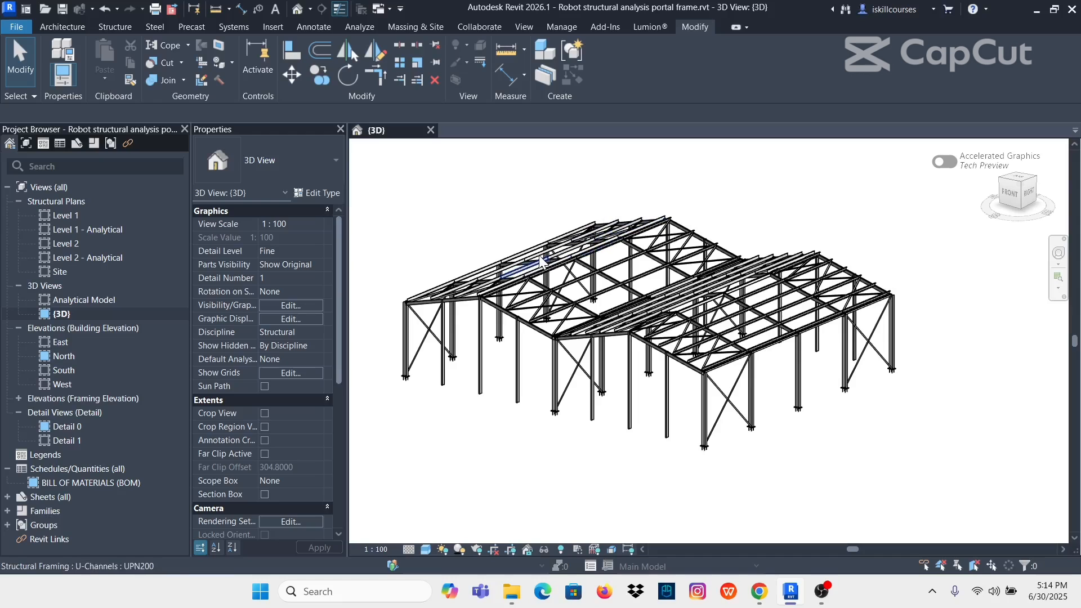
left_click(431, 130)
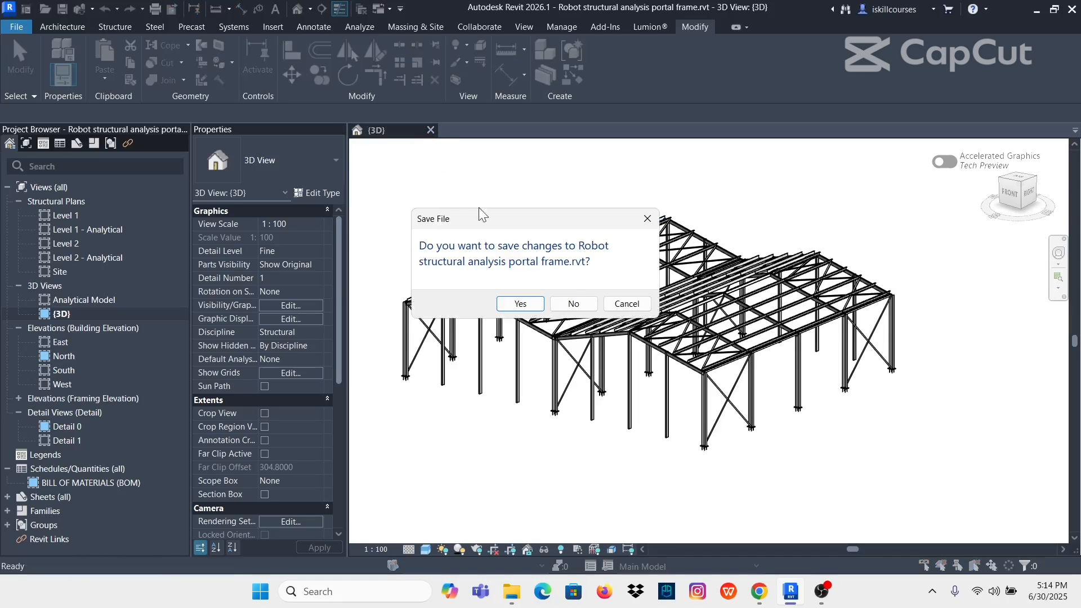
left_click(573, 307)
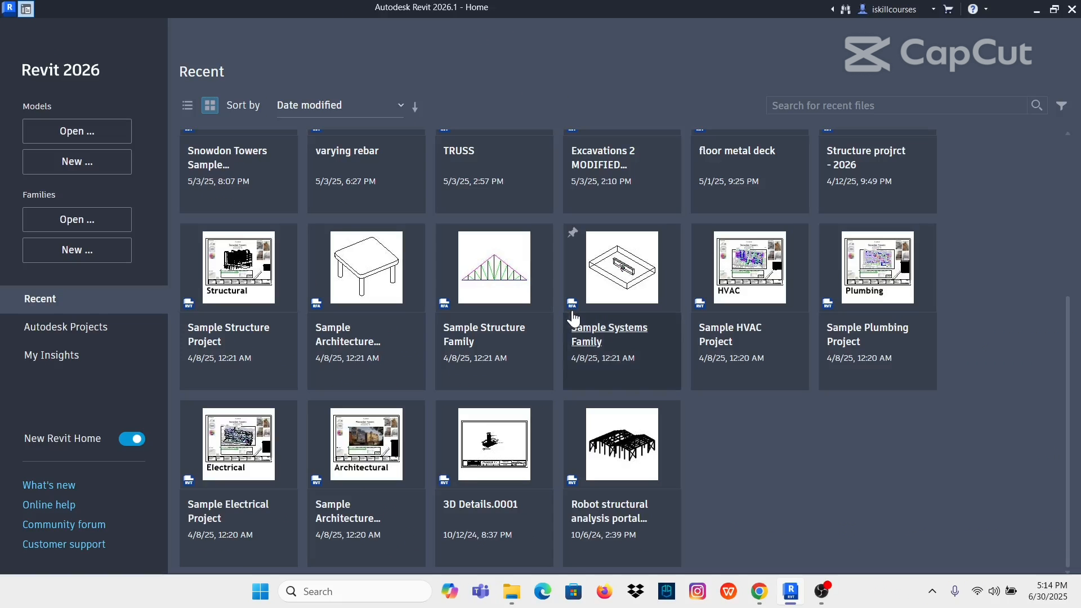
- Open the recent project "Robot structural analysis portal frame" and inspect its steel frame in 3D from the right-back side
mouse_move(626, 461)
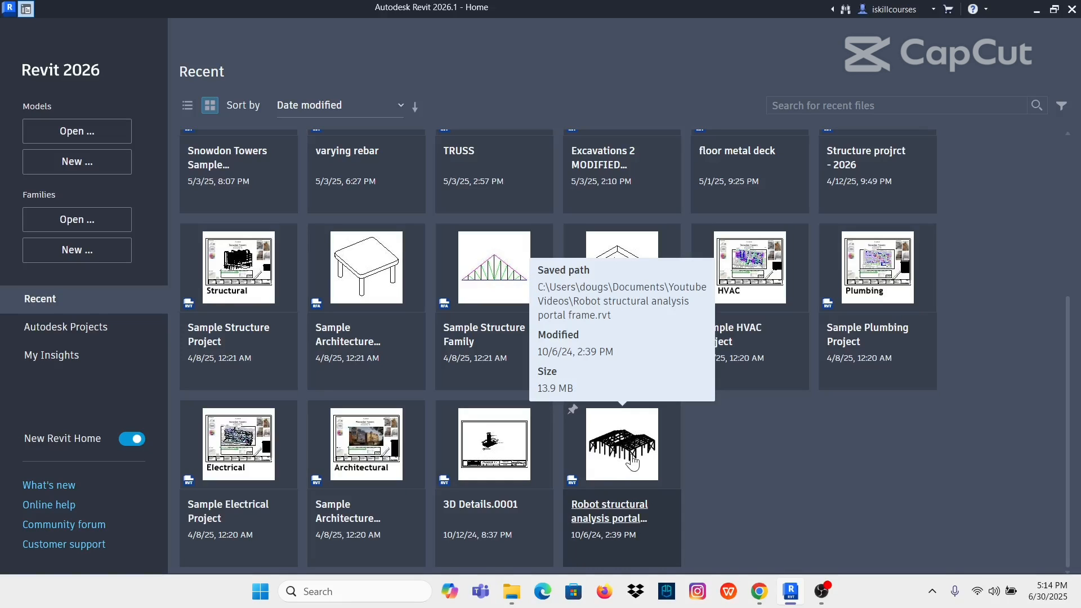
left_click(624, 450)
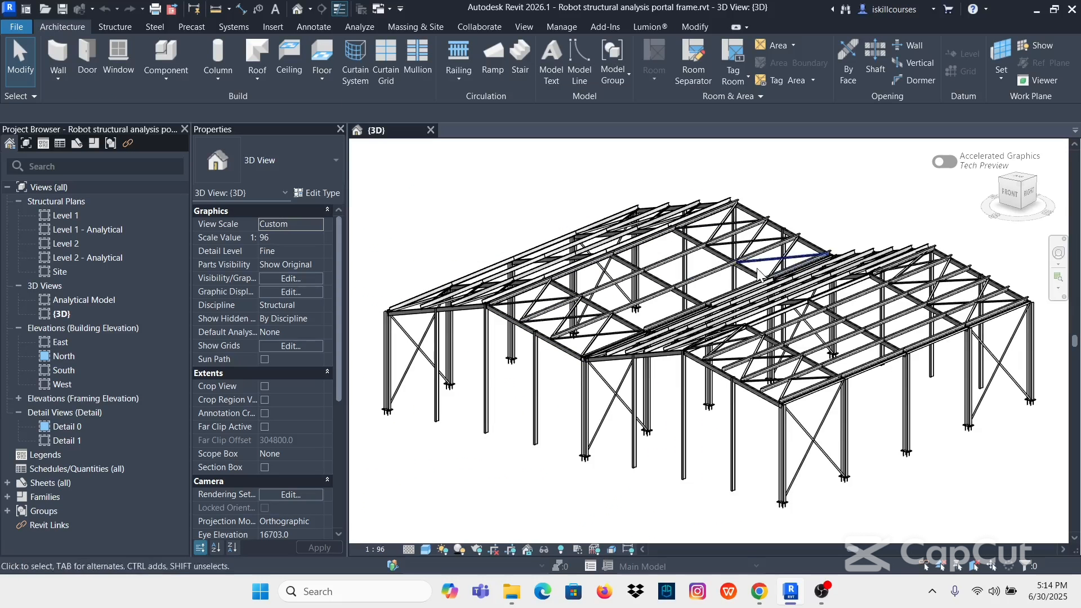
scroll(580, 293, "down", 1)
scroll(684, 280, "up", 4)
scroll(684, 279, "down", 5)
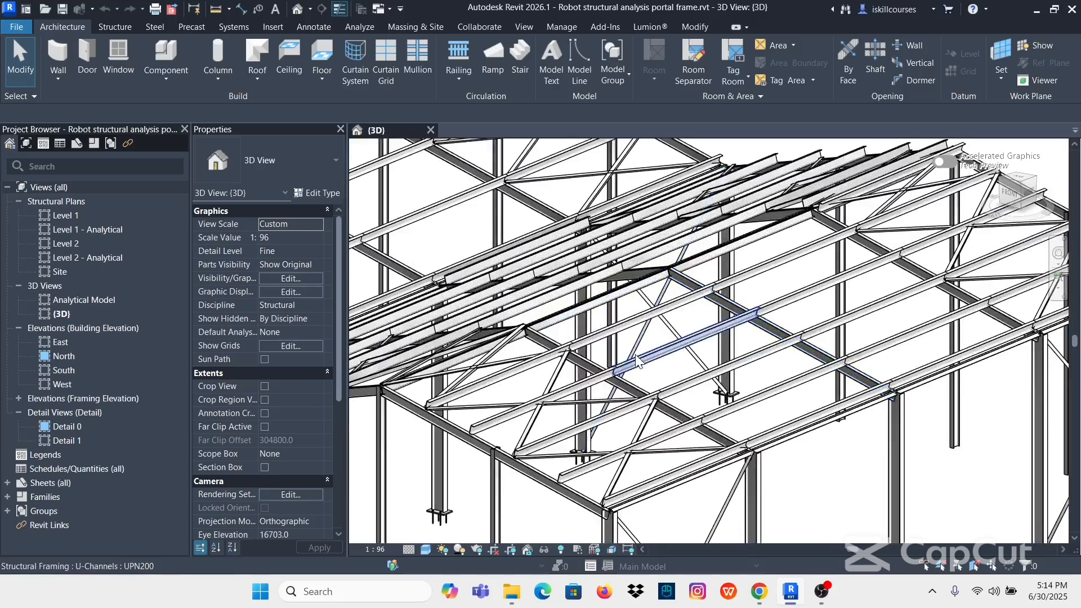
middle_click_drag(897, 337, 667, 355, "shift")
scroll(633, 326, "up", 4)
scroll(632, 320, "up", 1)
scroll(614, 310, "down", 1)
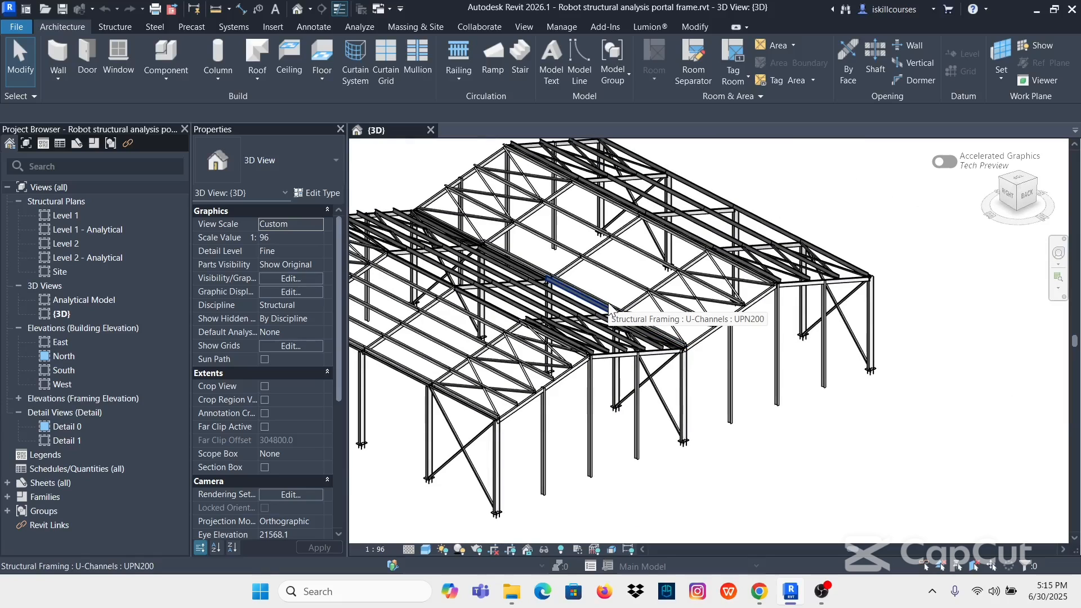
- Start a new Schedule/Quantities and choose Structural Framing as its category
left_click(525, 26)
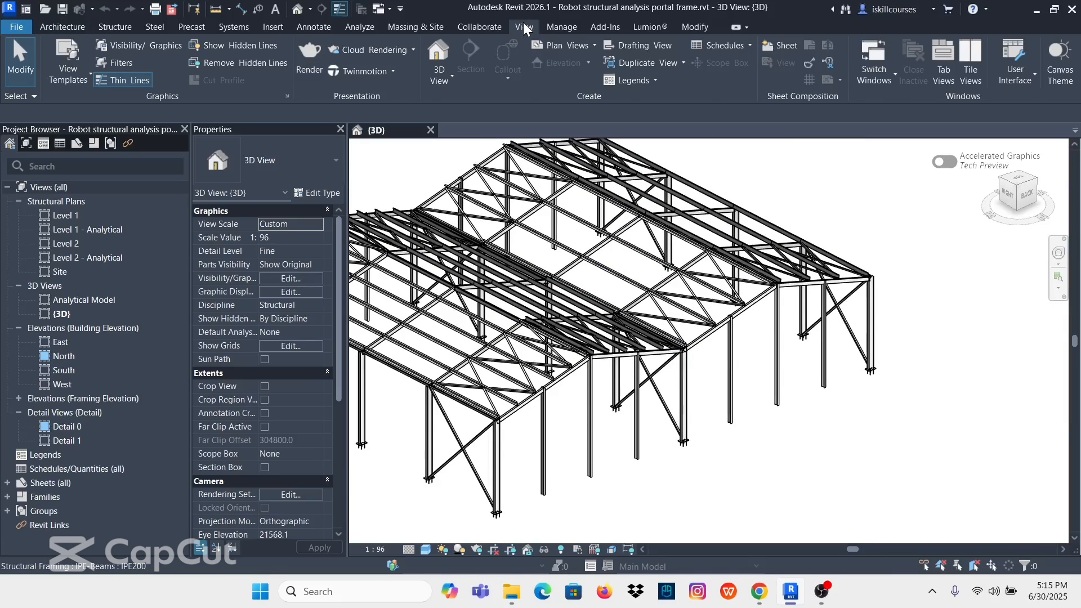
left_click(749, 46)
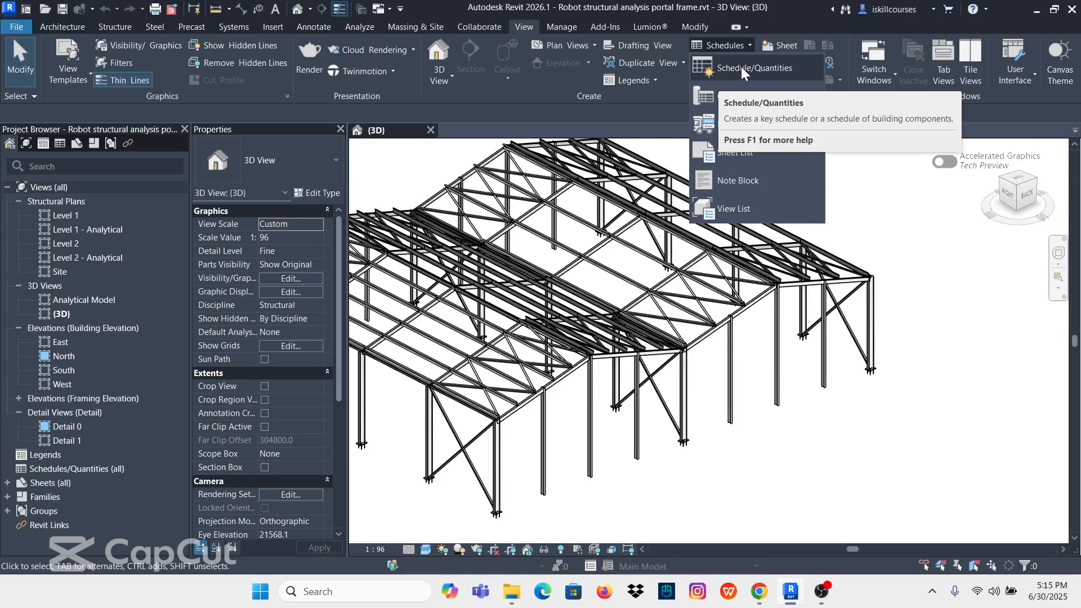
left_click(741, 67)
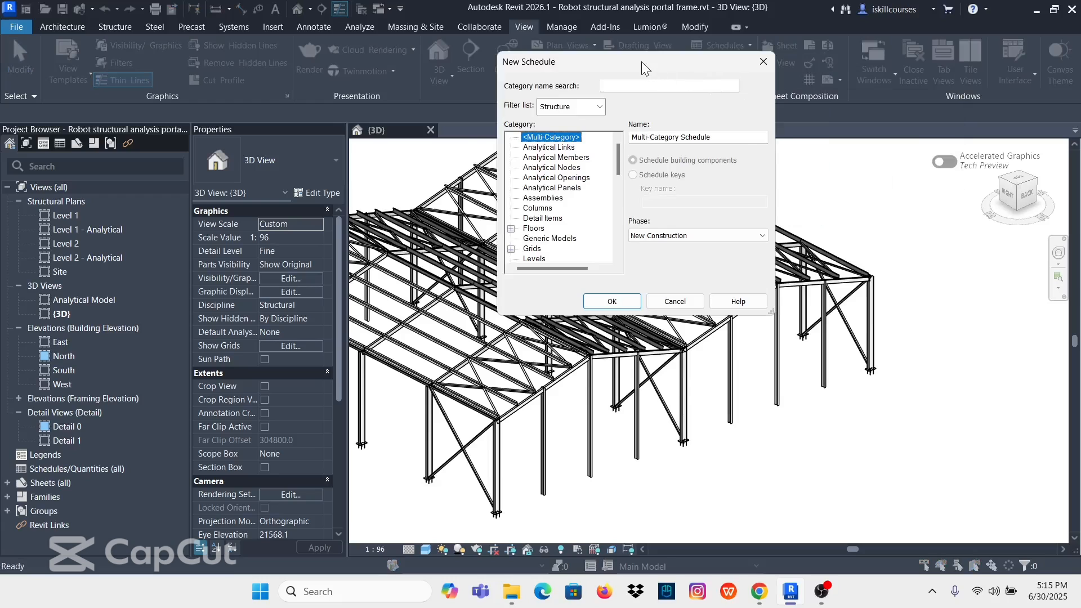
left_click_drag(641, 62, 567, 97)
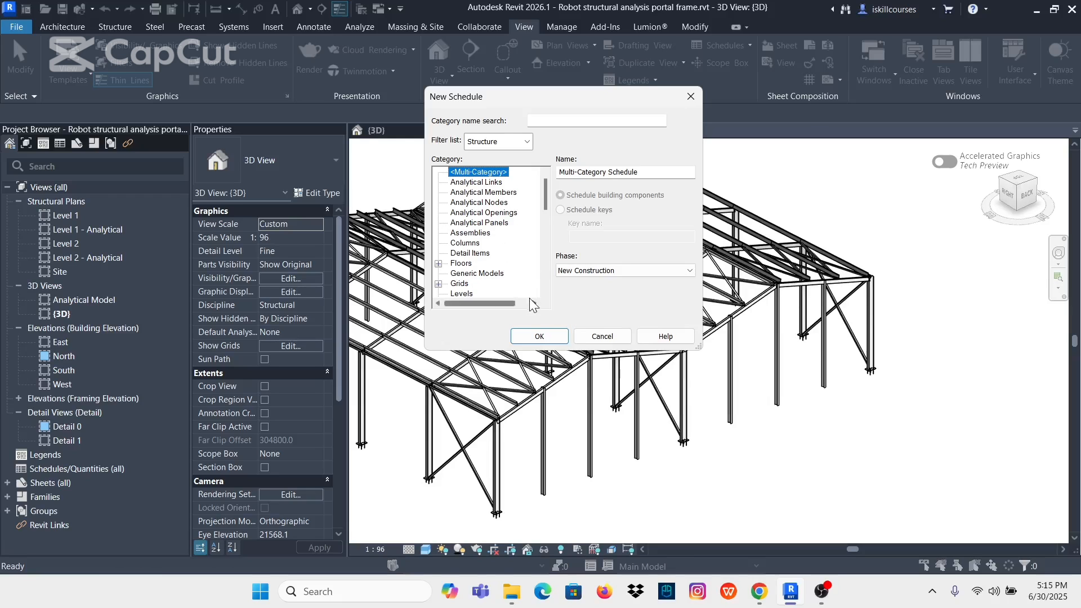
scroll(499, 237, "down", 3)
scroll(499, 238, "down", 6)
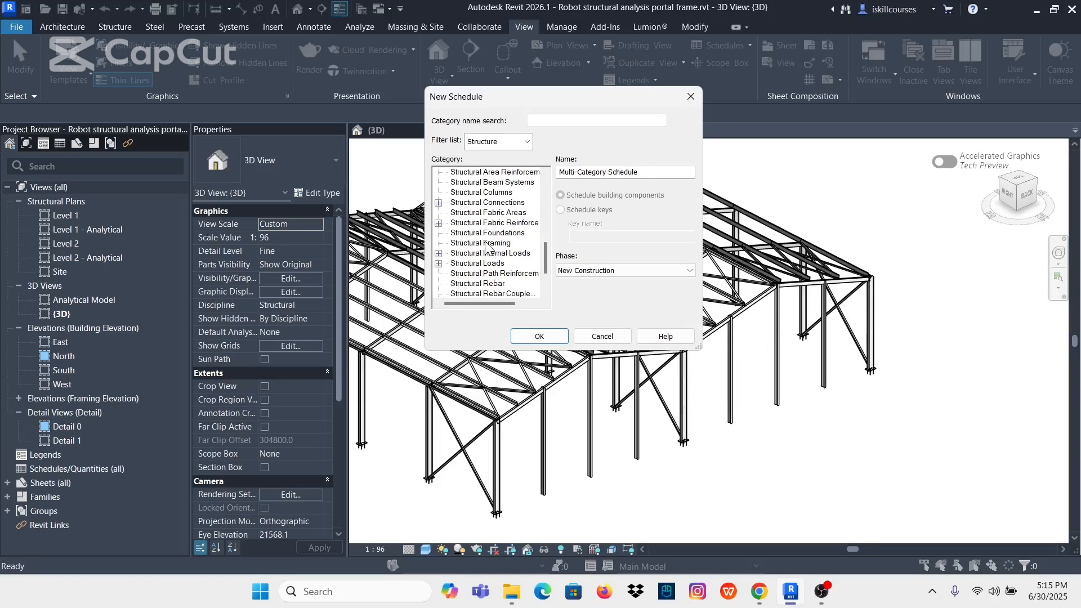
left_click(484, 243)
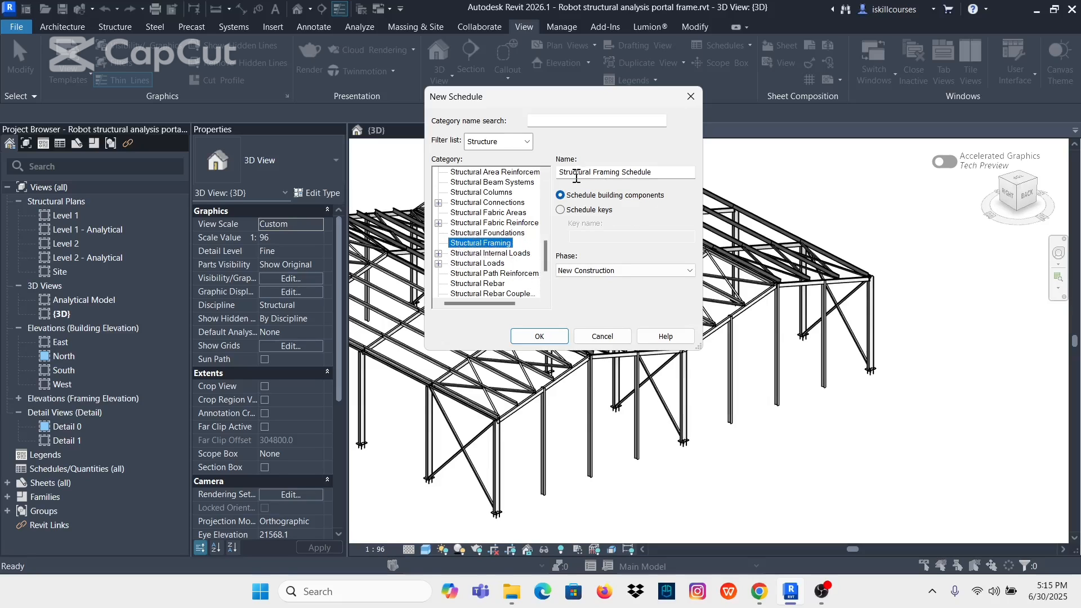
- Accept the name Structural Framing Schedule with building components and the New Construction phase, and proceed to the schedule's field properties
left_click(660, 172)
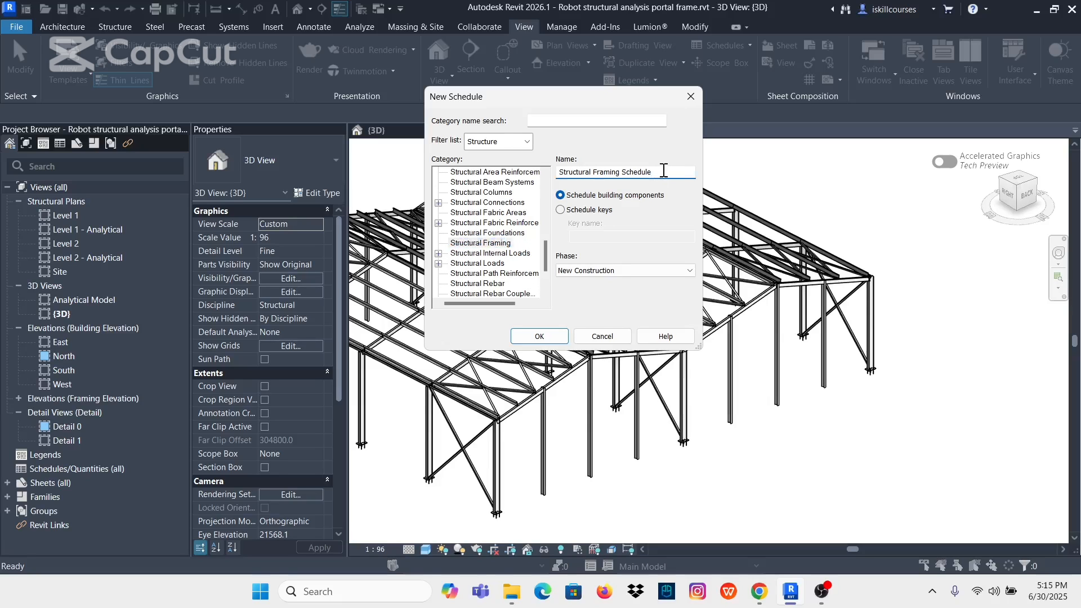
left_click_drag(664, 170, 543, 174)
left_click_drag(660, 173, 549, 173)
left_click(483, 243)
left_click_drag(653, 172, 590, 176)
left_click(481, 244)
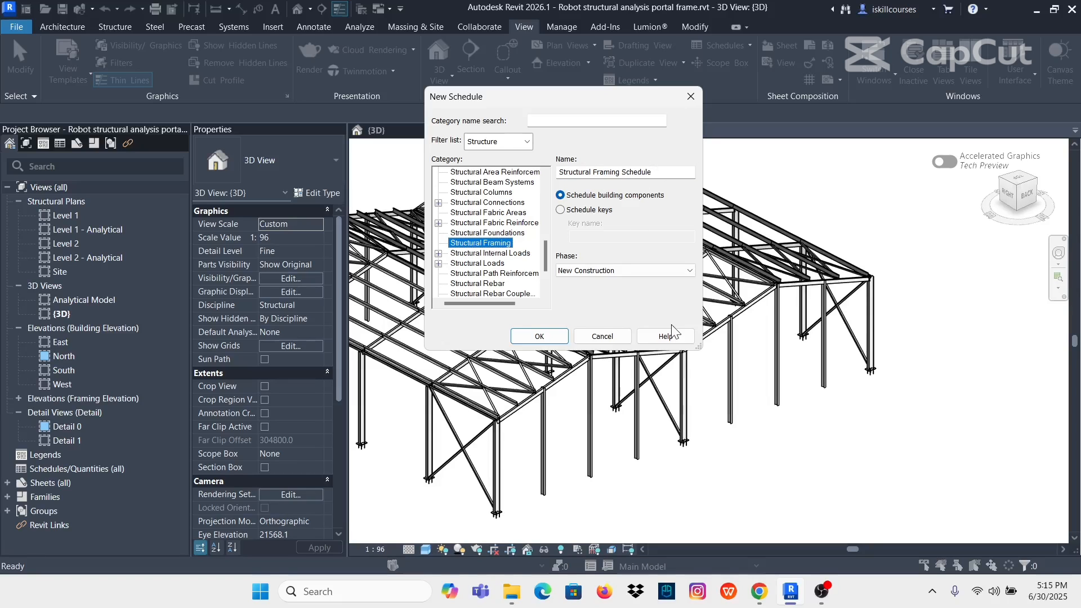
left_click(539, 336)
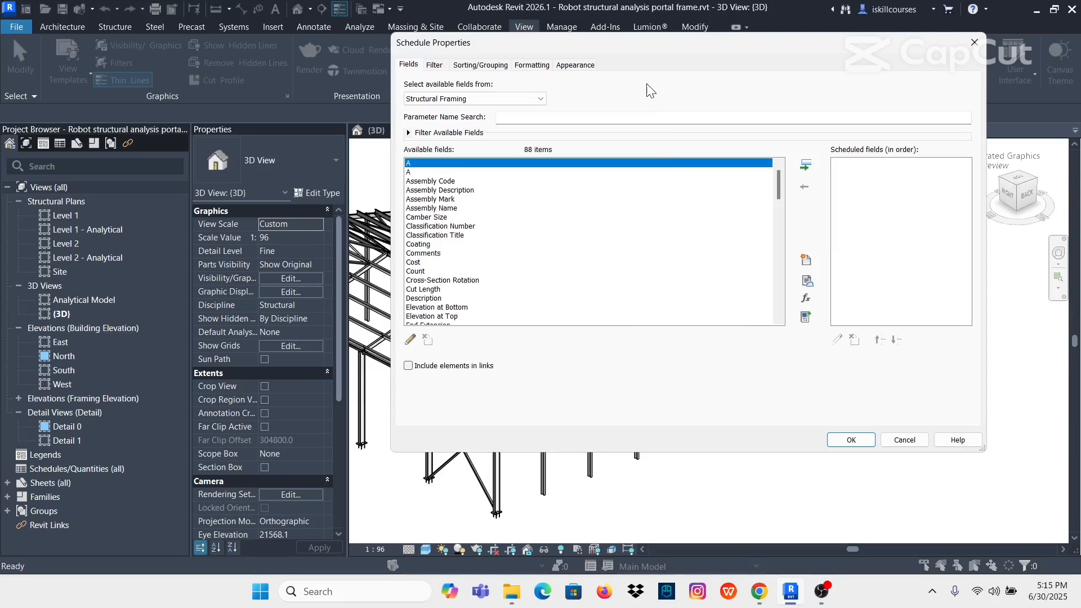
left_click_drag(635, 49, 559, 66)
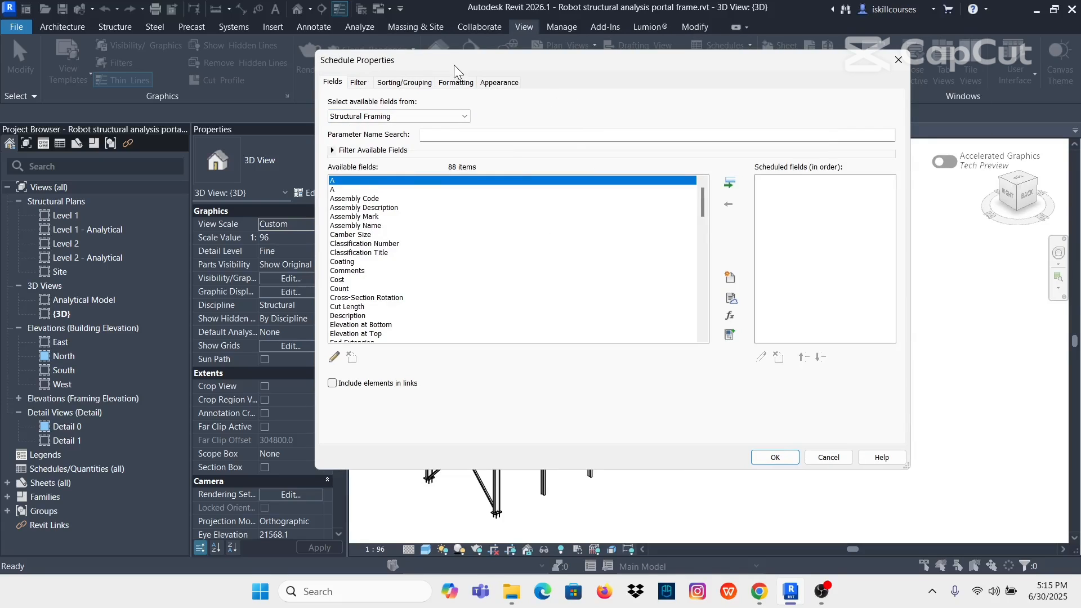
left_click_drag(455, 65, 559, 66)
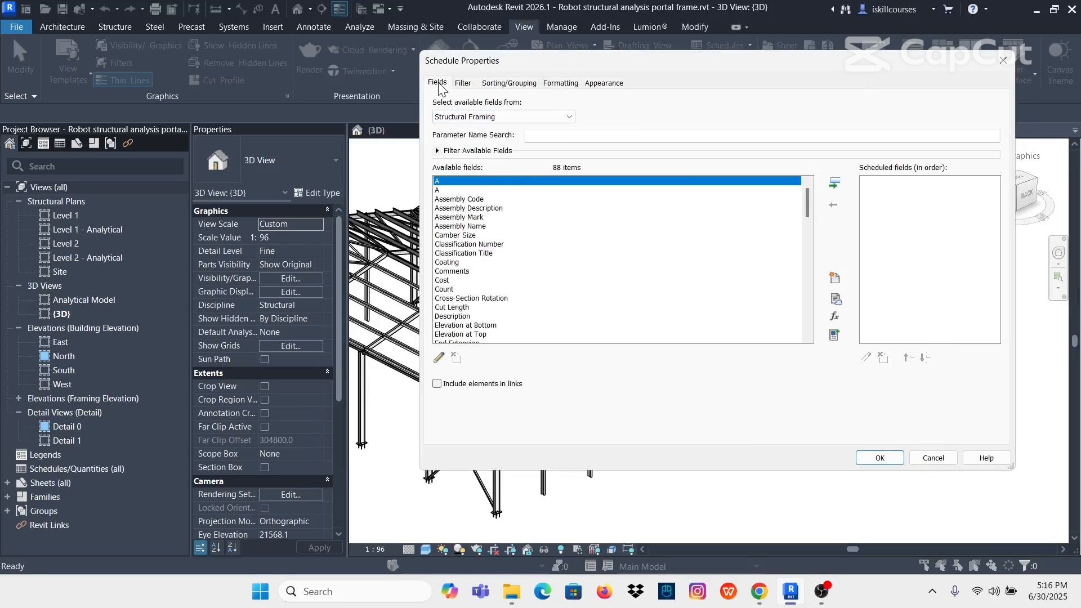
left_click(465, 84)
left_click(508, 84)
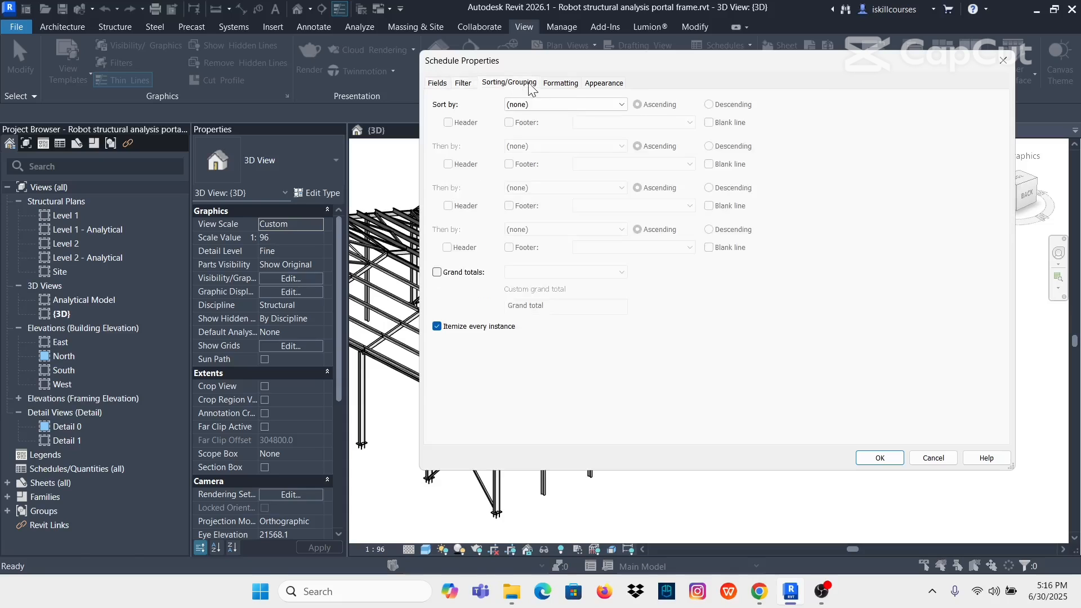
left_click(560, 84)
left_click(602, 85)
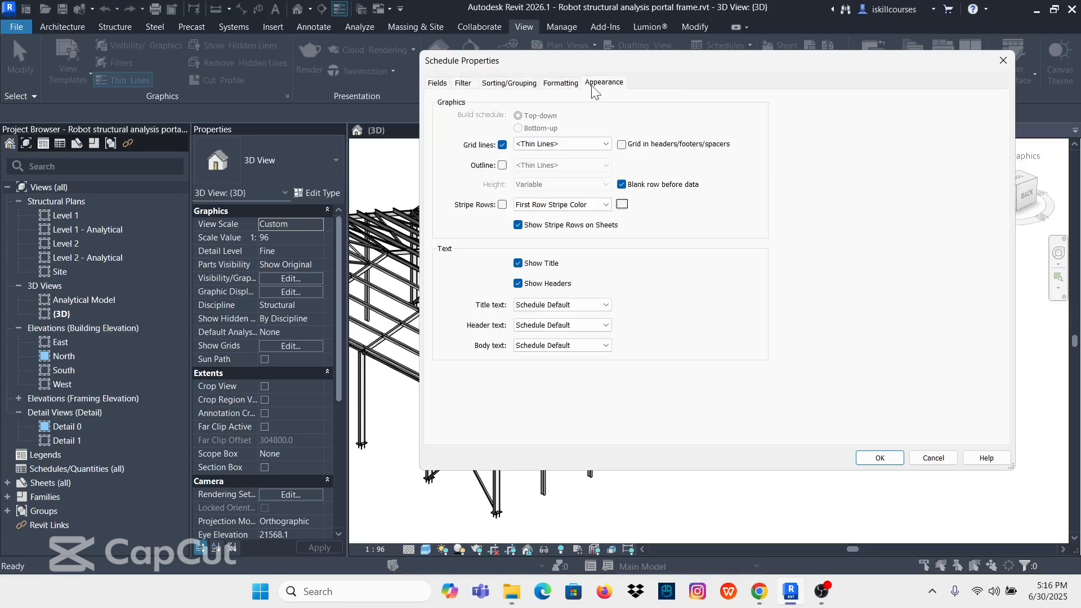
left_click(437, 85)
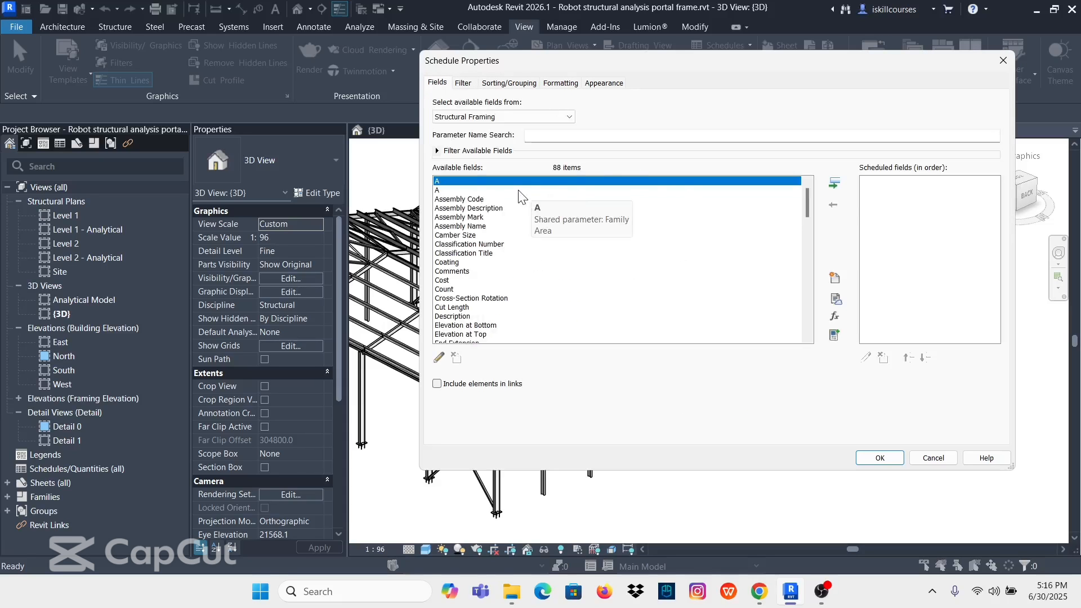
- Search the available structural framing fields for "typ" and add the Type field to the schedule
left_click_drag(615, 61, 561, 56)
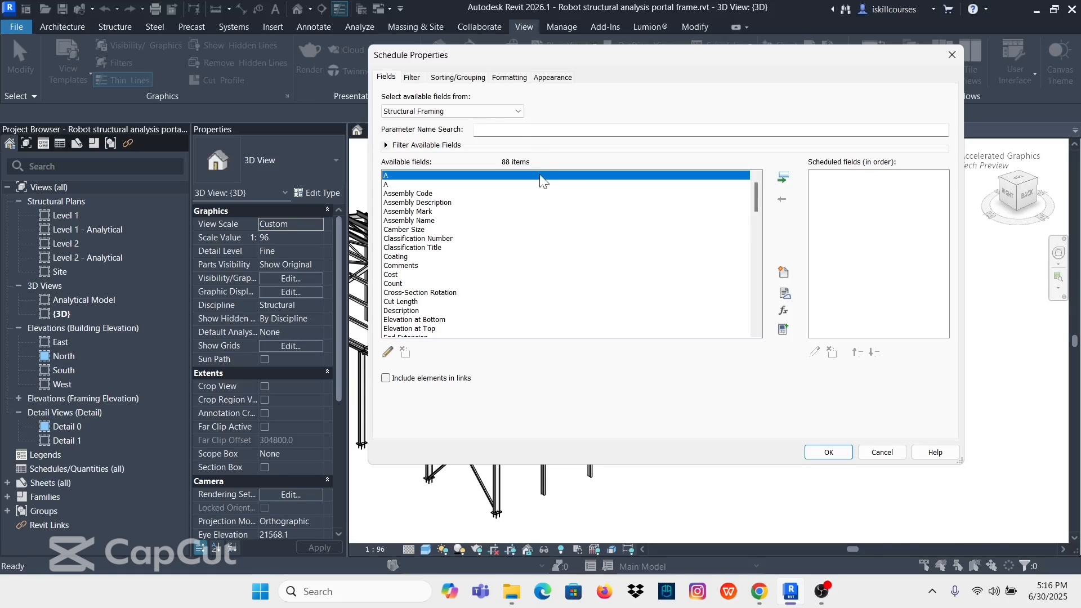
left_click(495, 129)
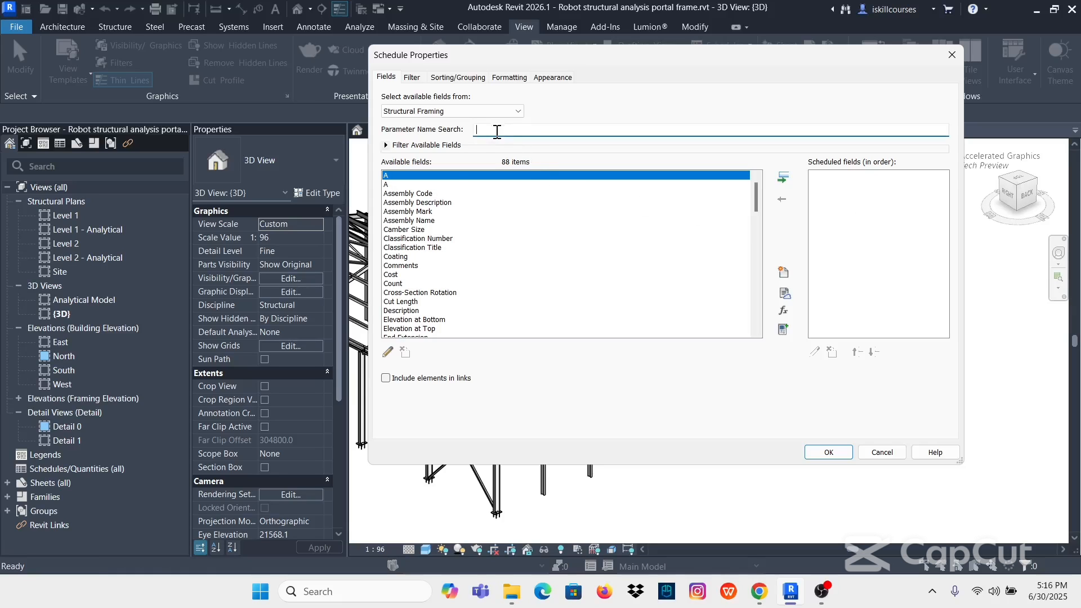
type("typ")
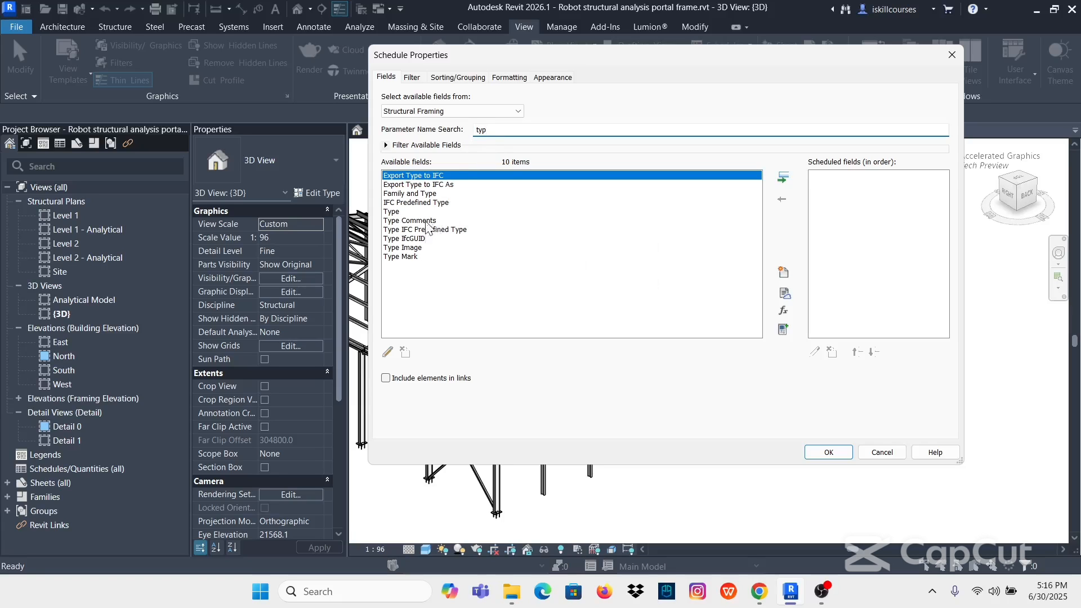
left_click(402, 212)
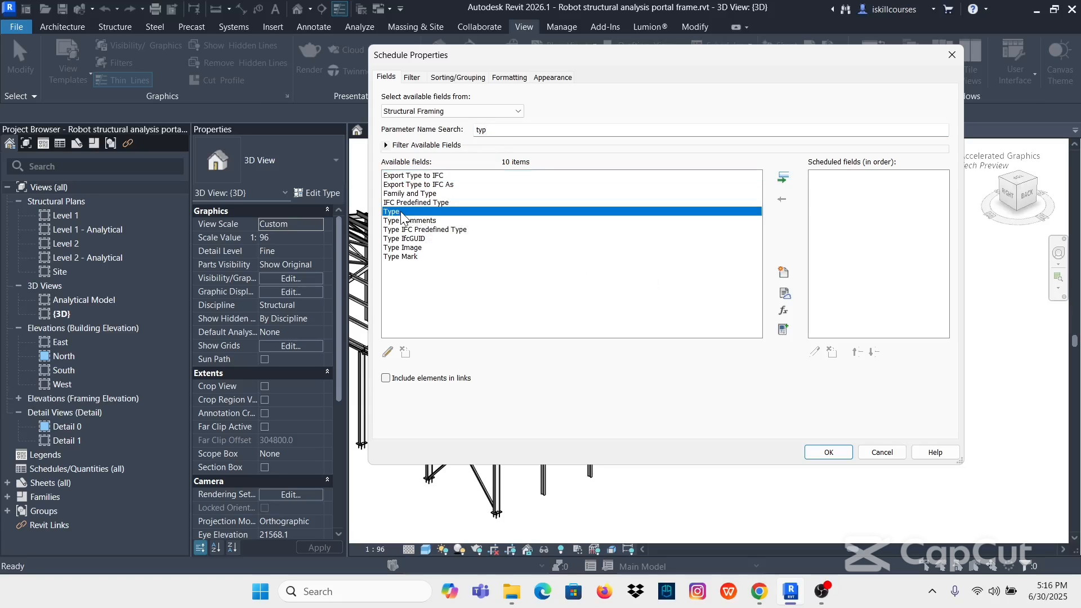
left_click(783, 178)
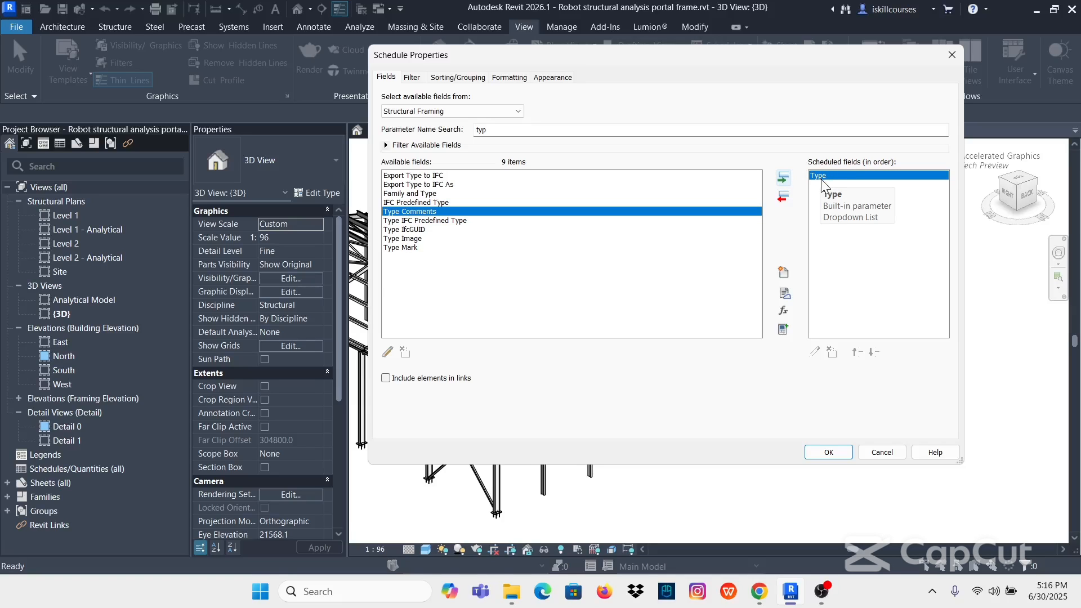
- Search the available fields for "coun" and add Count to the scheduled fields after Type
left_click(490, 130)
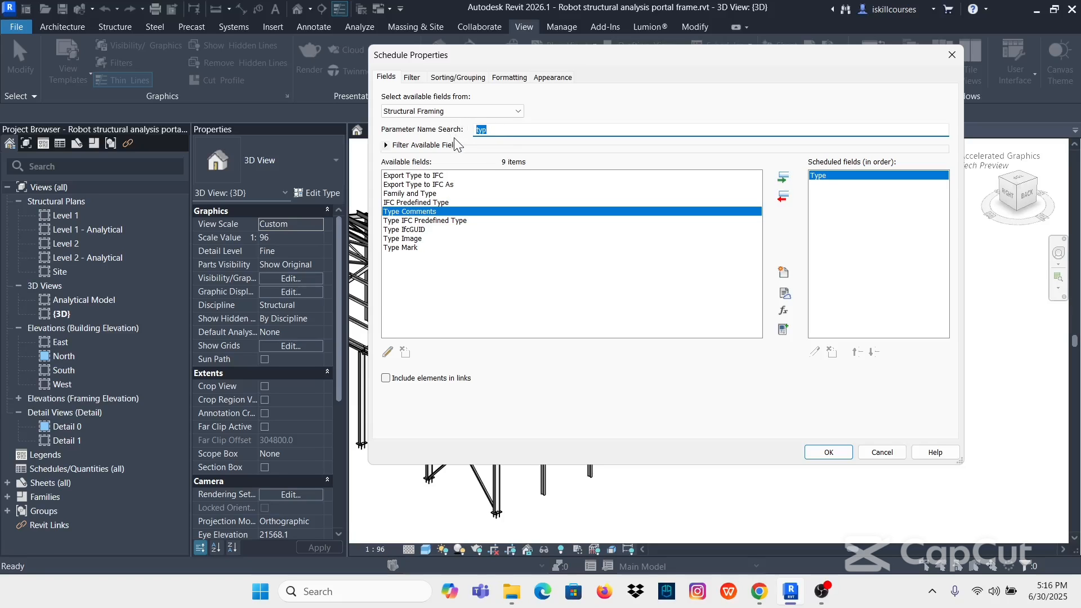
type("cou")
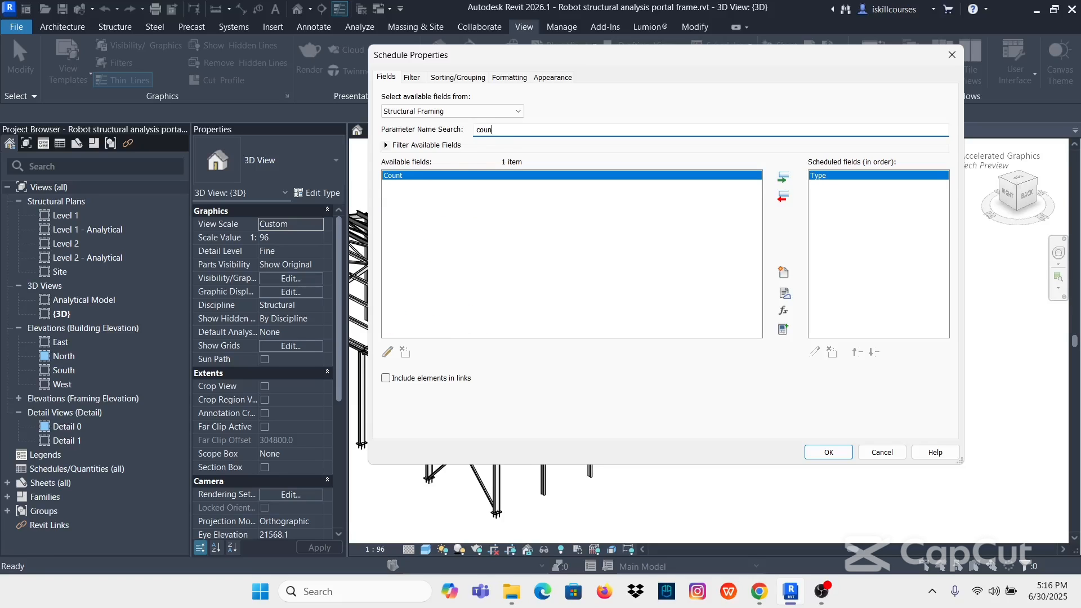
type("n")
left_click(398, 176)
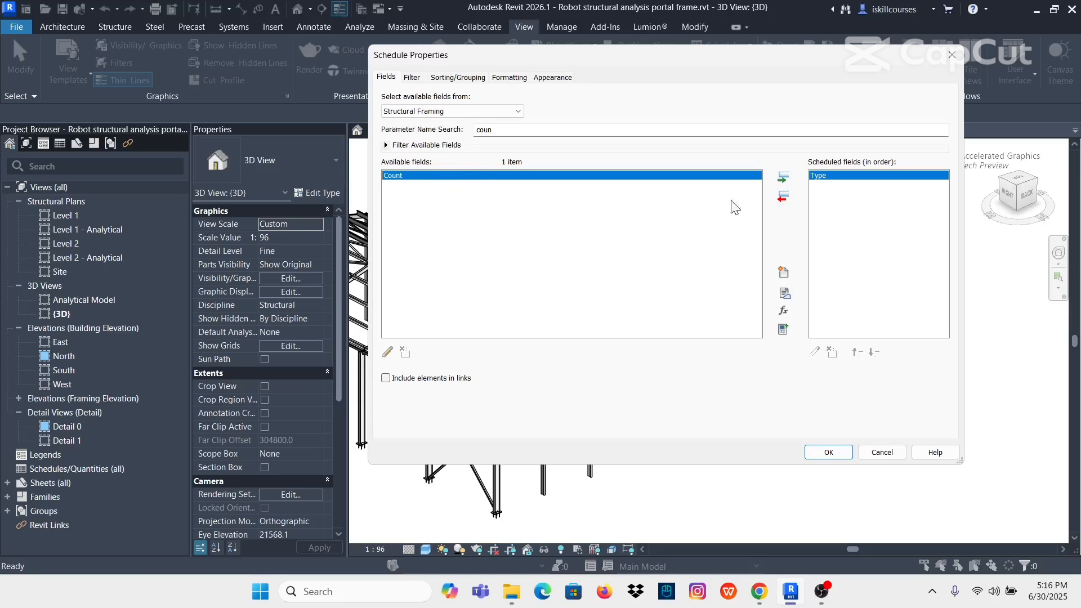
left_click(783, 178)
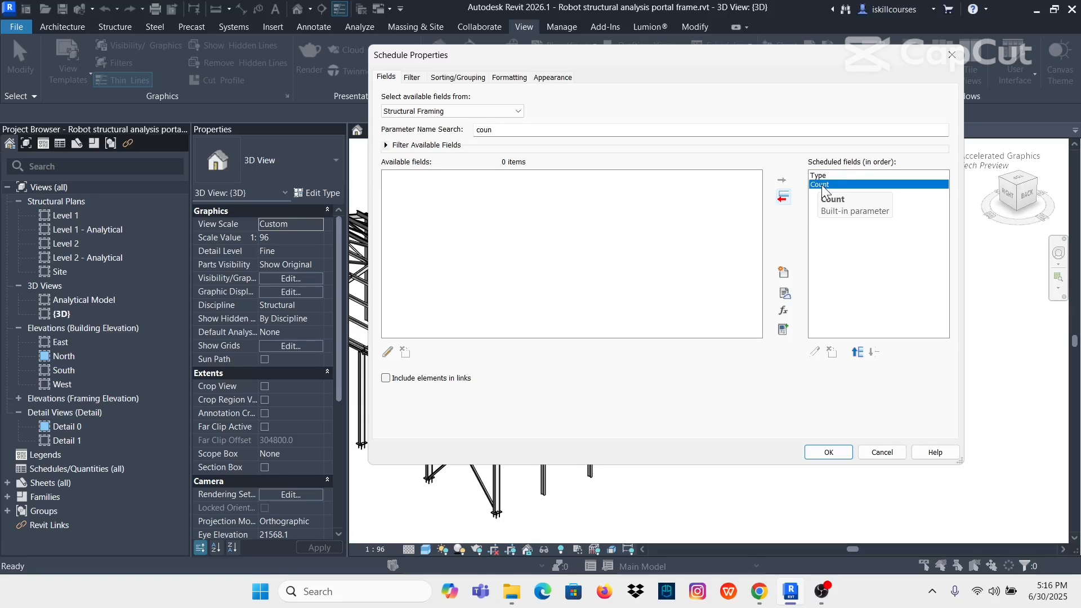
- Search the available fields for "cut" and add Cut Length to the scheduled fields after Count
left_click(483, 129)
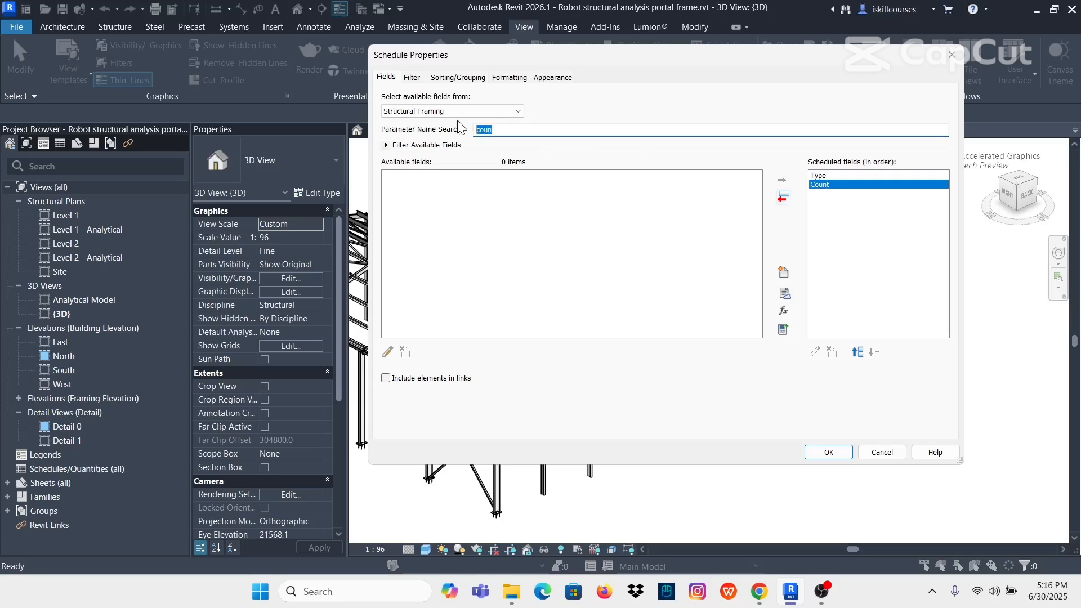
type("cu")
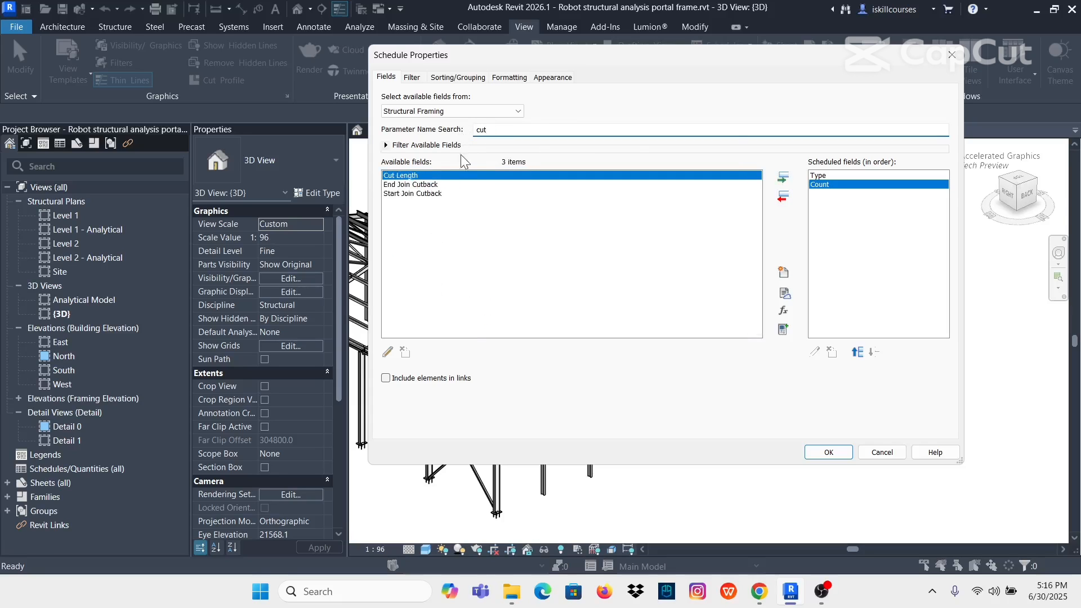
left_click(411, 178)
left_click(783, 178)
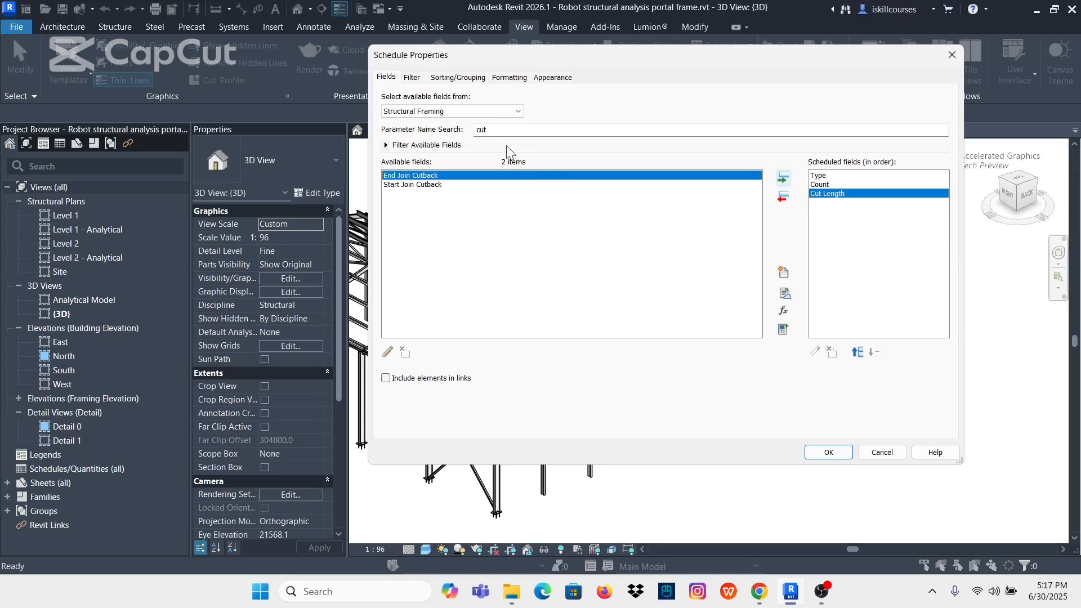
- Find the weight parameters, add Exact Weight as the last scheduled field, and generate the schedule
left_click_drag(496, 130, 406, 124)
type("we")
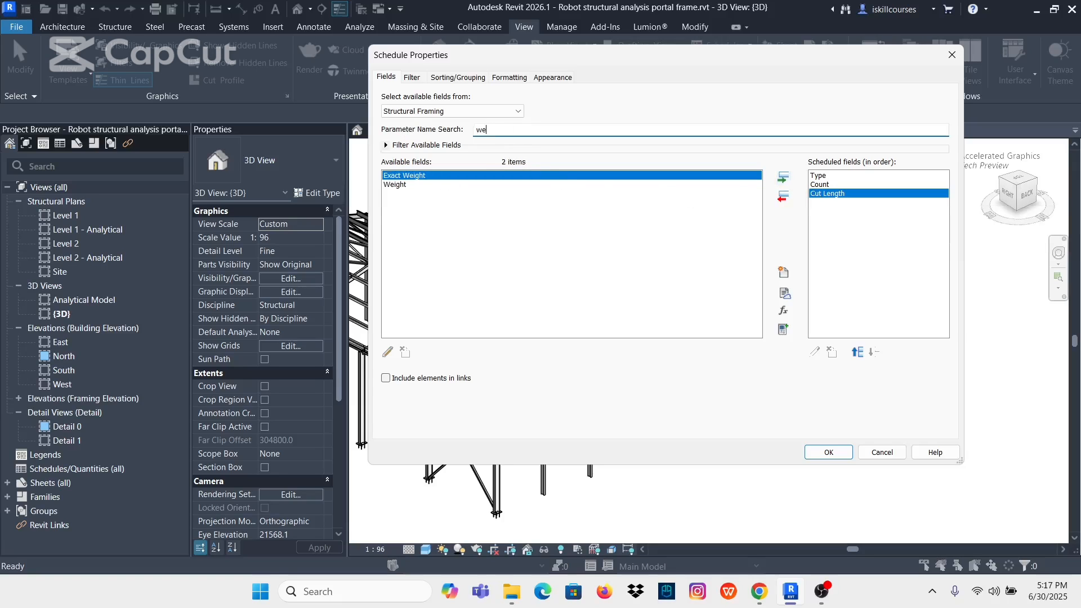
type("igth")
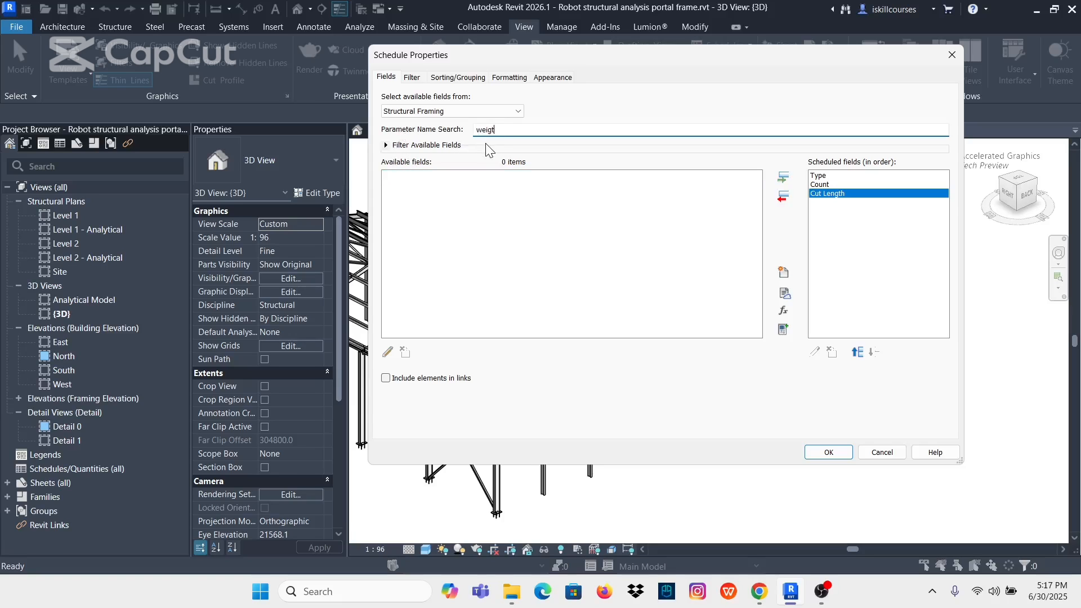
key("BackSpace")
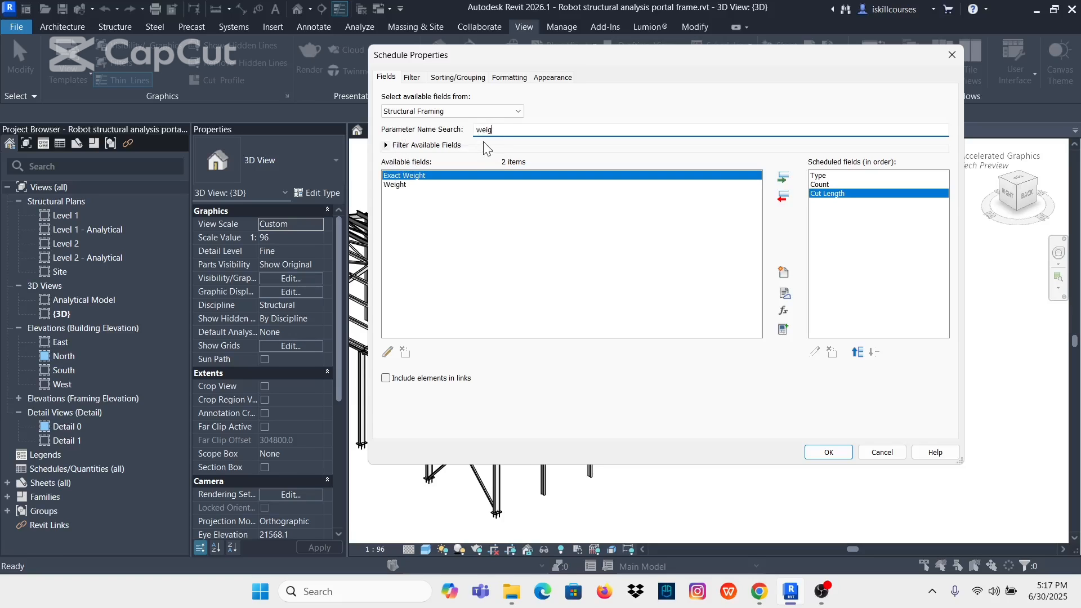
left_click(406, 177)
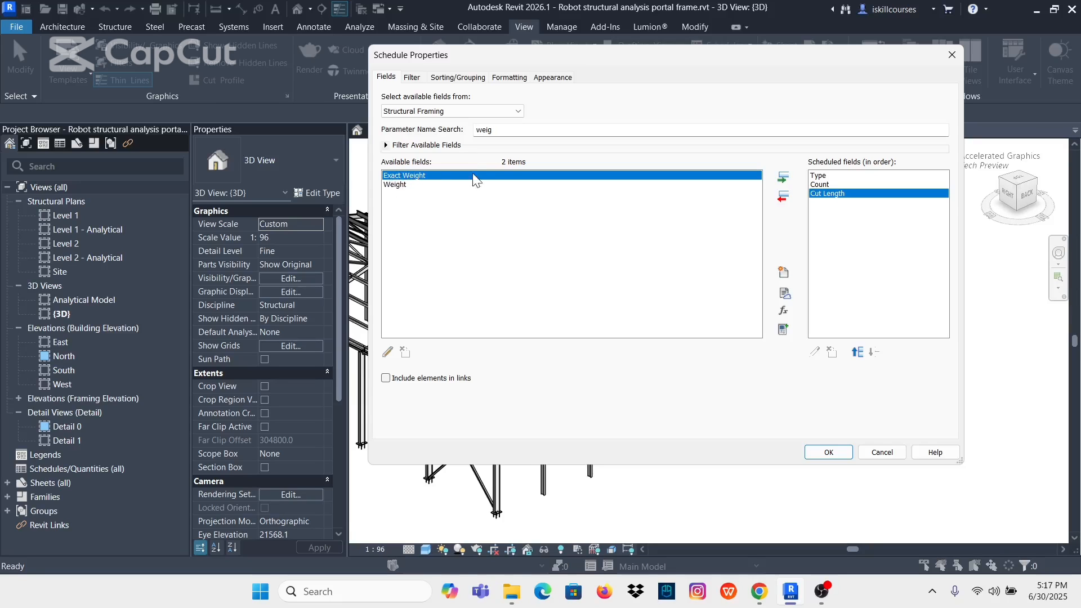
left_click(784, 180)
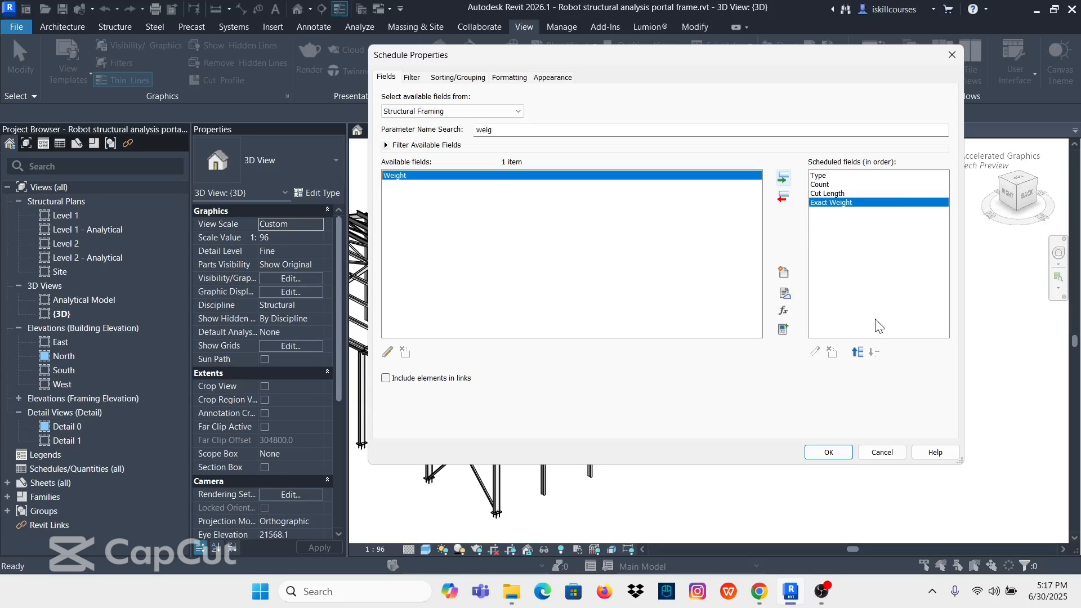
left_click(829, 453)
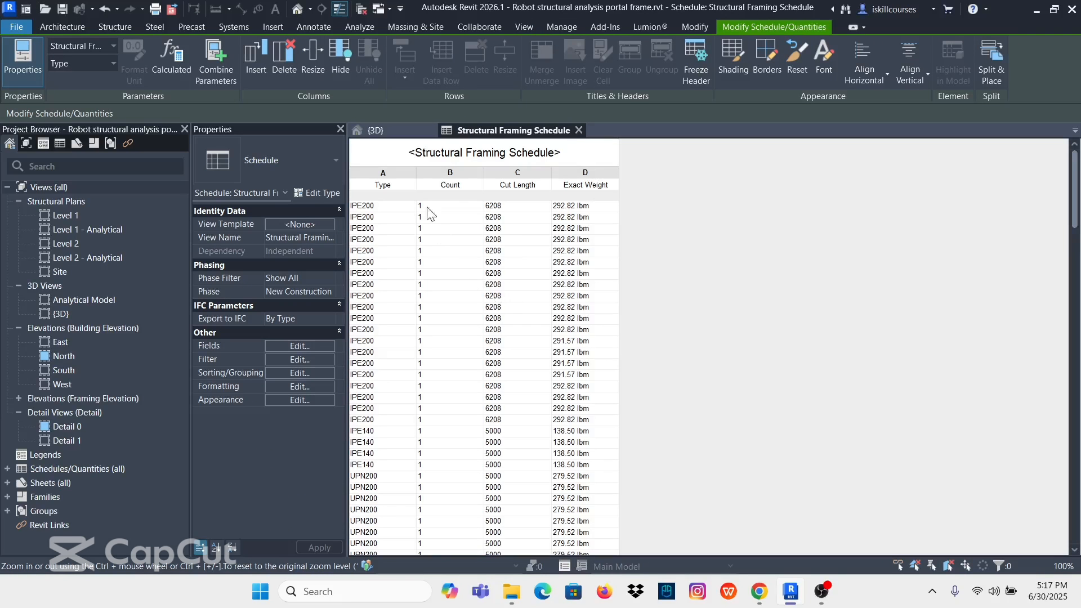
- Examine the generated schedule's rows of member types, counts, cut lengths and weights from beginning to end
scroll(428, 214, "down", 10)
scroll(450, 307, "down", 15)
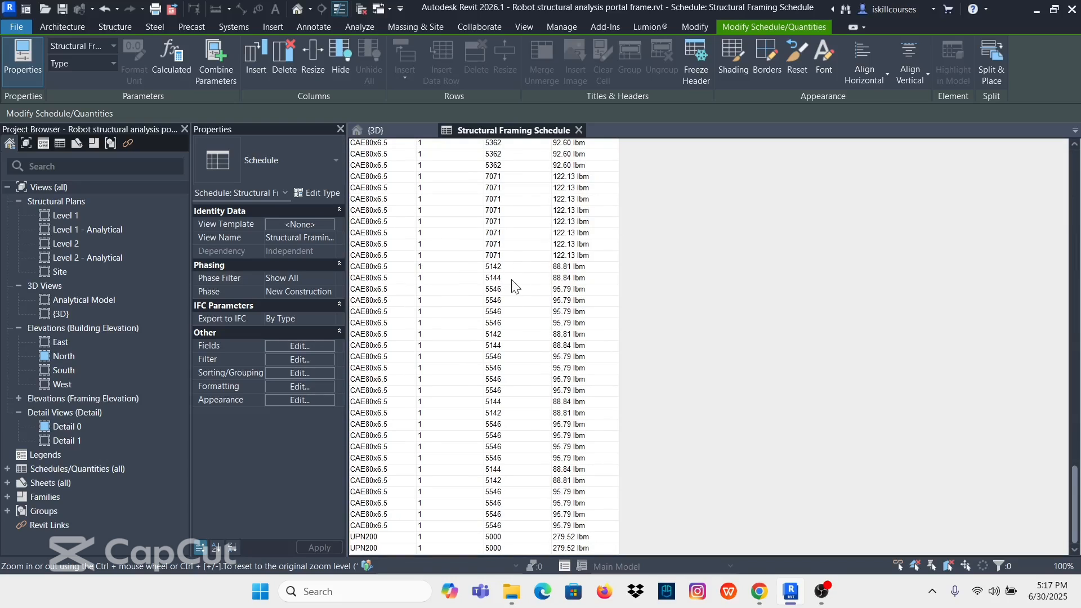
scroll(443, 313, "up", 5)
scroll(442, 313, "up", 15)
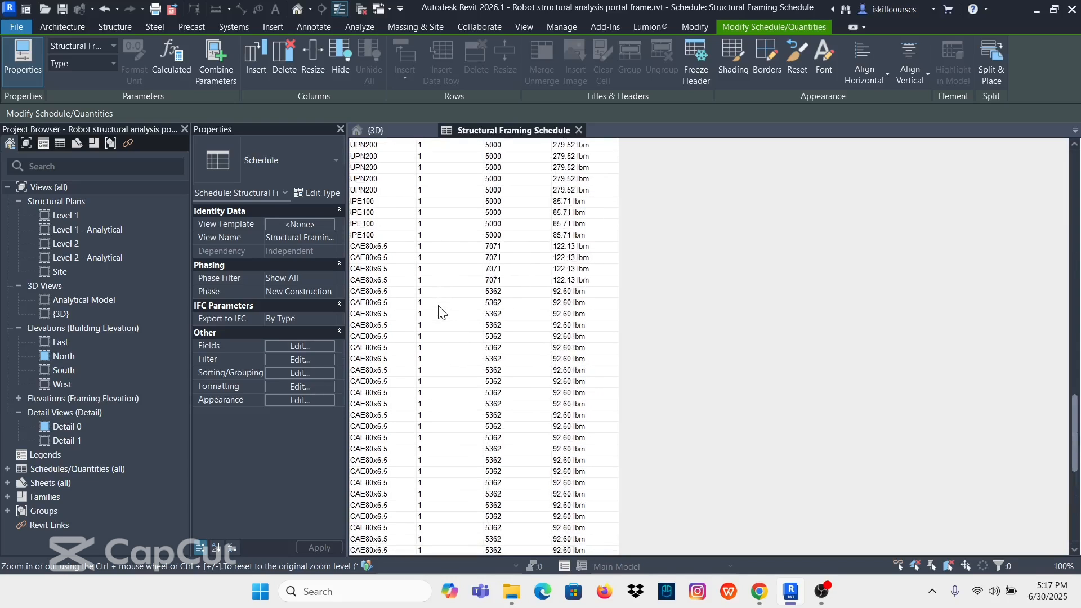
scroll(442, 304, "up", 10)
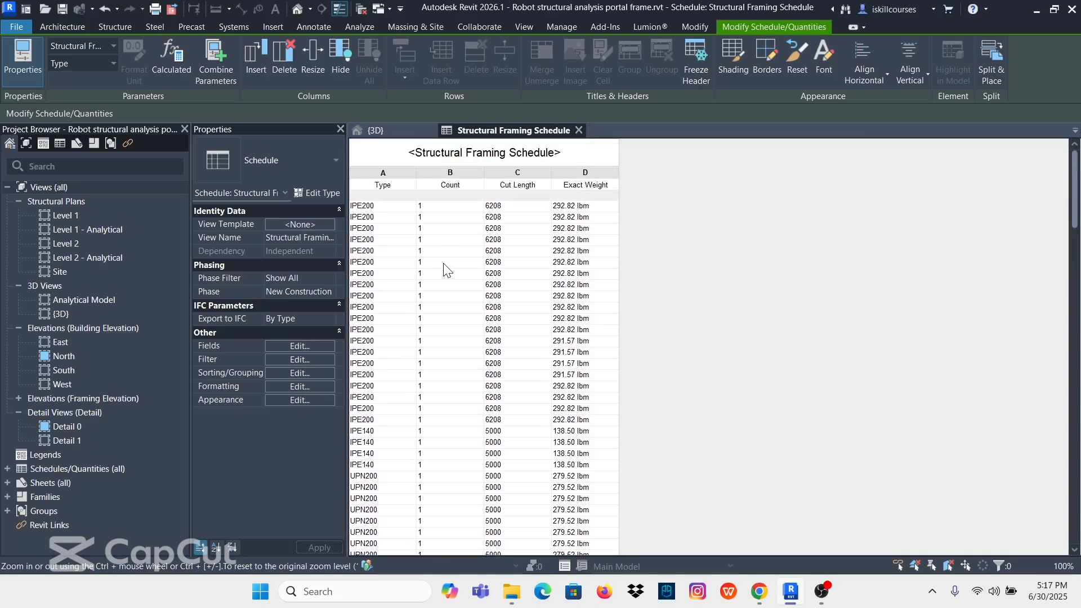
- Rename the schedule's title to BILL OF MATERIALS (BOM)
left_click(568, 151)
left_click_drag(573, 149, 388, 151)
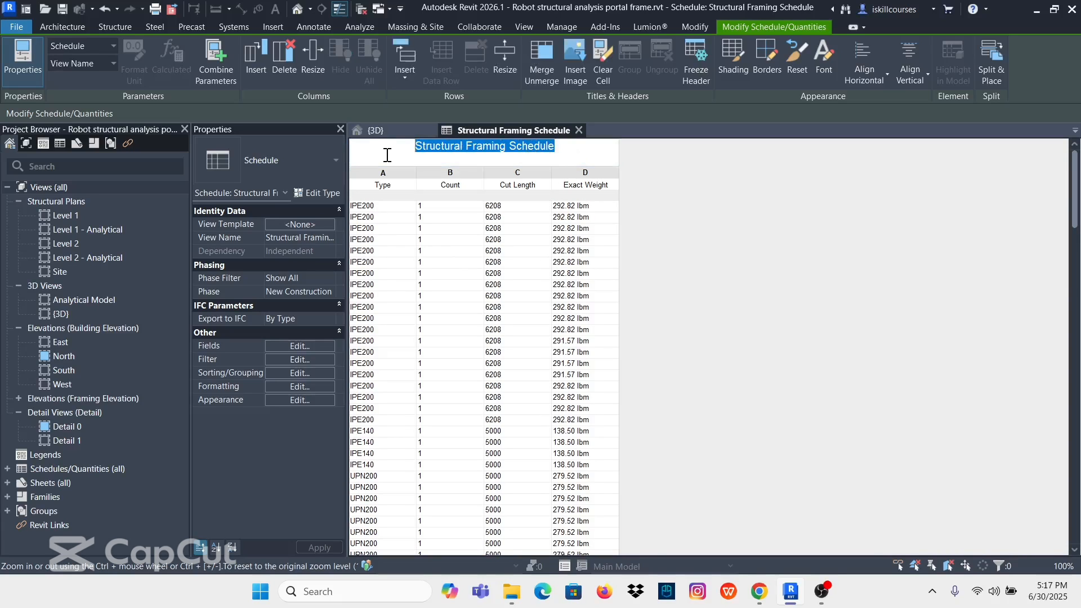
key("Caps_Lock")
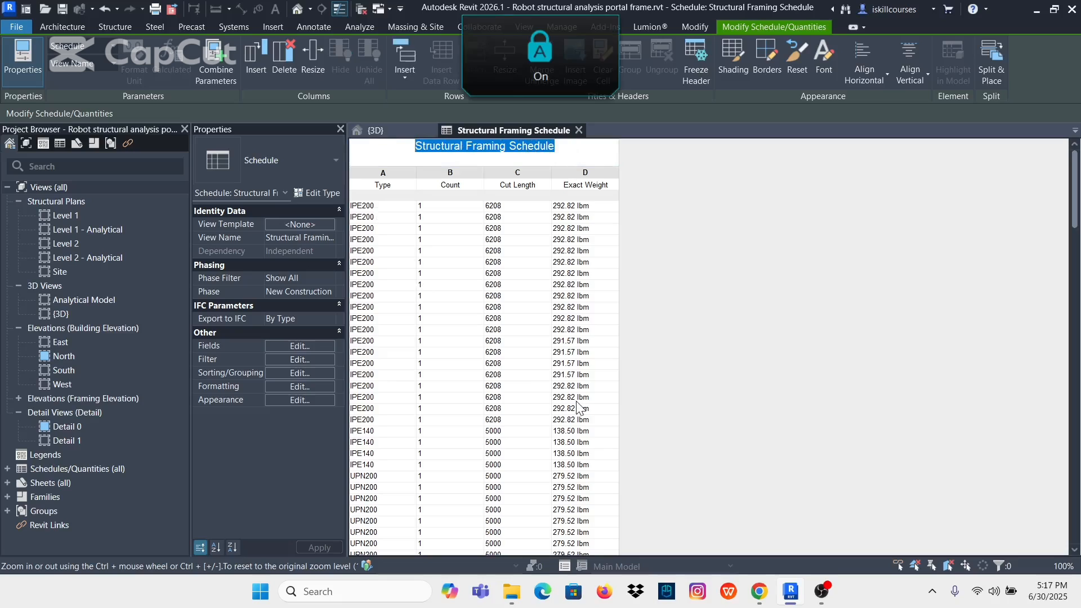
type("B")
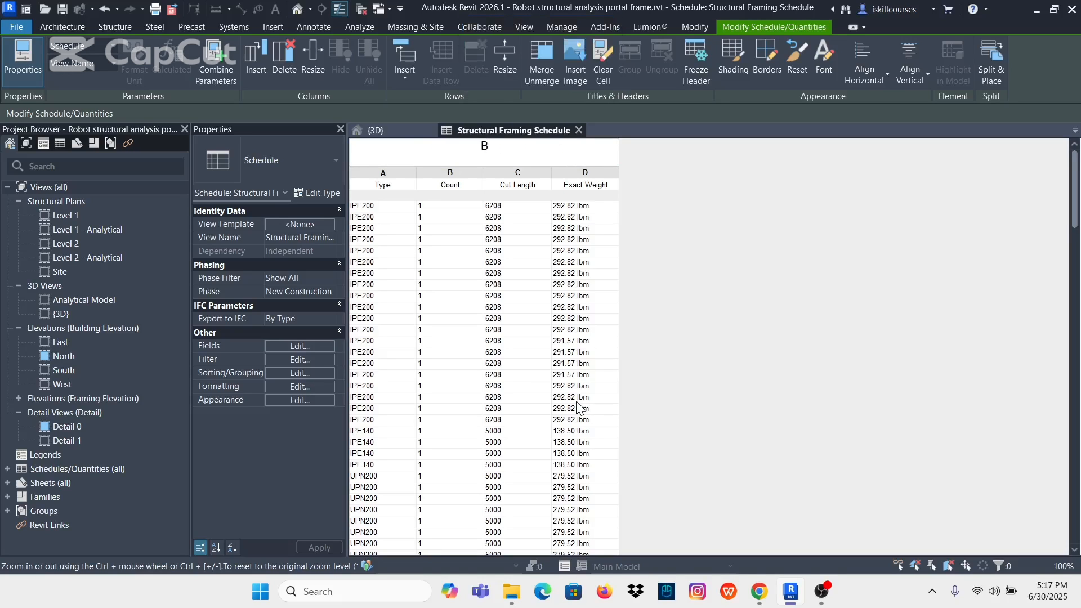
type("ILL OF MATERIALS")
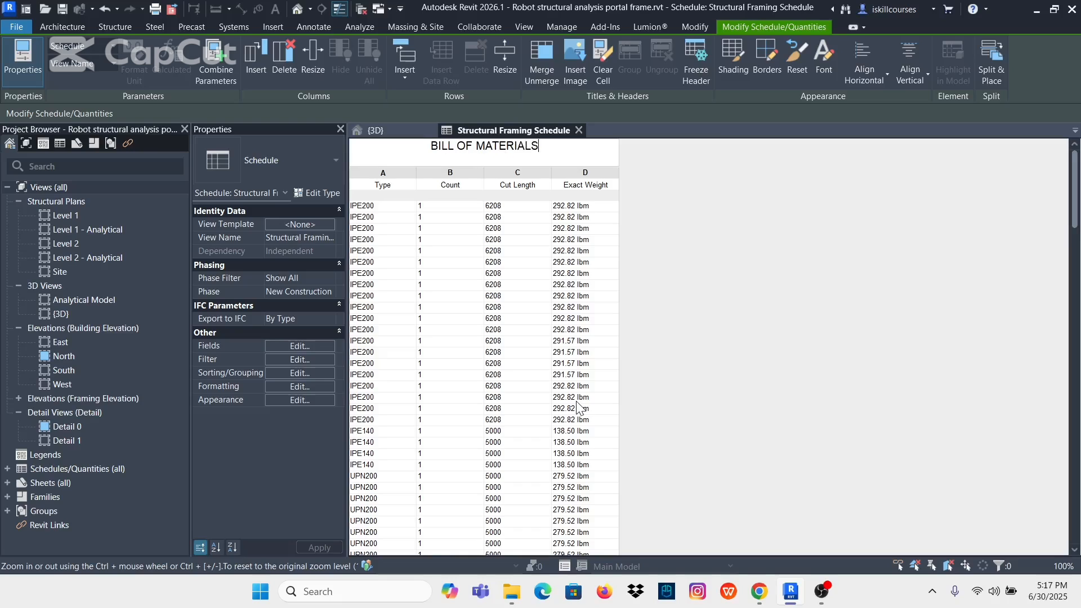
type(" (")
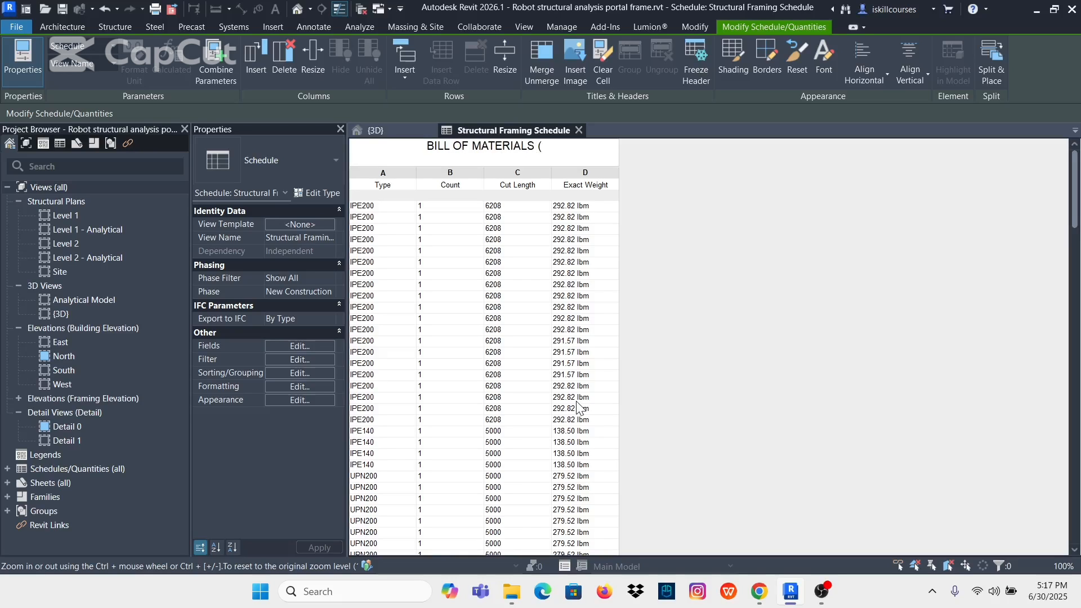
type("BOM)")
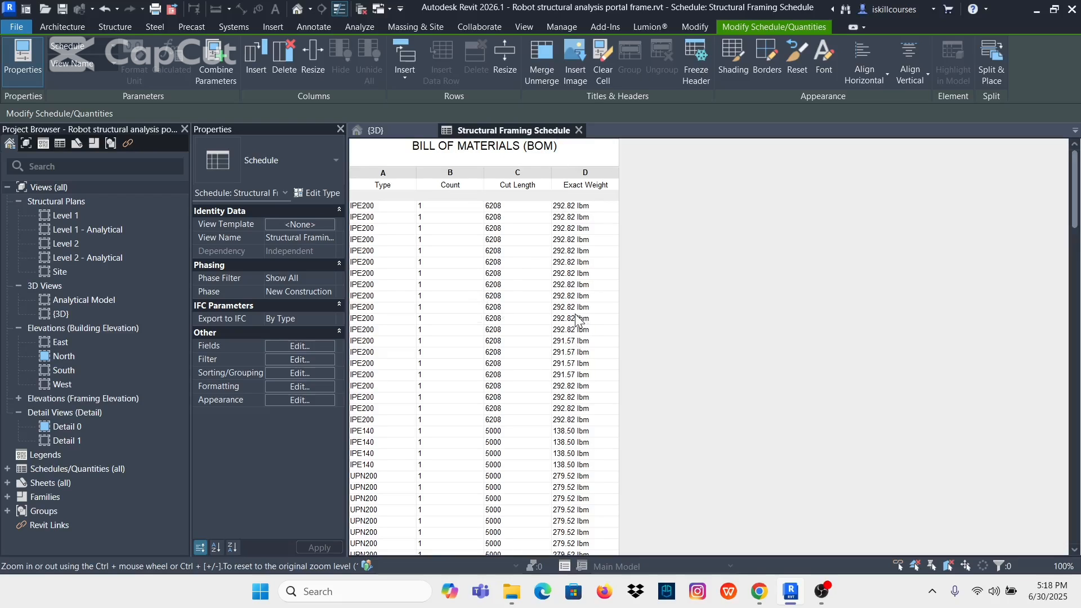
left_click(721, 270)
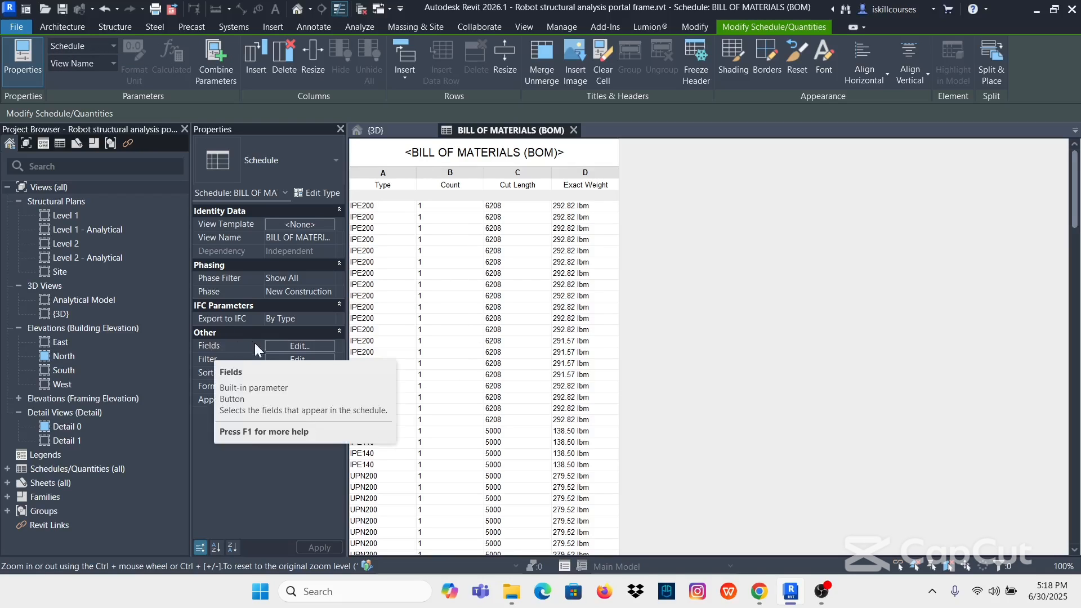
- Review the schedule's property settings and turn off itemizing every instance in its sorting and grouping options
left_click(292, 347)
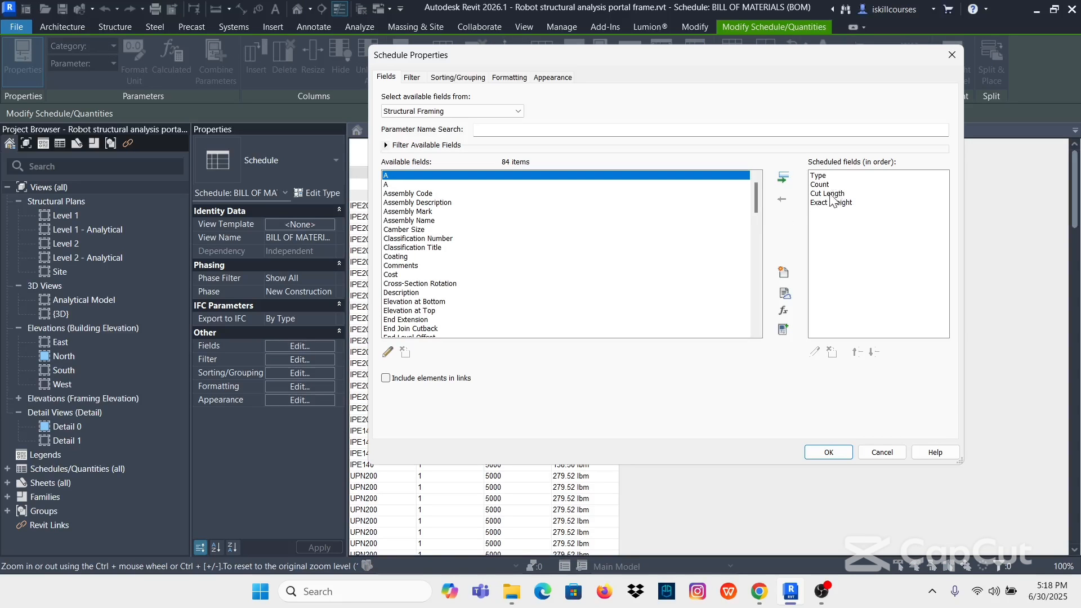
left_click_drag(561, 64, 705, 73)
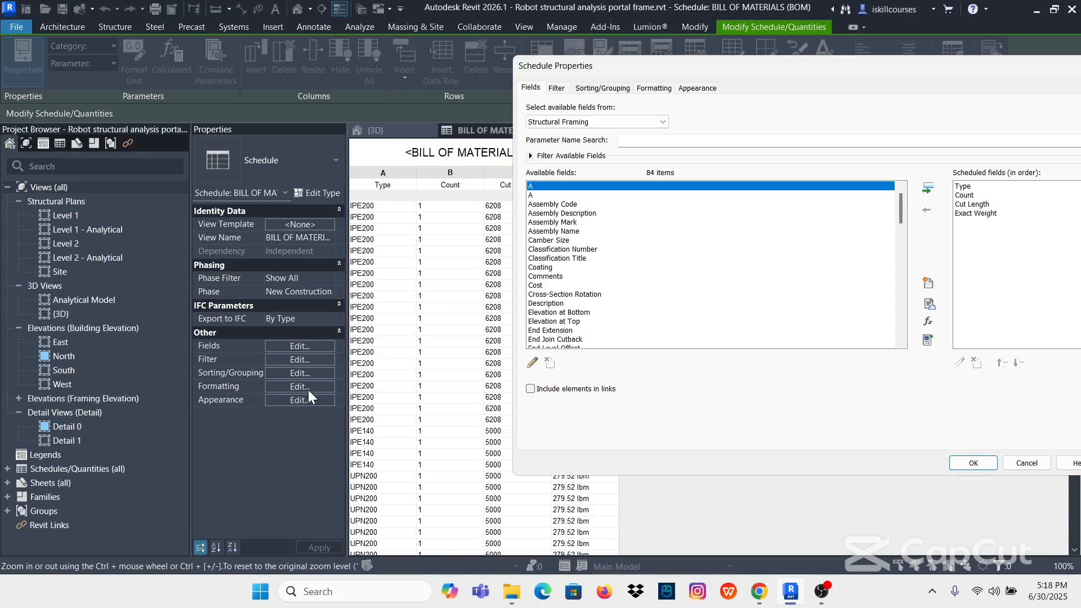
left_click(600, 88)
left_click(651, 88)
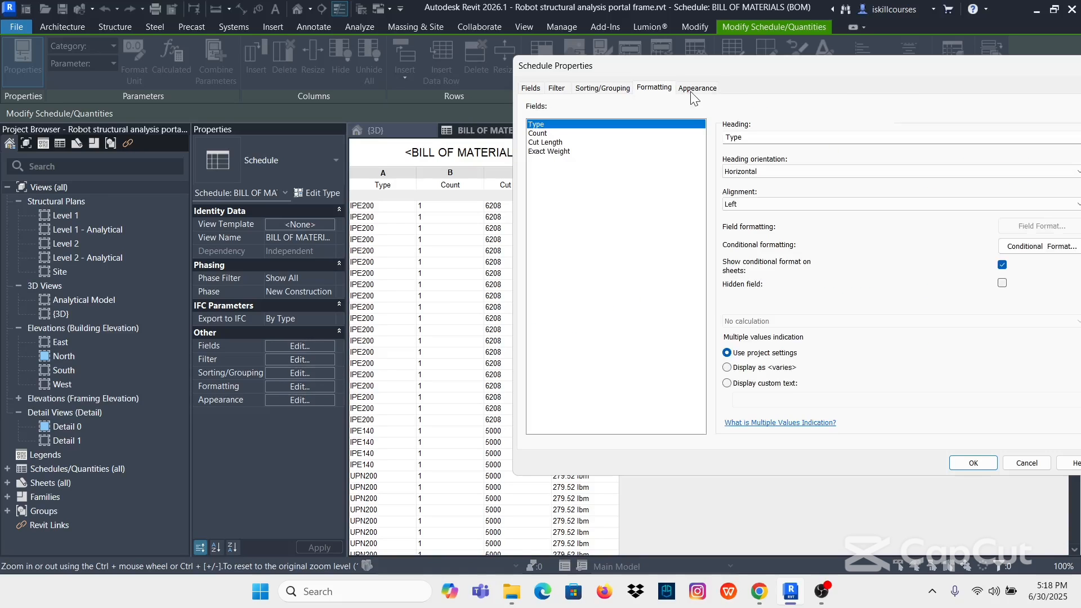
left_click(694, 89)
left_click(555, 89)
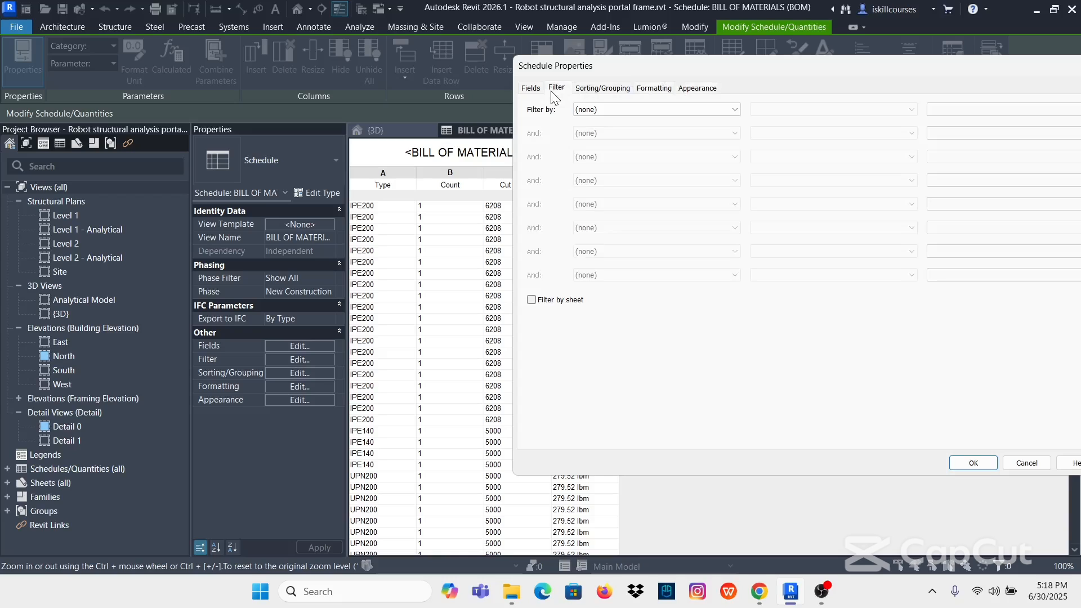
left_click(593, 90)
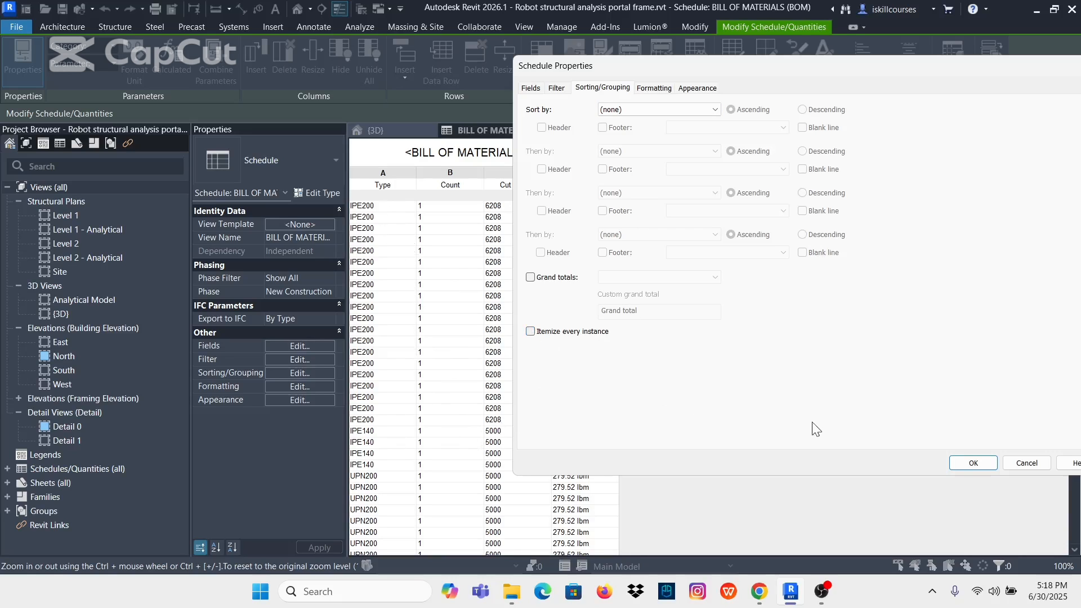
left_click(972, 464)
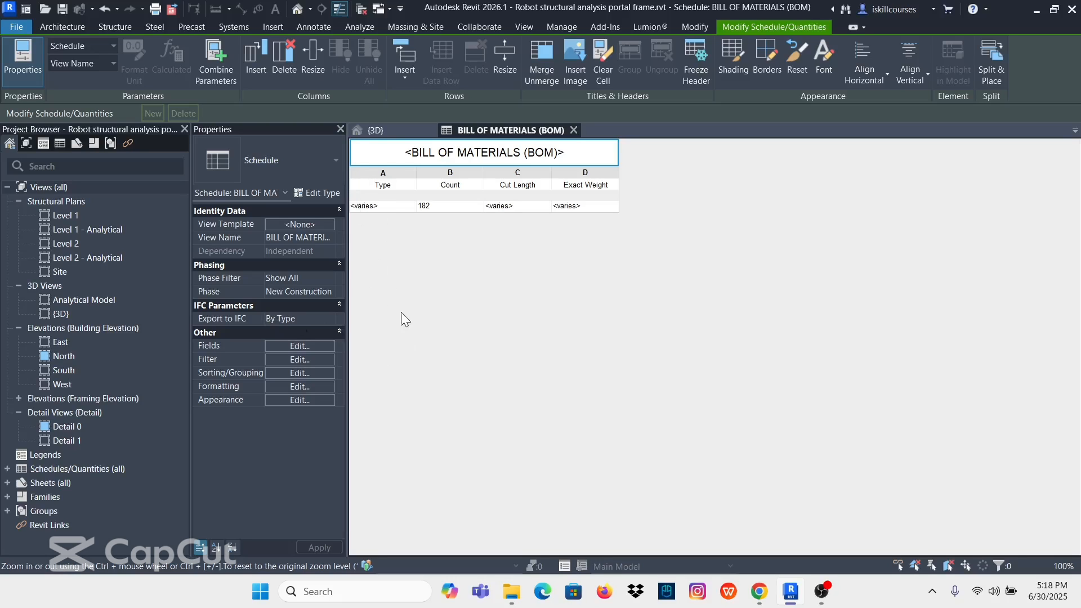
- Sort the schedule by Type in ascending order so that members are grouped by profile
left_click(289, 372)
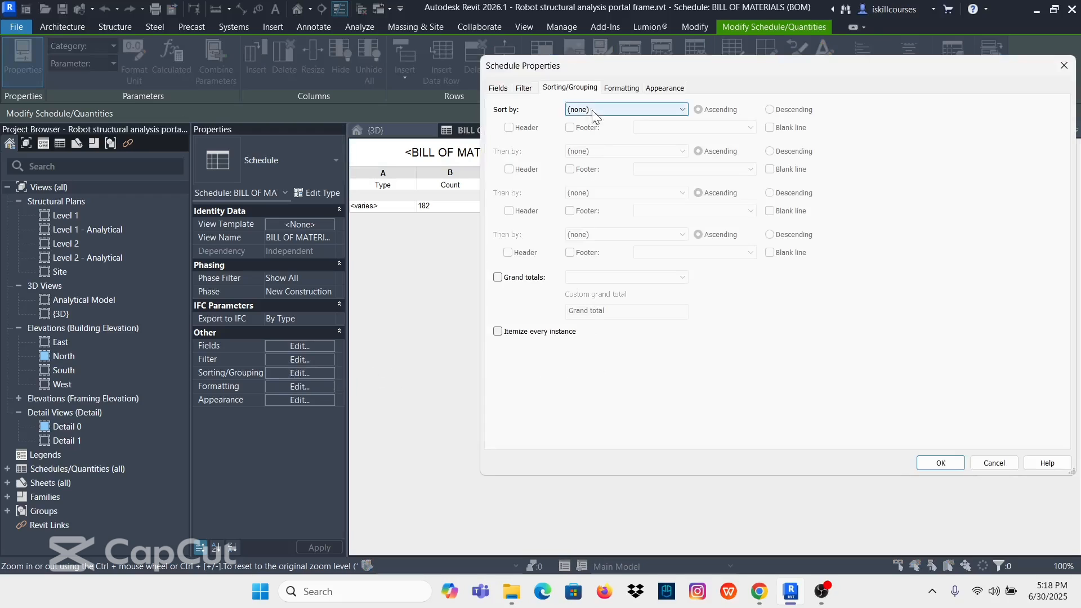
left_click_drag(606, 64, 689, 63)
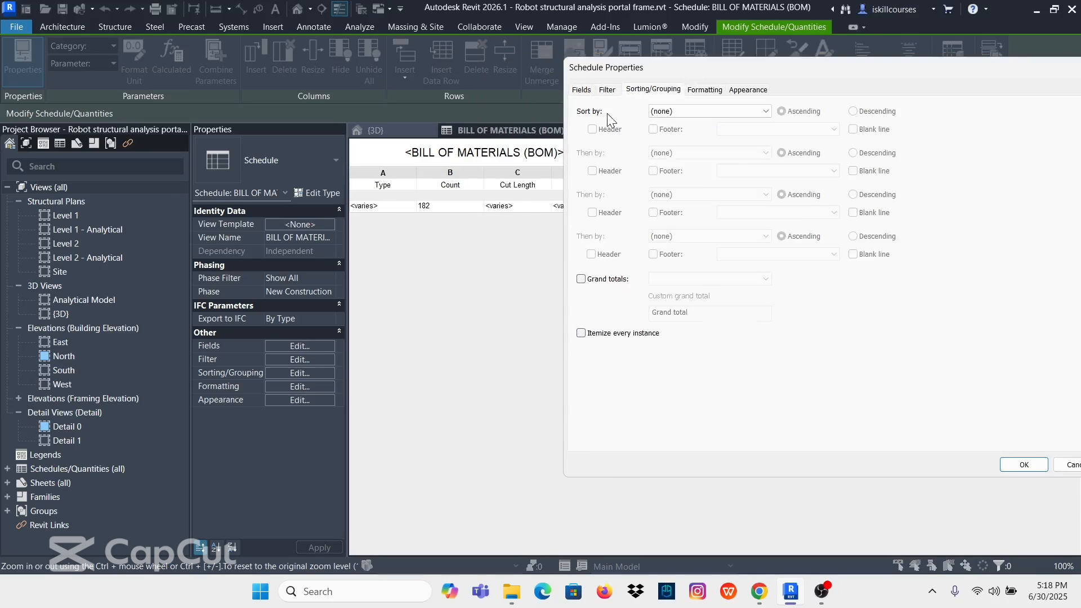
left_click(765, 112)
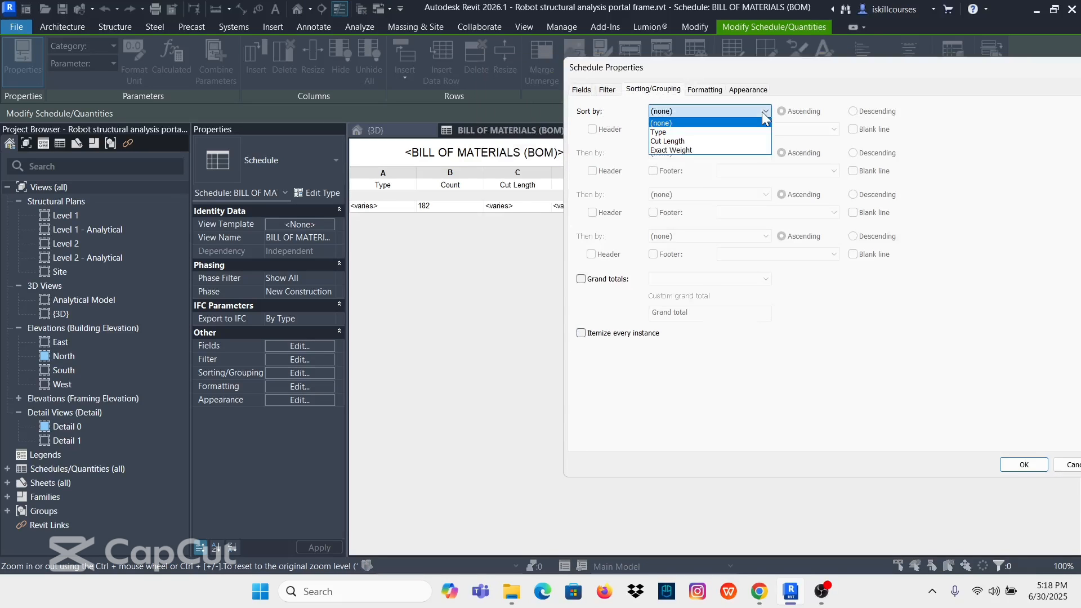
left_click(664, 132)
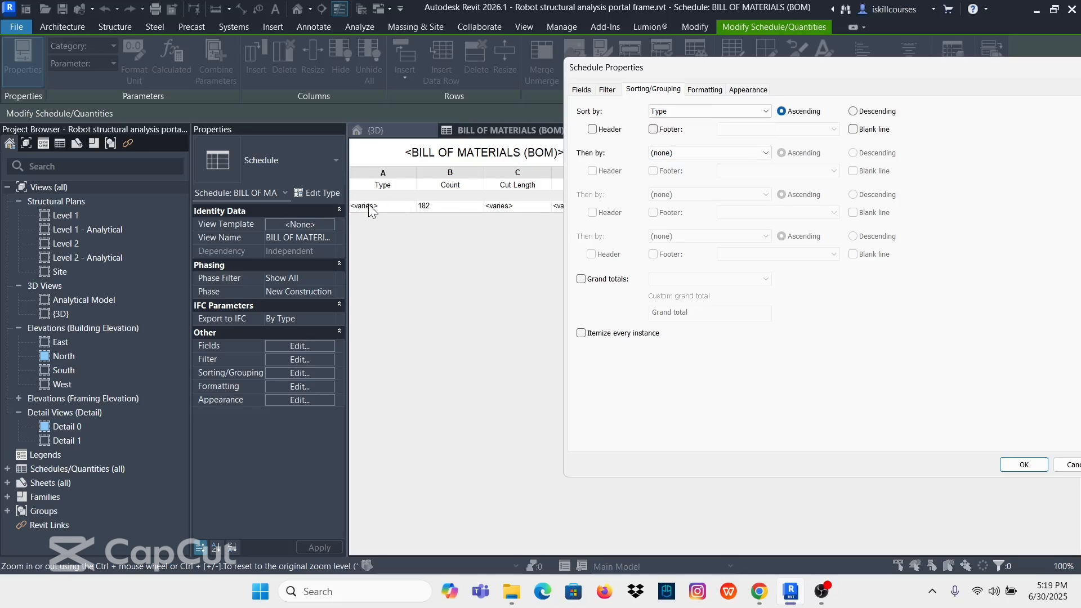
left_click(1017, 465)
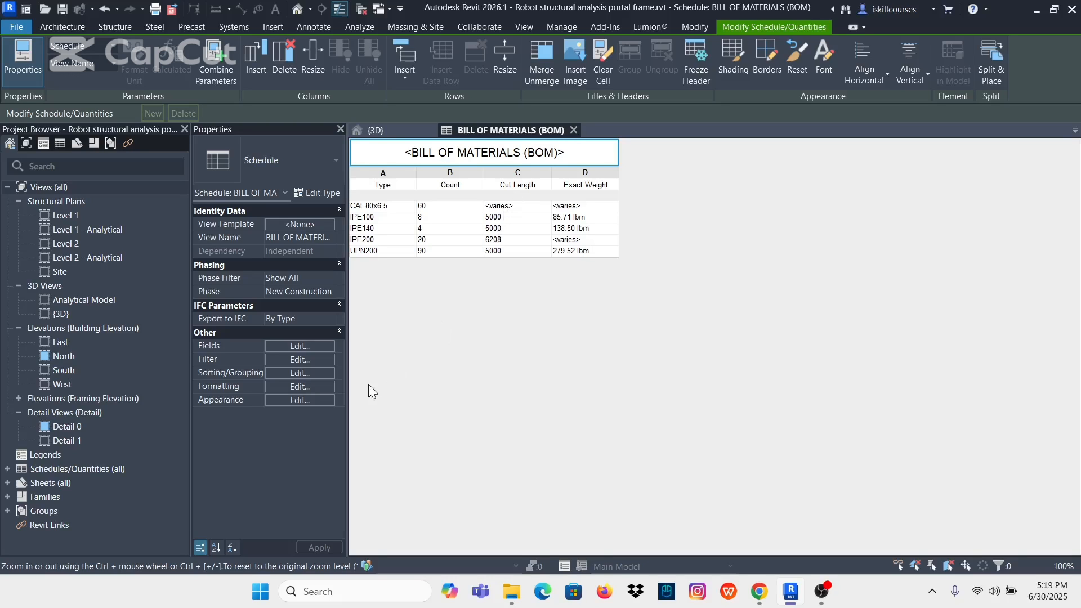
- Add Cut Length, ascending, as the schedule's second sorting level beneath Type
left_click(299, 373)
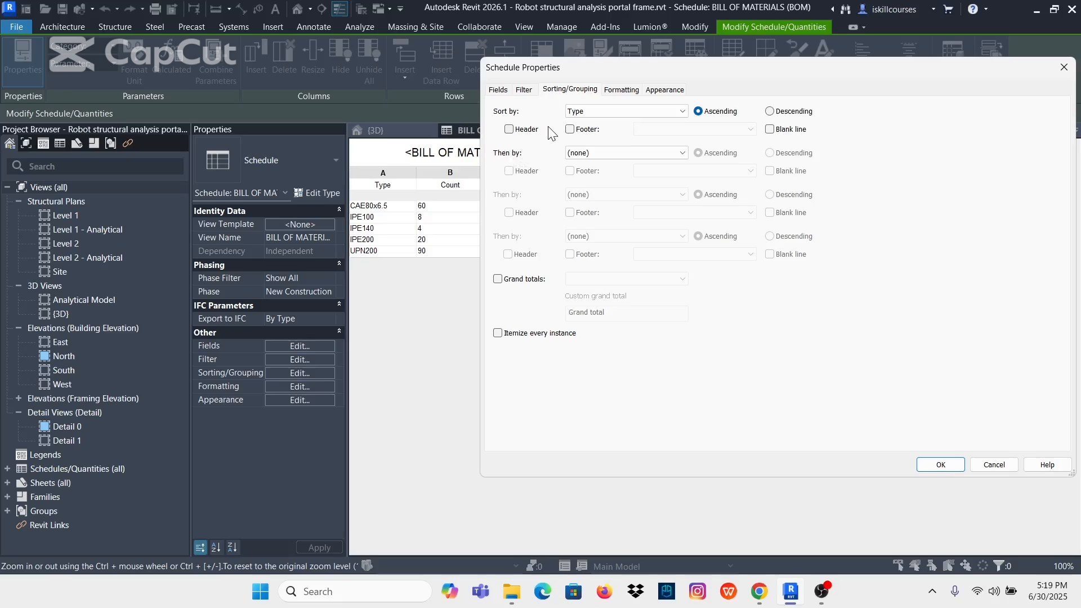
left_click(676, 154)
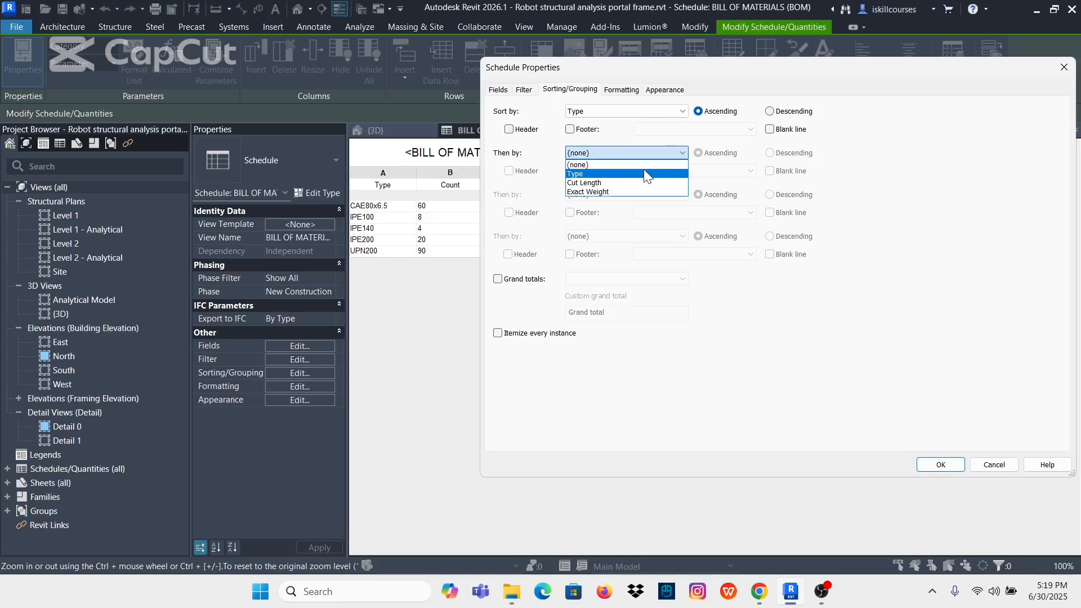
left_click(601, 181)
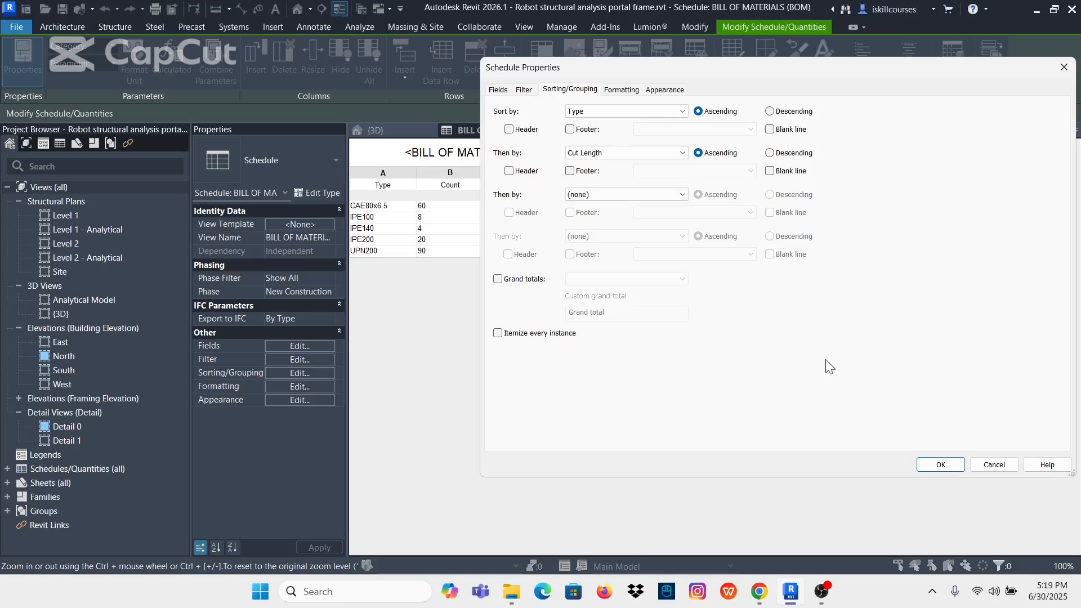
left_click(948, 462)
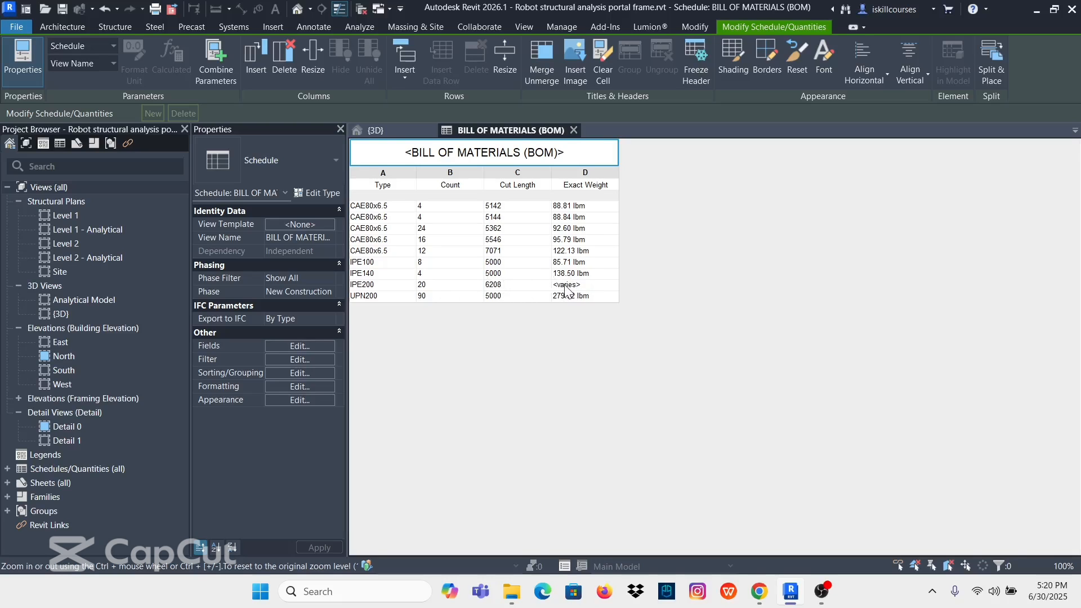
- Add Exact Weight, ascending, as the schedule's third sorting level beneath Cut Length
left_click(298, 374)
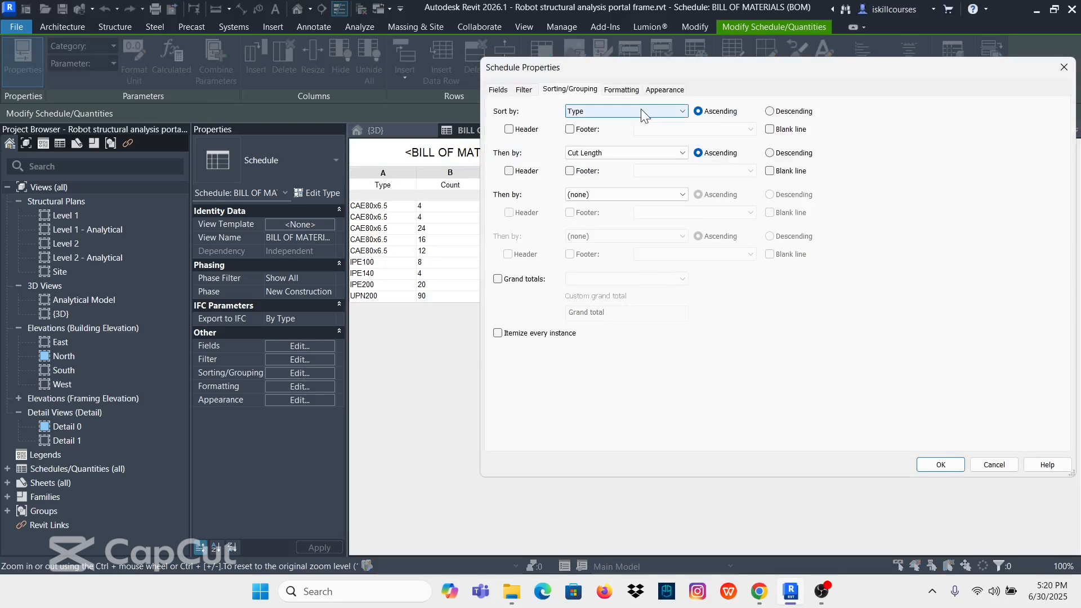
left_click(684, 195)
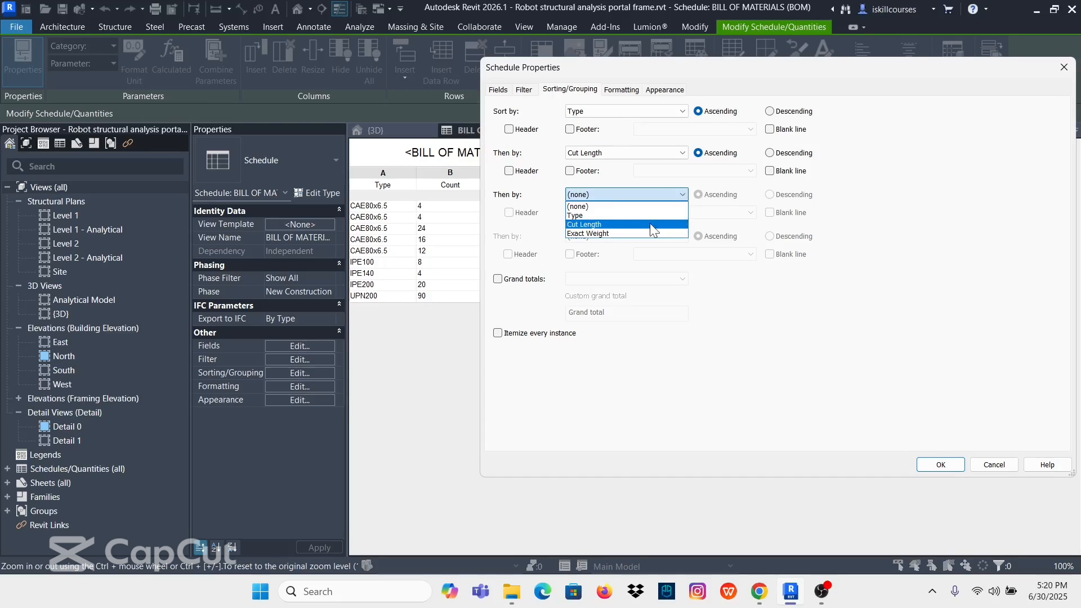
left_click(617, 231)
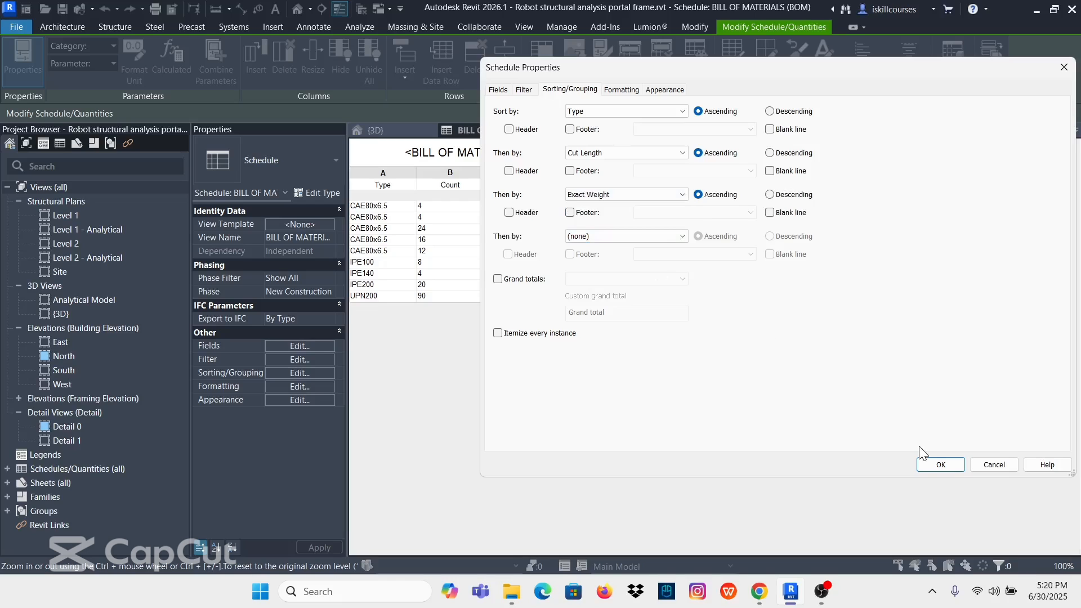
left_click(939, 465)
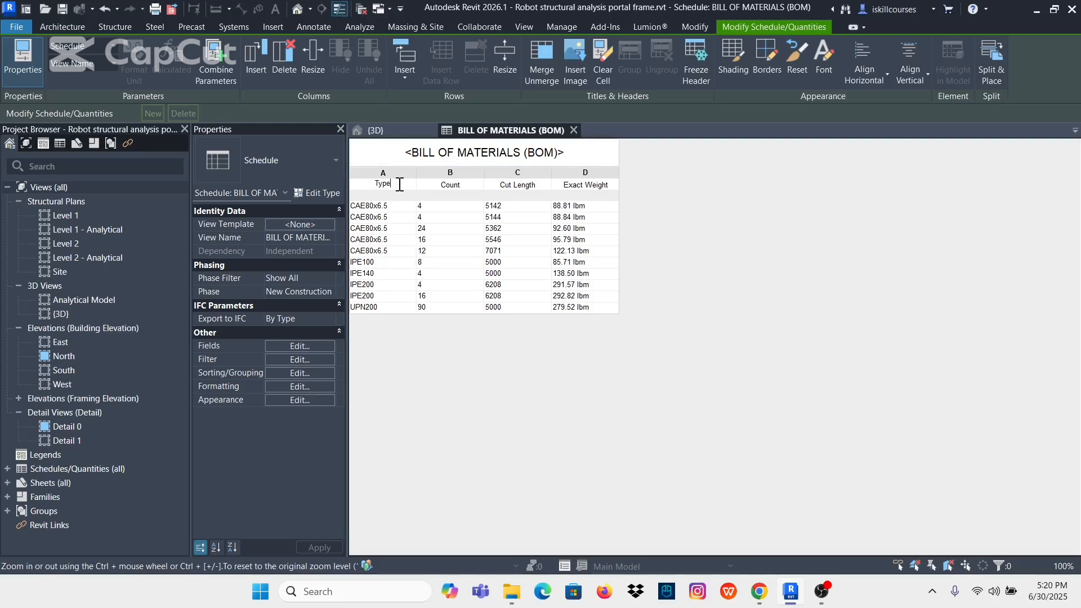
- Make the schedule title BILL OF MATERIALS (BOM) bold
double_click(573, 152)
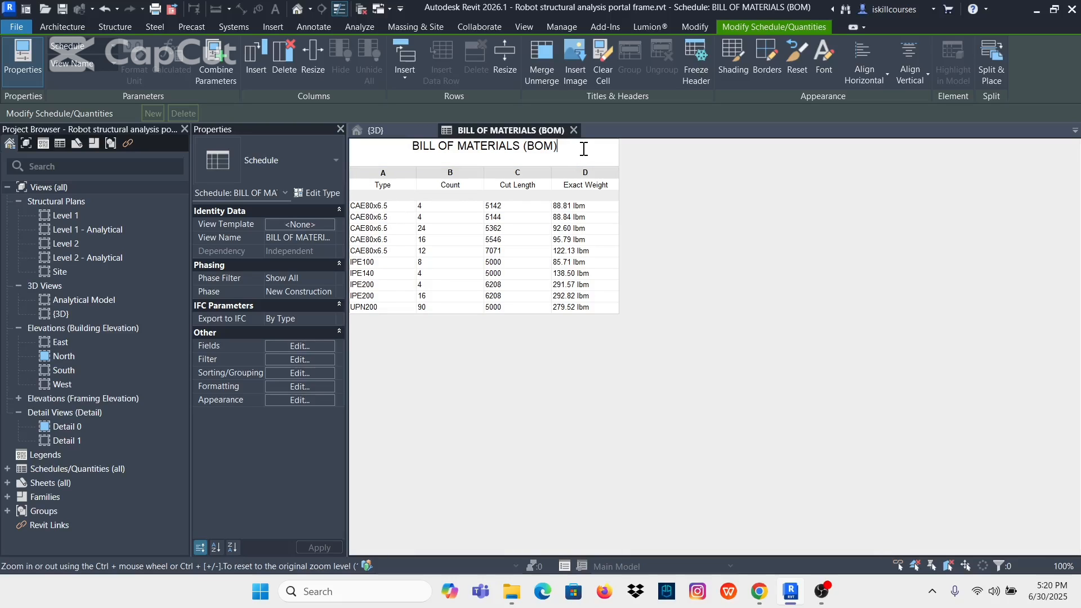
left_click_drag(554, 146, 408, 148)
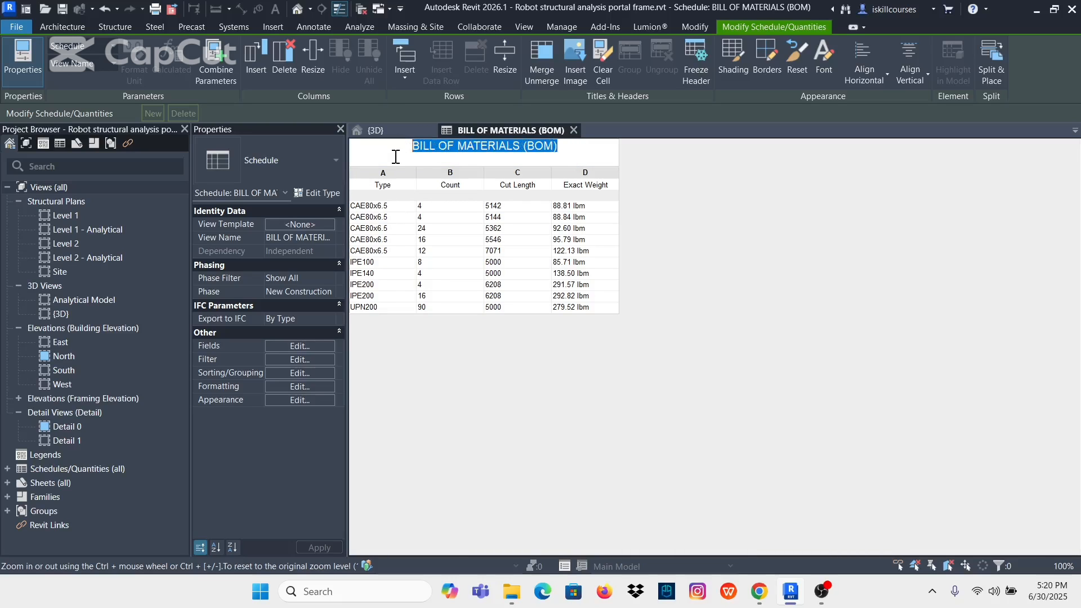
left_click(822, 51)
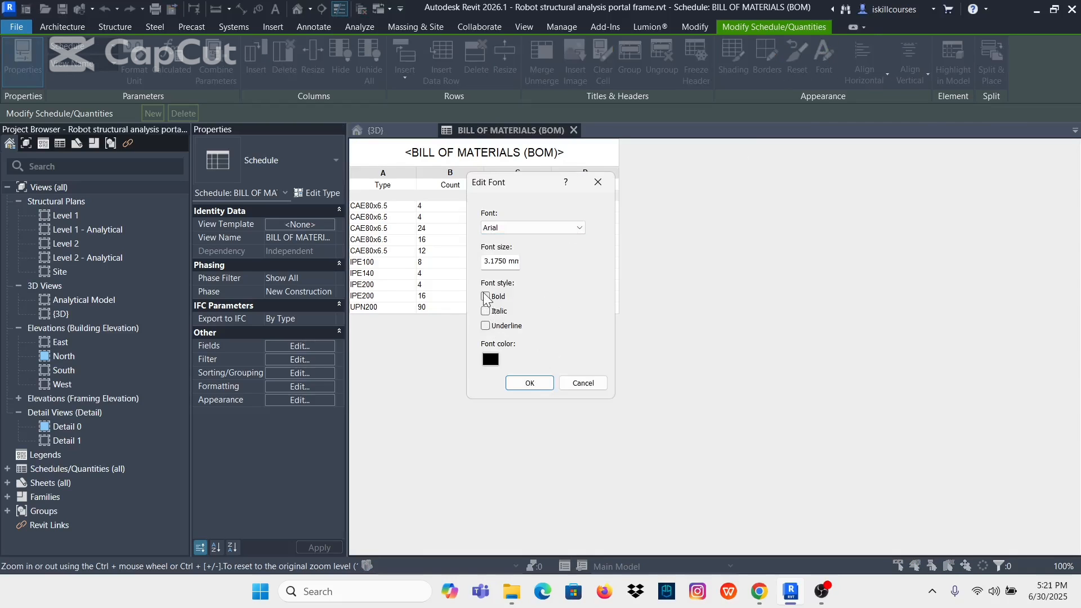
left_click(485, 296)
left_click(529, 383)
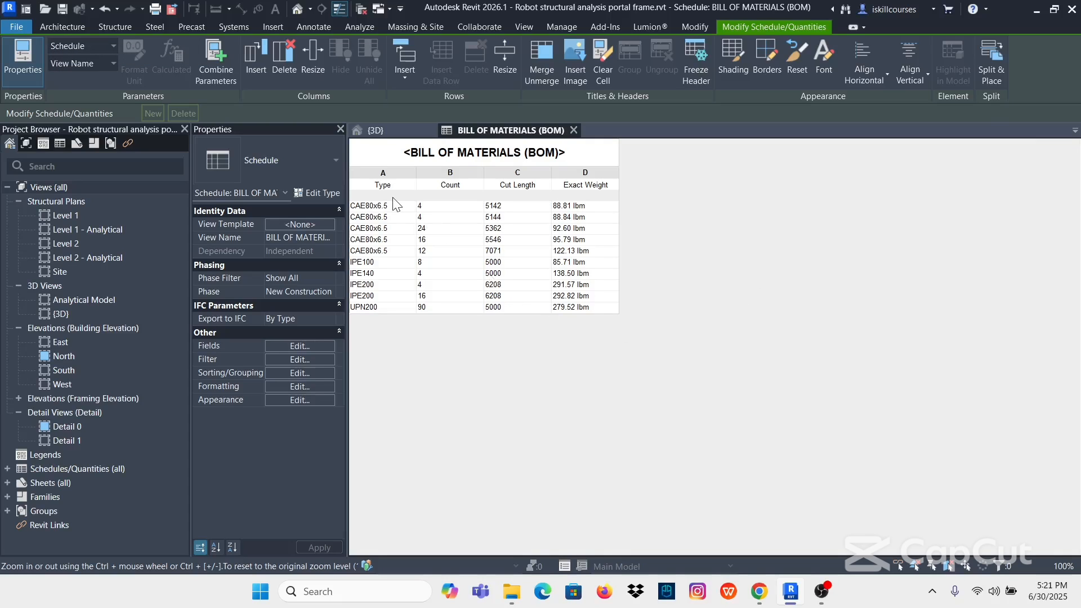
- Rename the Type column heading to PROFILE NAME and the Count column heading to QUANTITY
double_click(400, 183)
type("PROFILE NAME")
left_click(467, 186)
left_click_drag(467, 186, 431, 186)
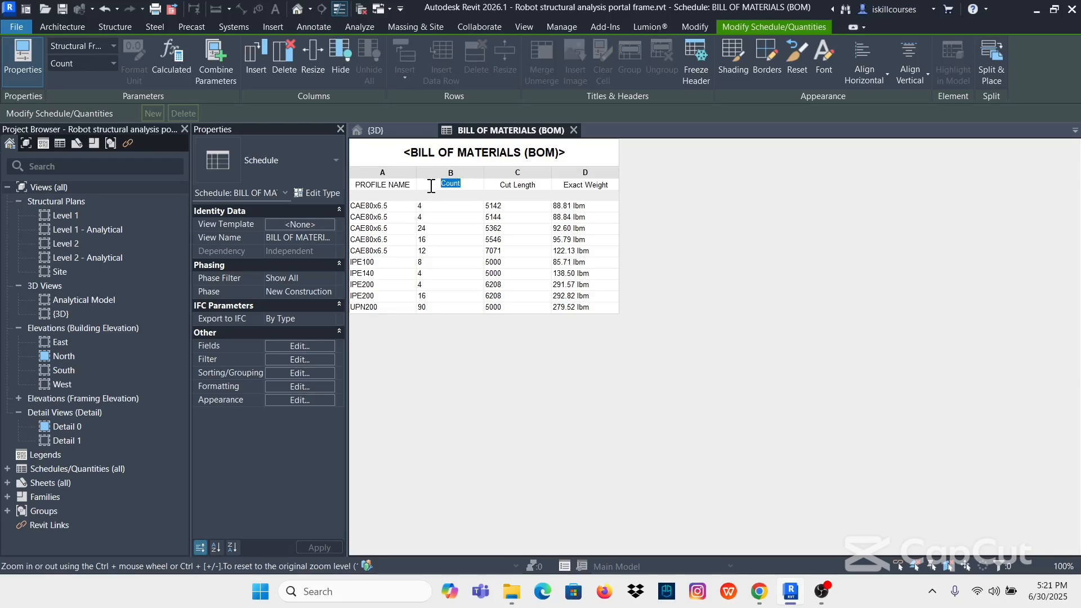
type("QUANTITY")
- Rename the Cut Length column heading to CUT LENGTH (m)
left_click(538, 187)
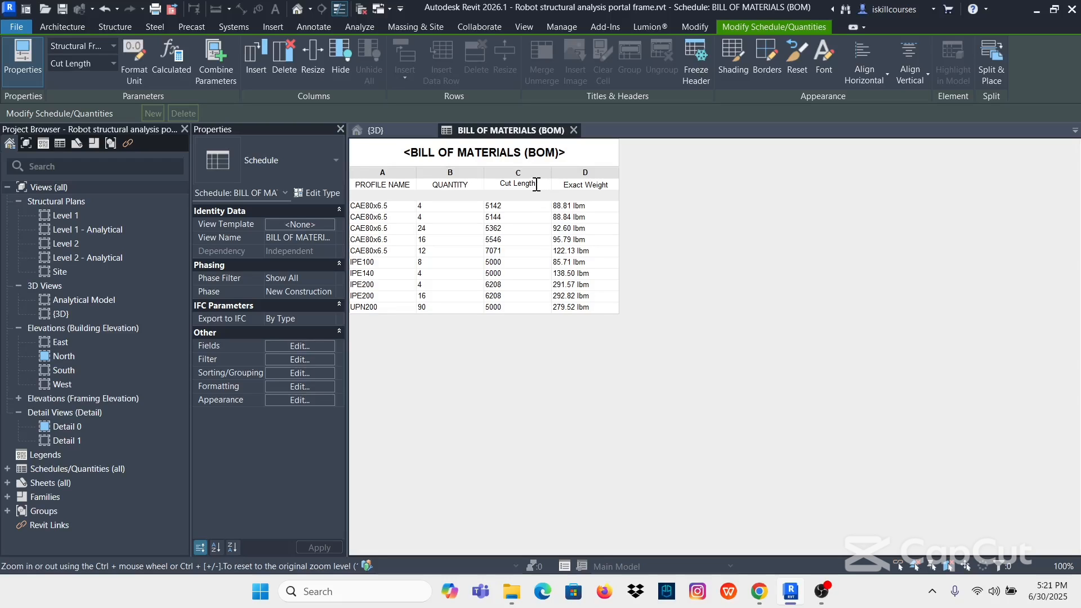
left_click_drag(537, 185, 485, 186)
type("CUT")
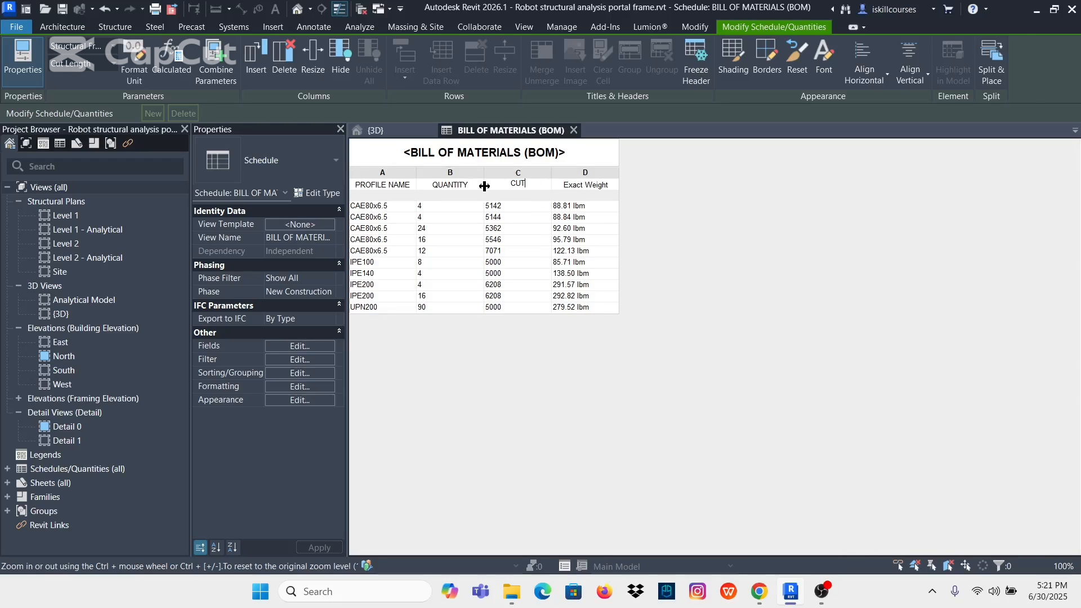
type(" LENGTH (")
key("Caps_Lock")
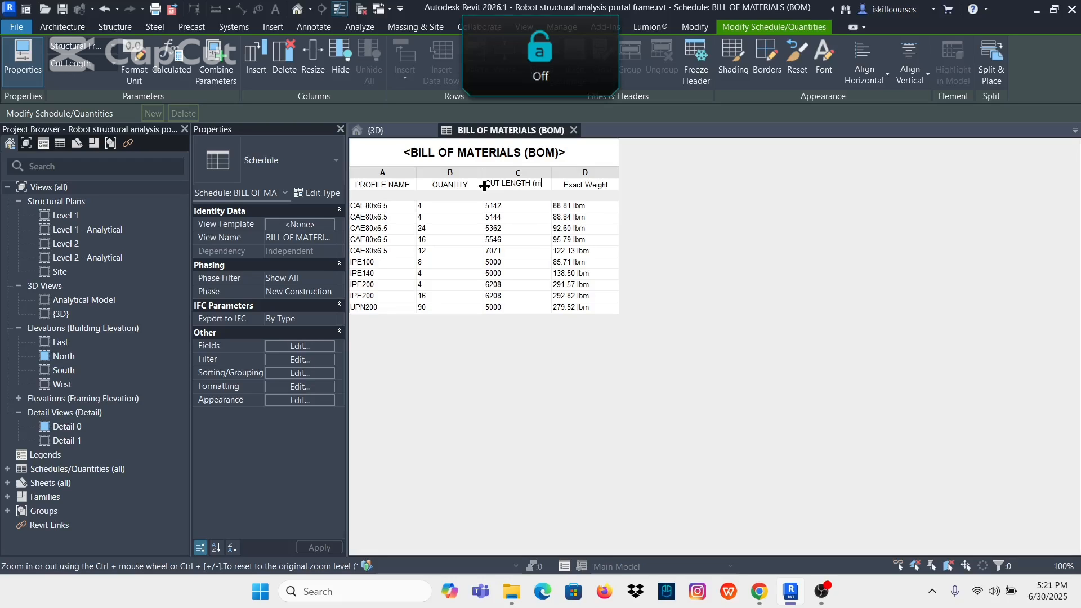
type("(m)")
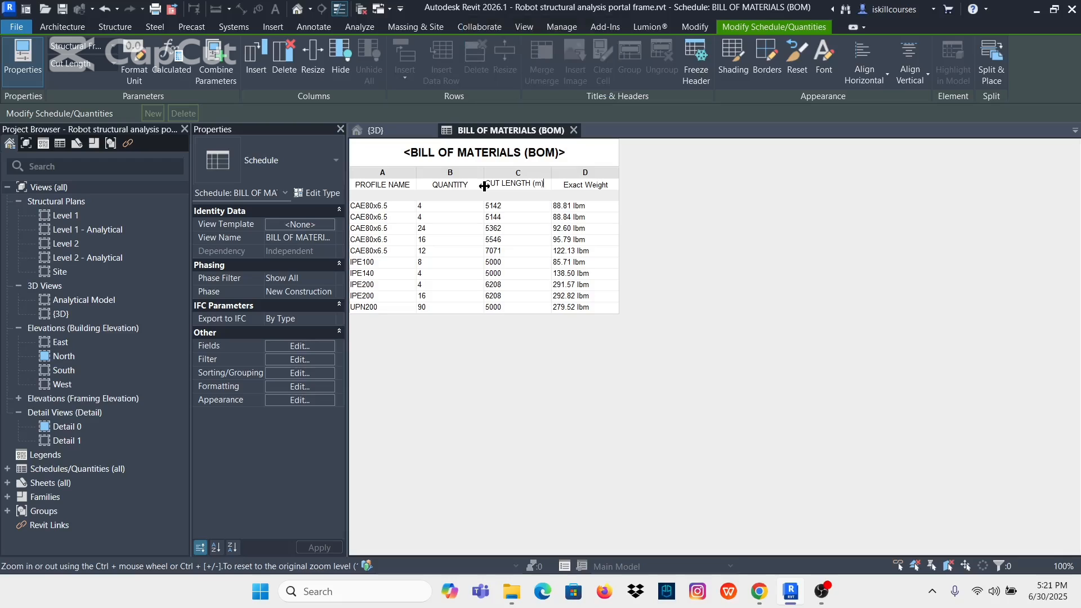
- Replace the Exact Weight column heading with TOTAL WEIGHT (T)
left_click(592, 185)
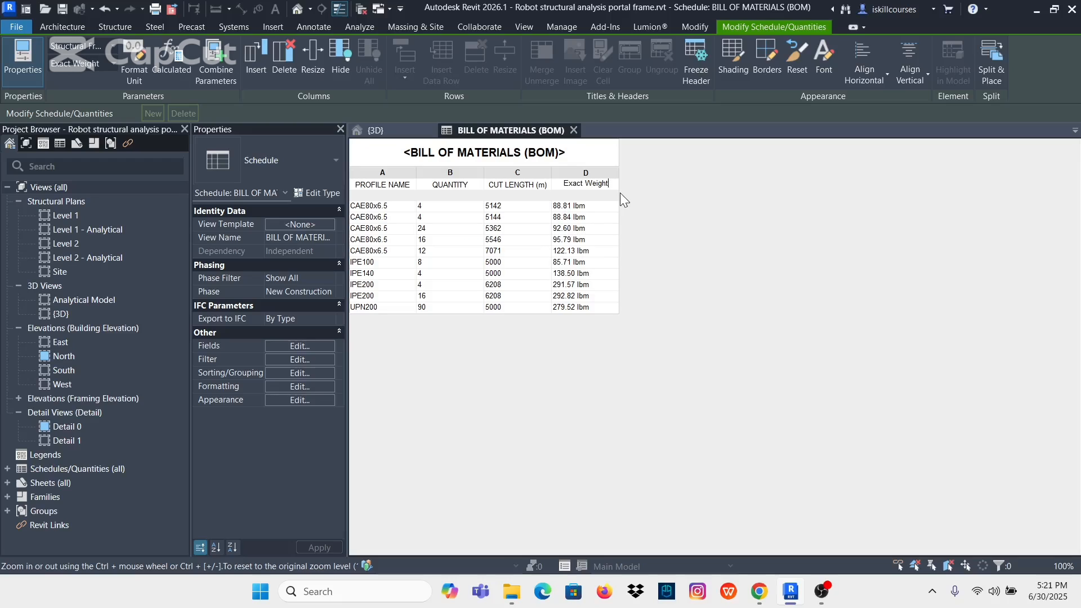
key("BackSpace")
key("BackSpace")
key("BackSpace")
key("BackSpace")
key("BackSpace")
key("BackSpace")
key("BackSpace")
key("BackSpace")
key("BackSpace")
key("BackSpace")
key("BackSpace")
key("BackSpace")
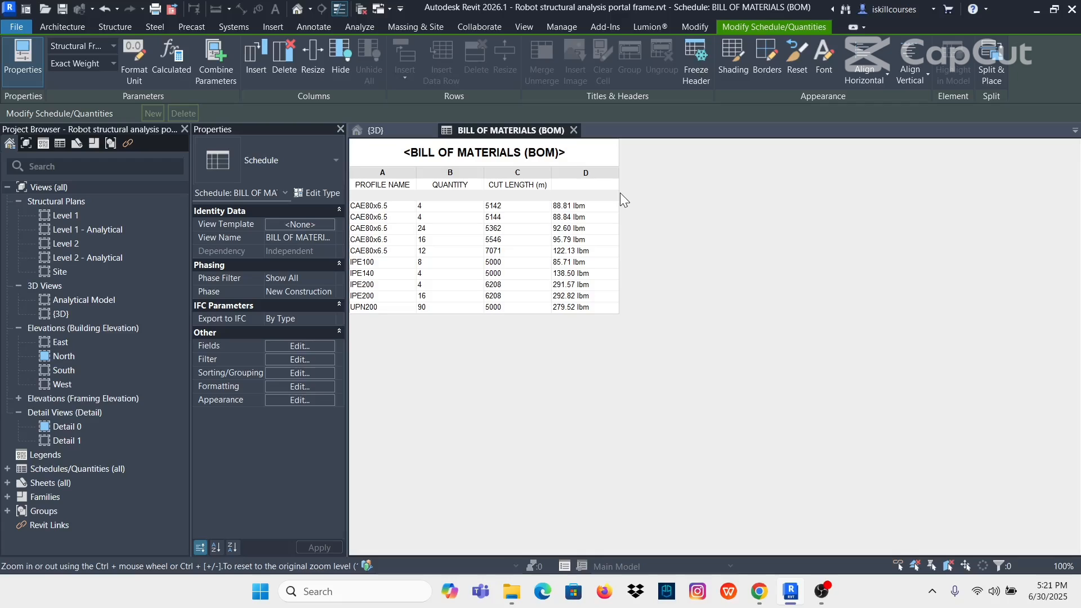
key("Caps_Lock")
type("TOTAL WEIGHT (T")
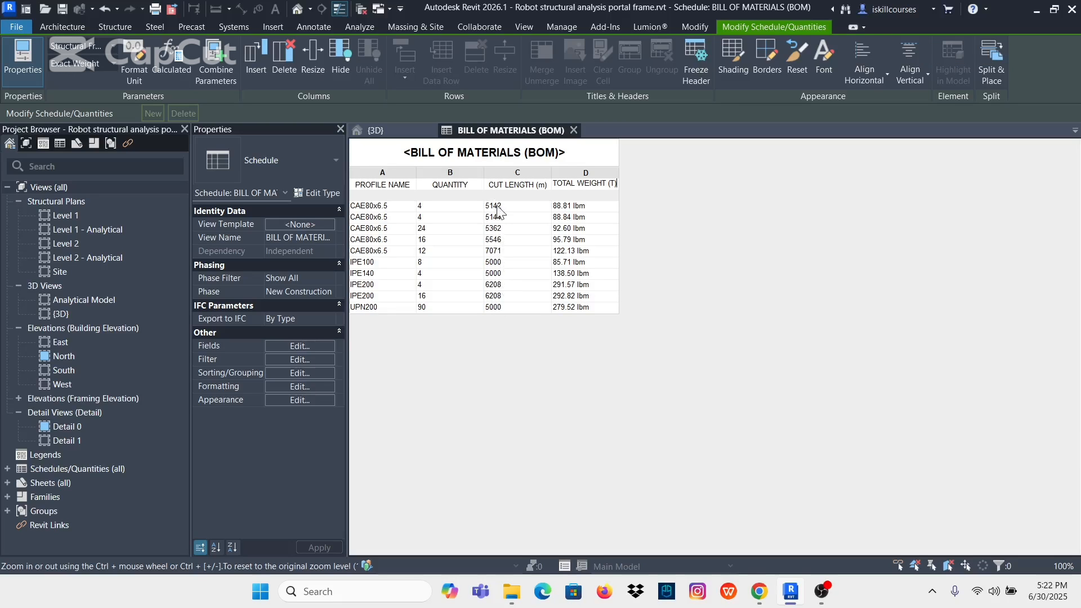
- From the 3D view, open the project units and set the Length units to Meters
left_click(376, 130)
scroll(629, 302, "down", 3)
scroll(629, 301, "up", 4)
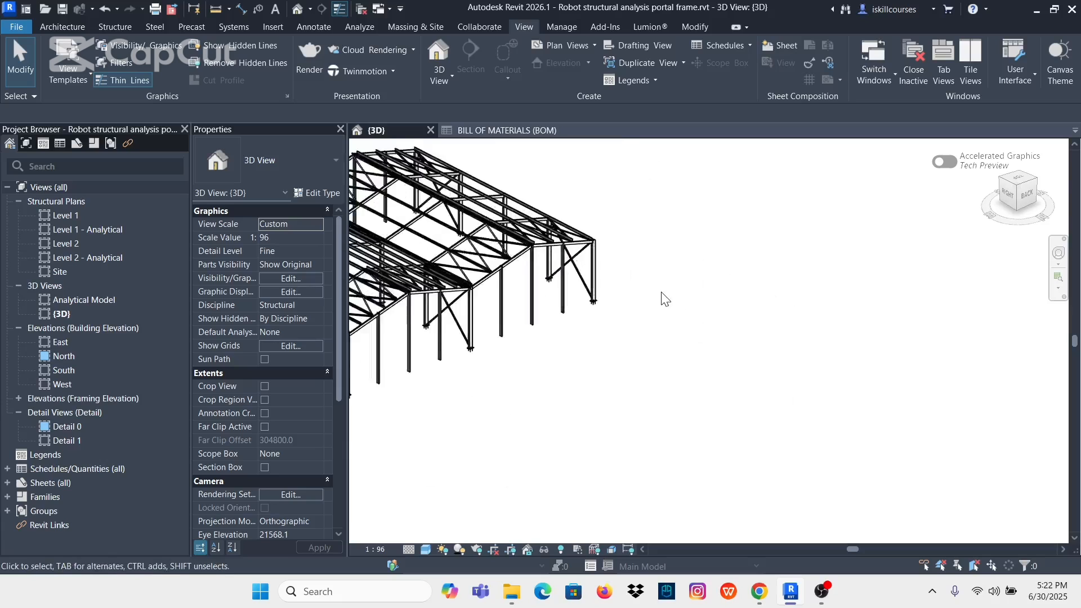
key("u")
key("n")
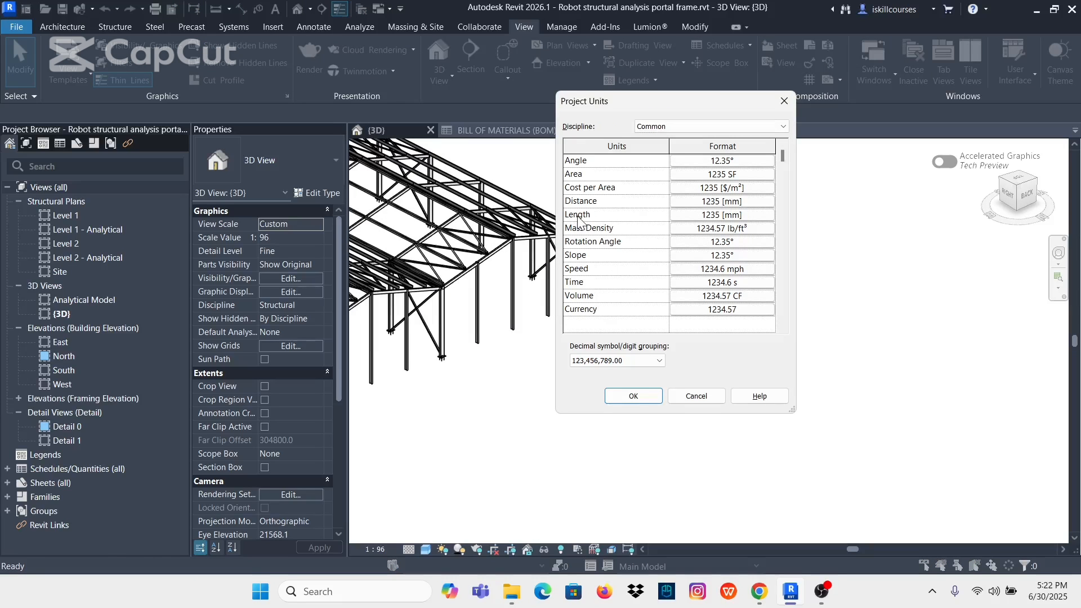
left_click(724, 214)
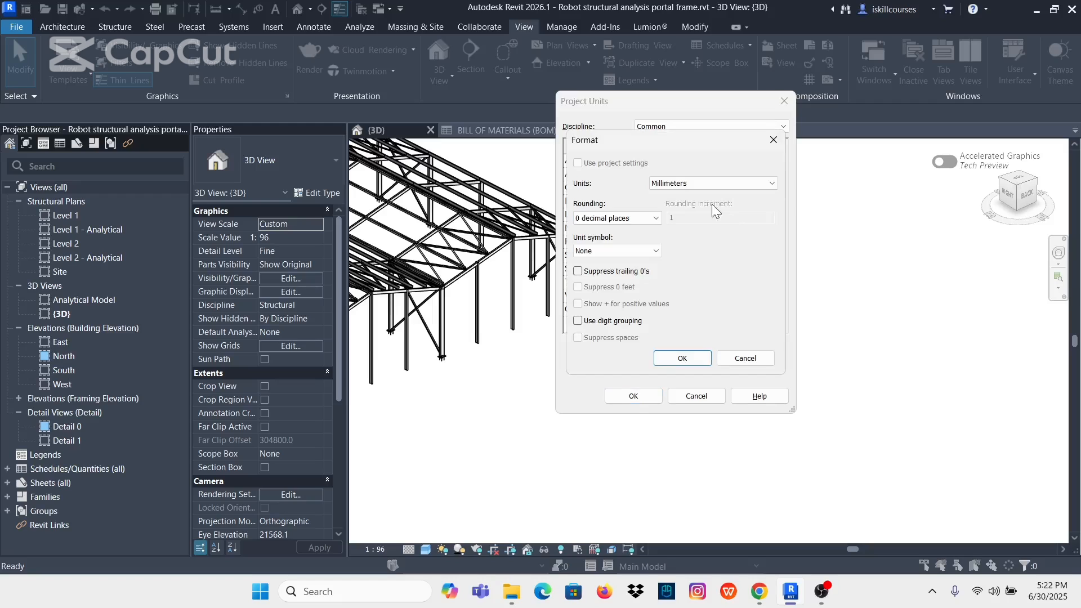
left_click(770, 185)
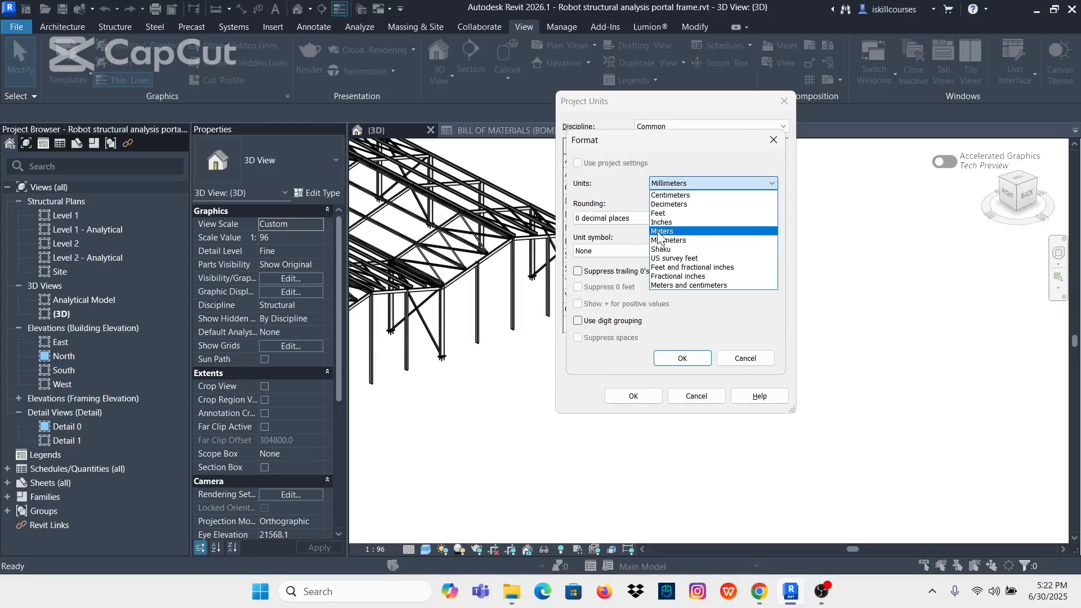
left_click(658, 231)
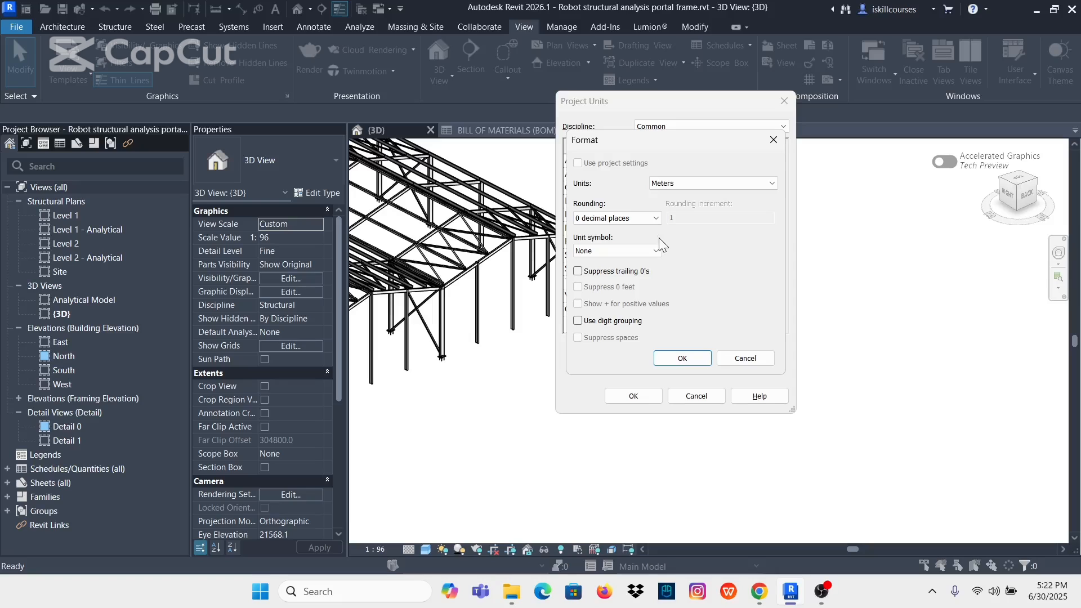
- Format Length with 2 decimal places and no unit symbol, apply the project units, and return to the Bill of Materials schedule
left_click(653, 251)
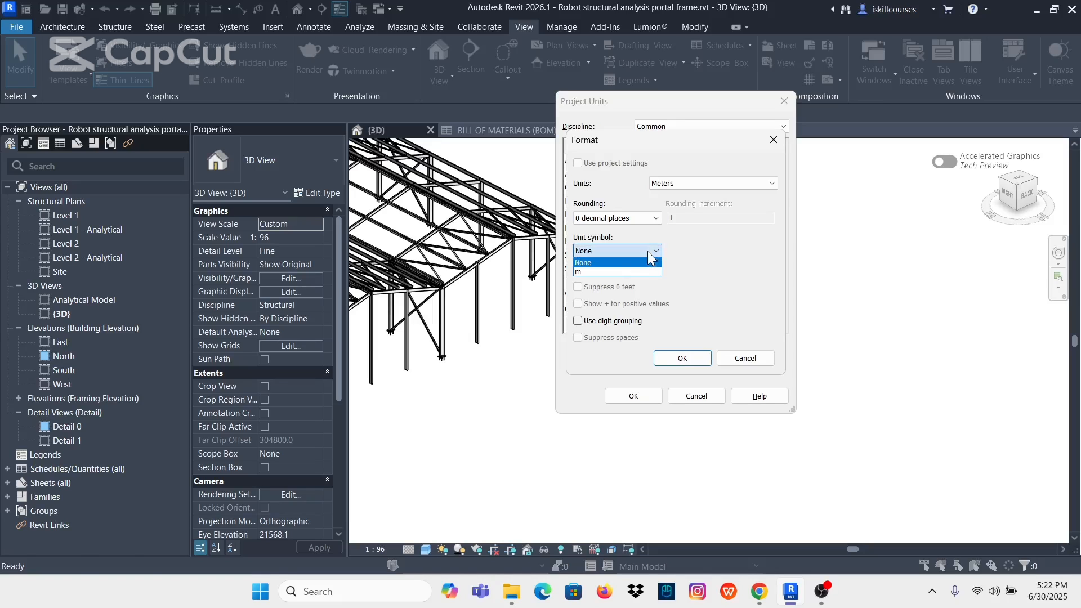
left_click(585, 264)
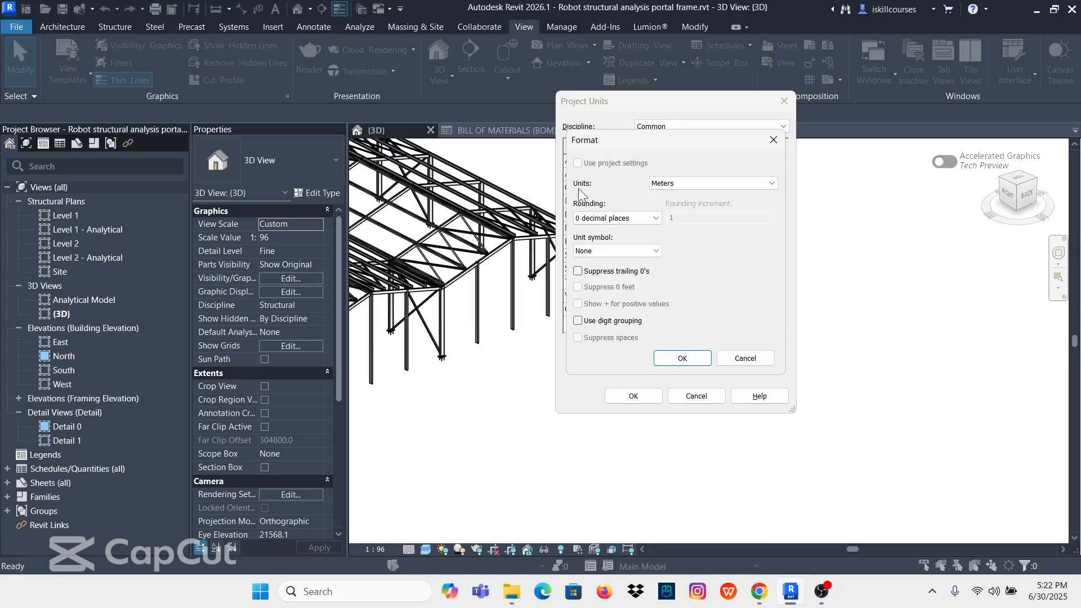
left_click(640, 220)
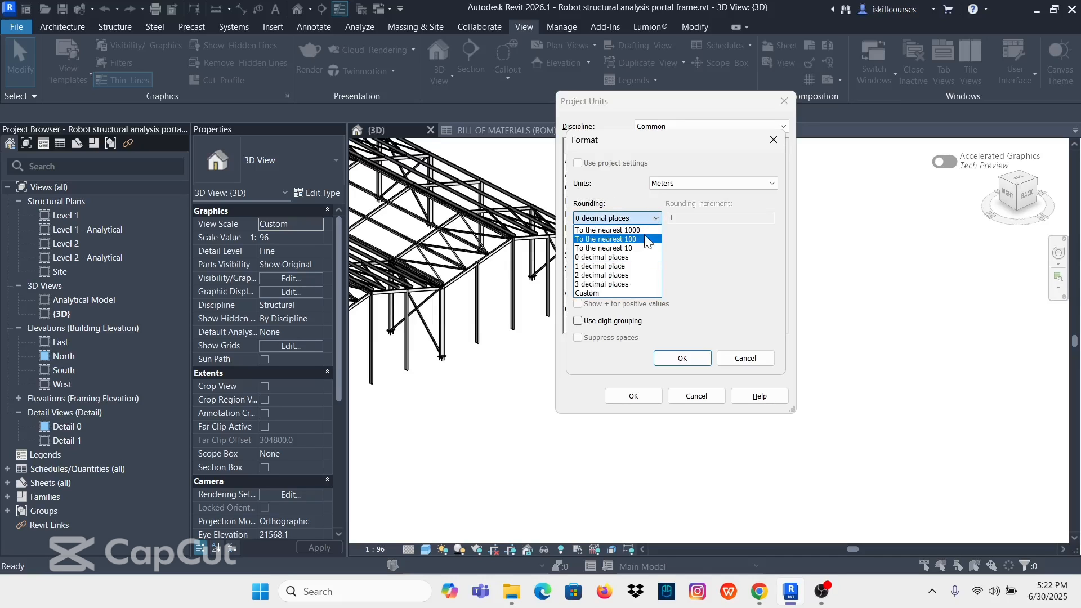
left_click(604, 275)
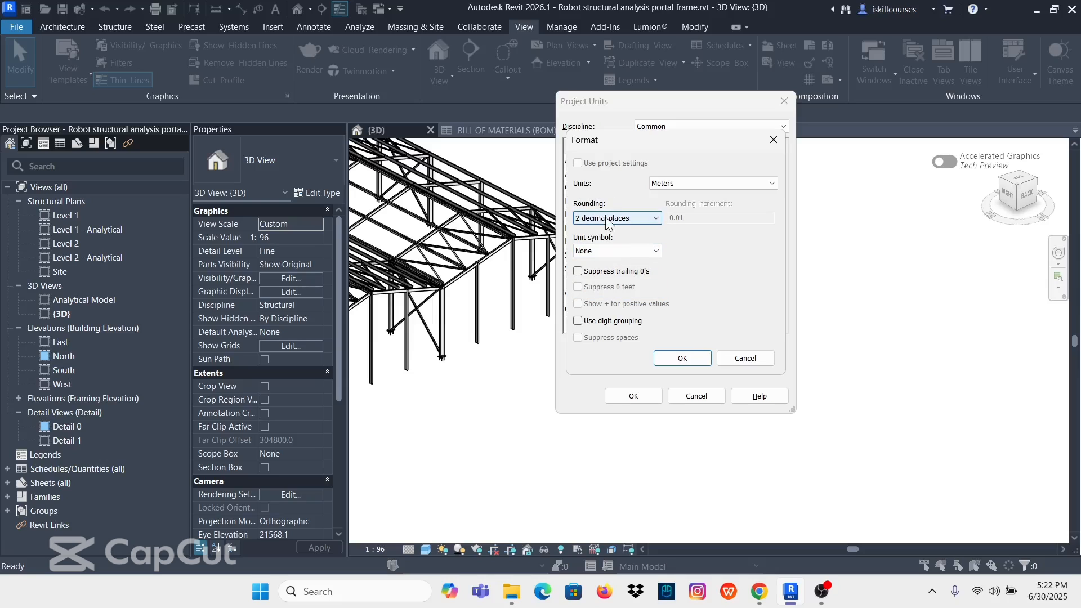
left_click(683, 358)
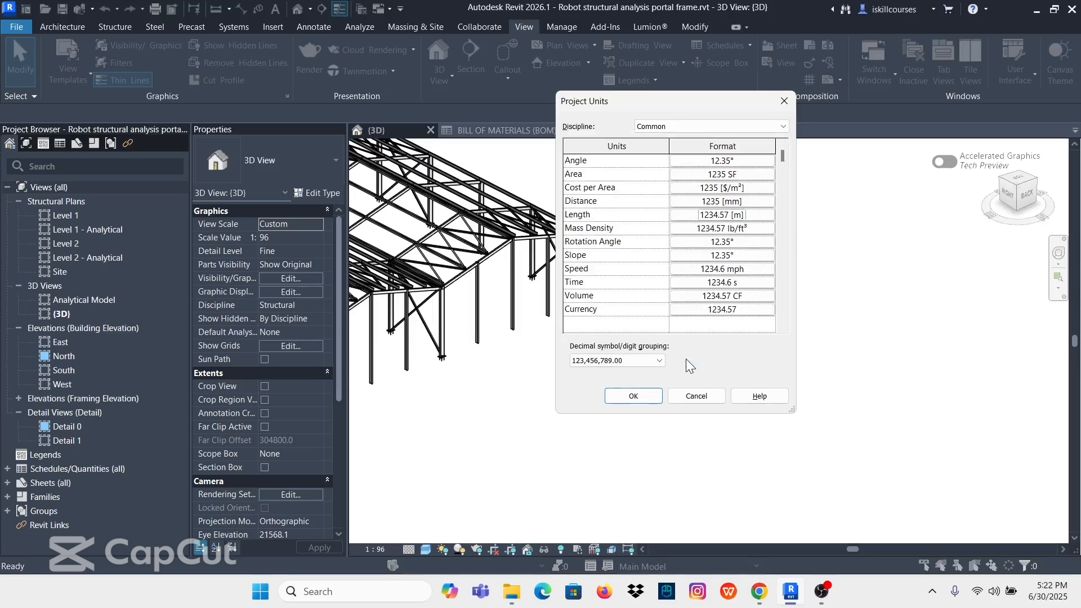
left_click(632, 394)
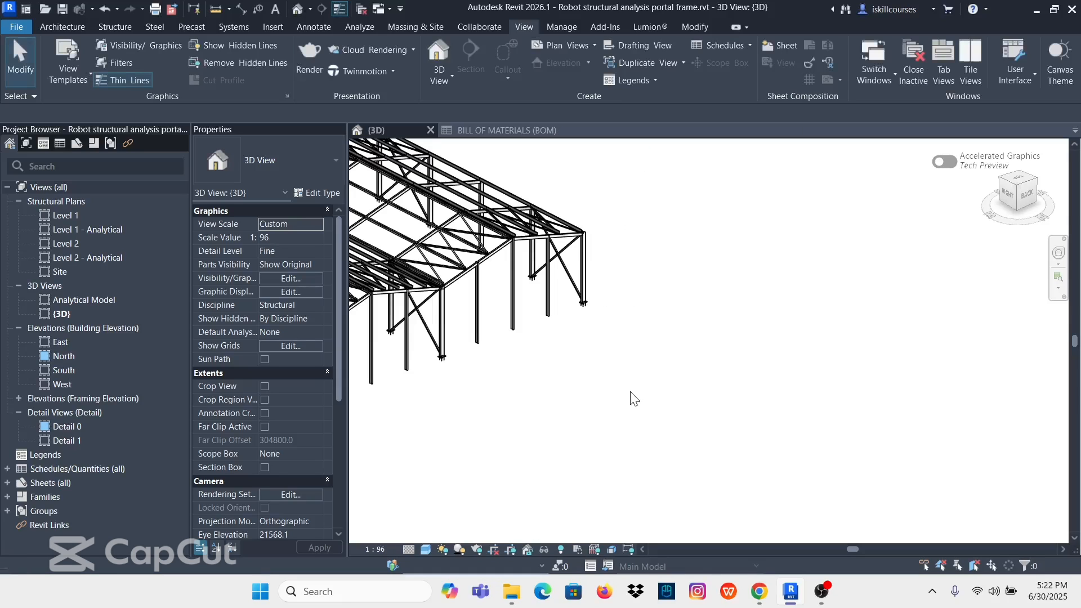
left_click(495, 131)
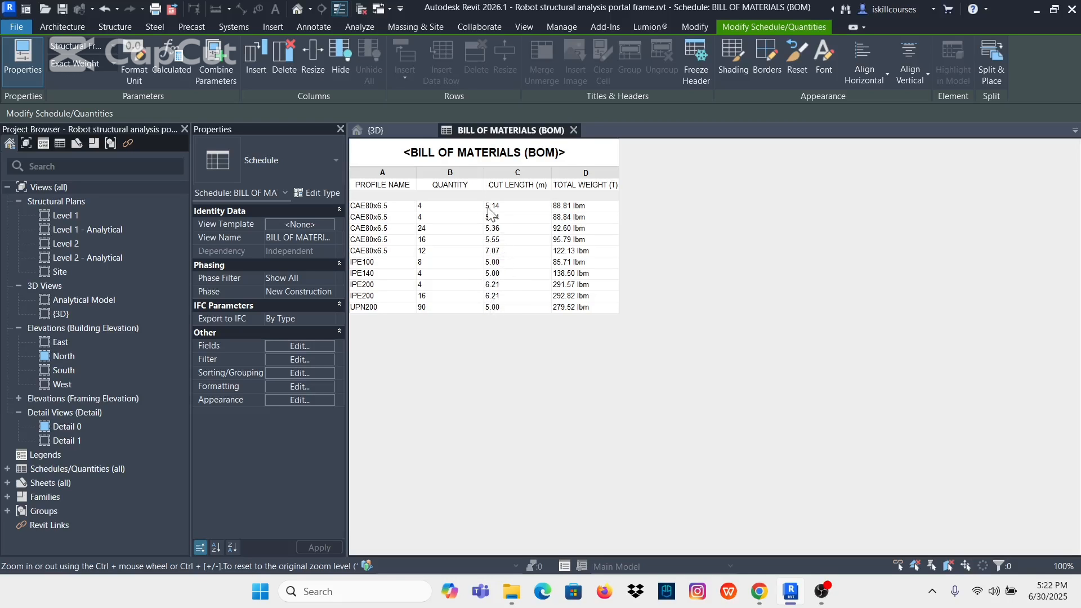
- Inspect the cut length and exact weight of a UPN200 purlin and a CAE80x6.5 roof brace in the 3D model
left_click(384, 131)
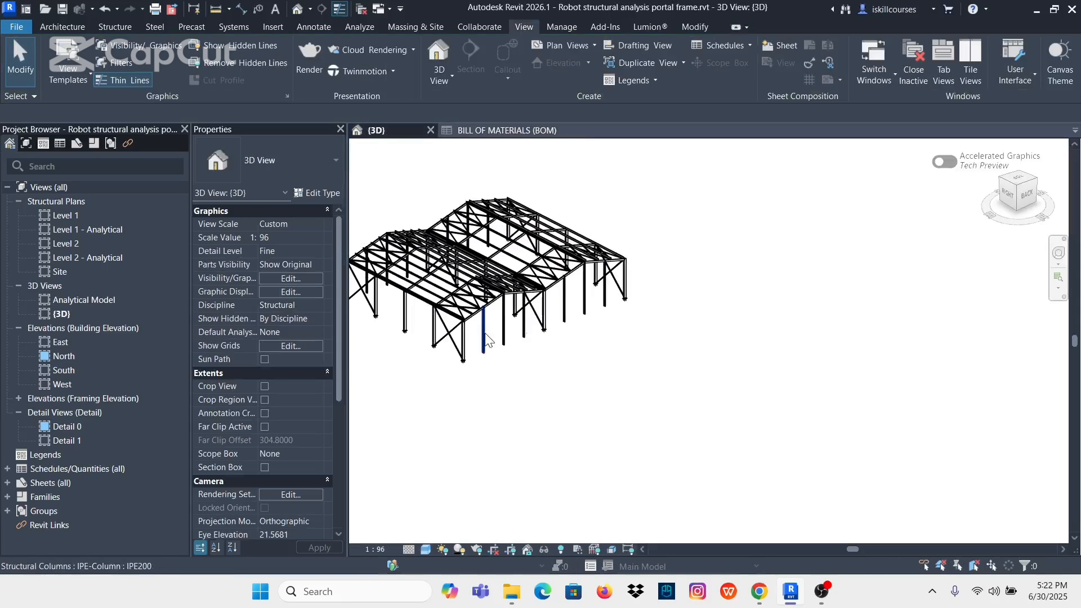
scroll(395, 310, "up", 5)
left_click(431, 247)
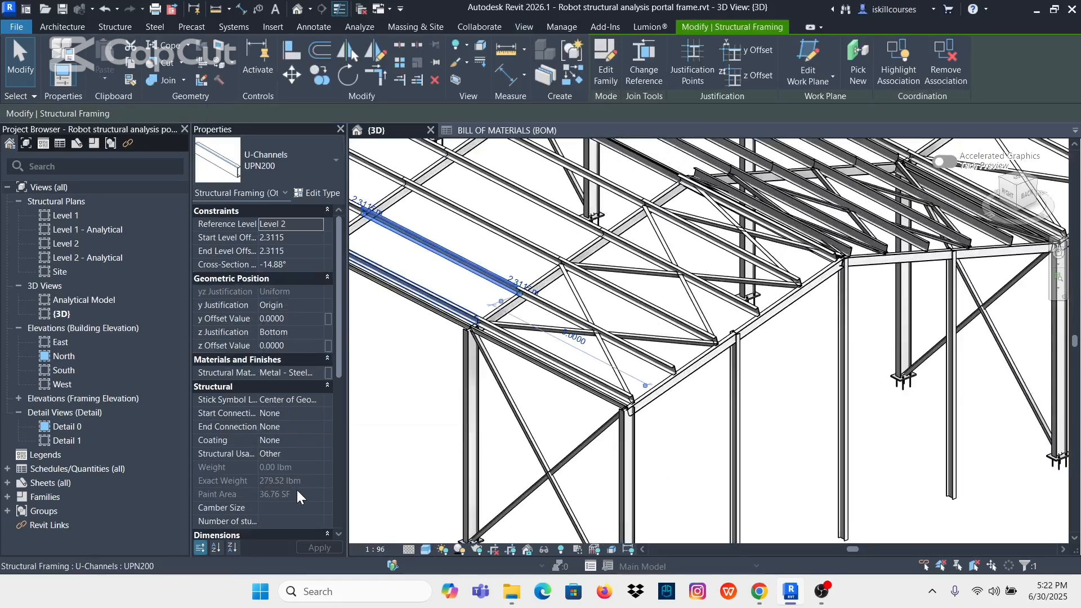
scroll(279, 510, "down", 3)
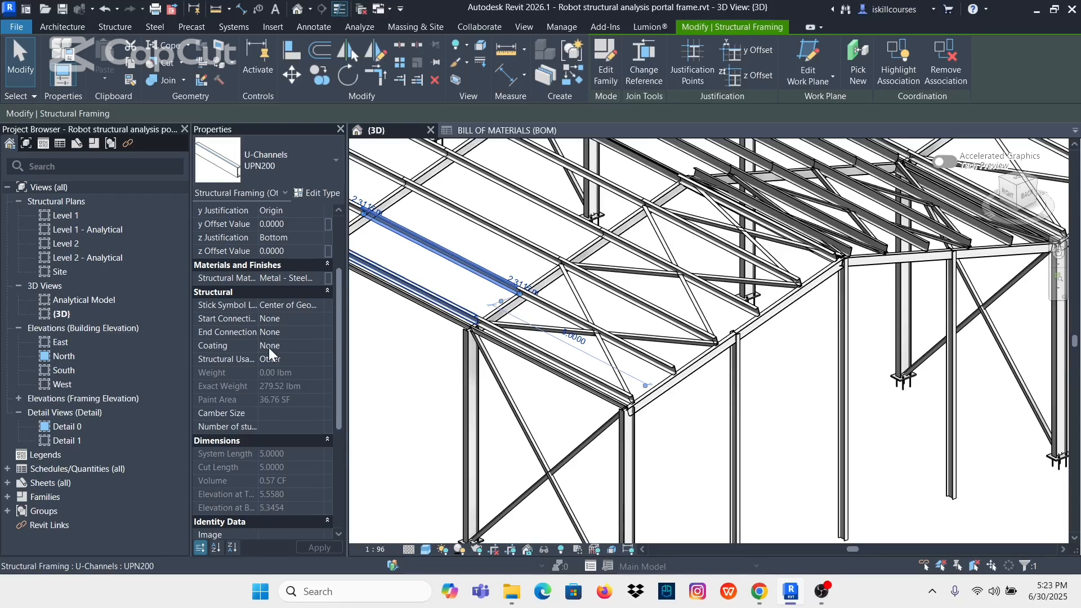
scroll(231, 377, "down", 2)
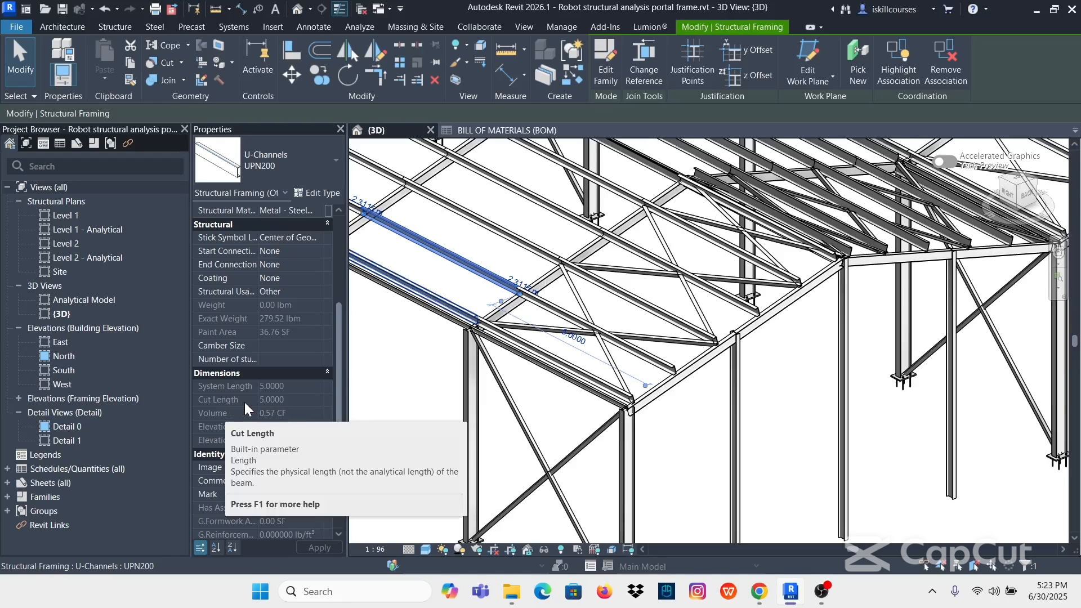
left_click(589, 325)
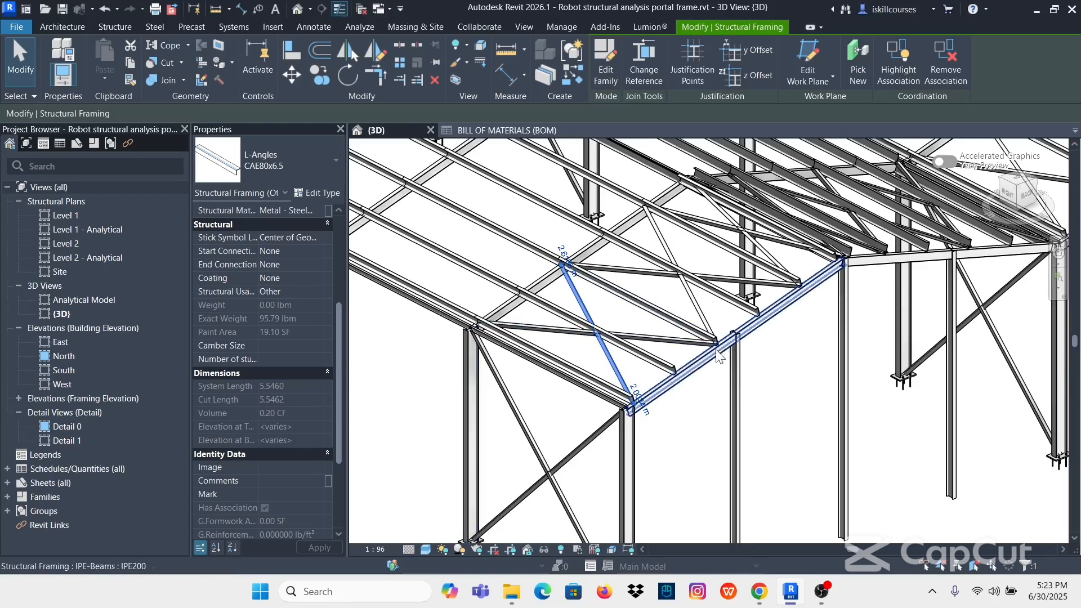
scroll(633, 420, "down", 5)
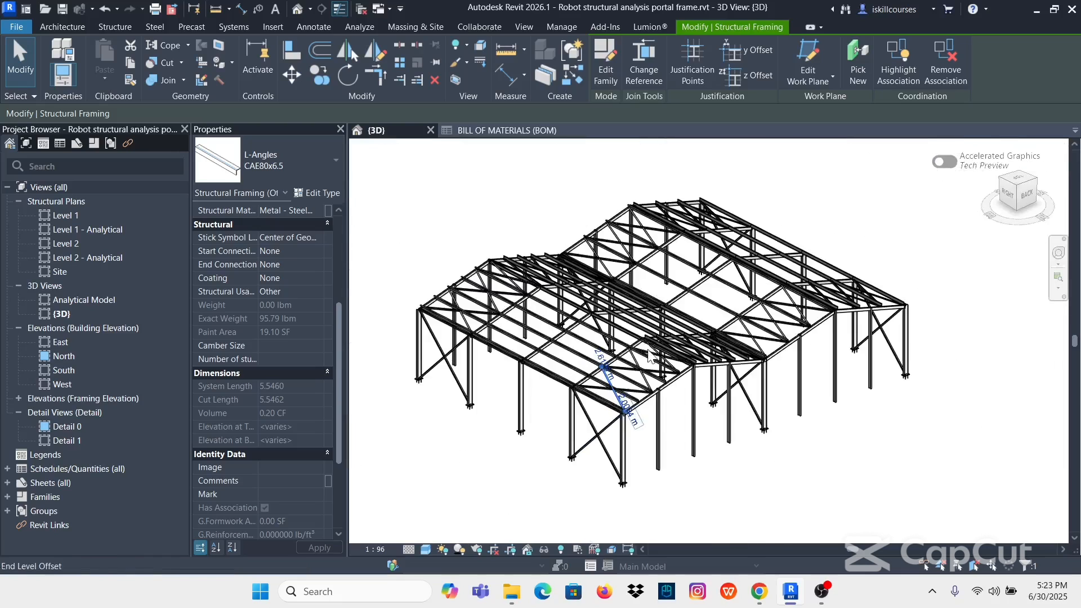
scroll(633, 234, "up", 5)
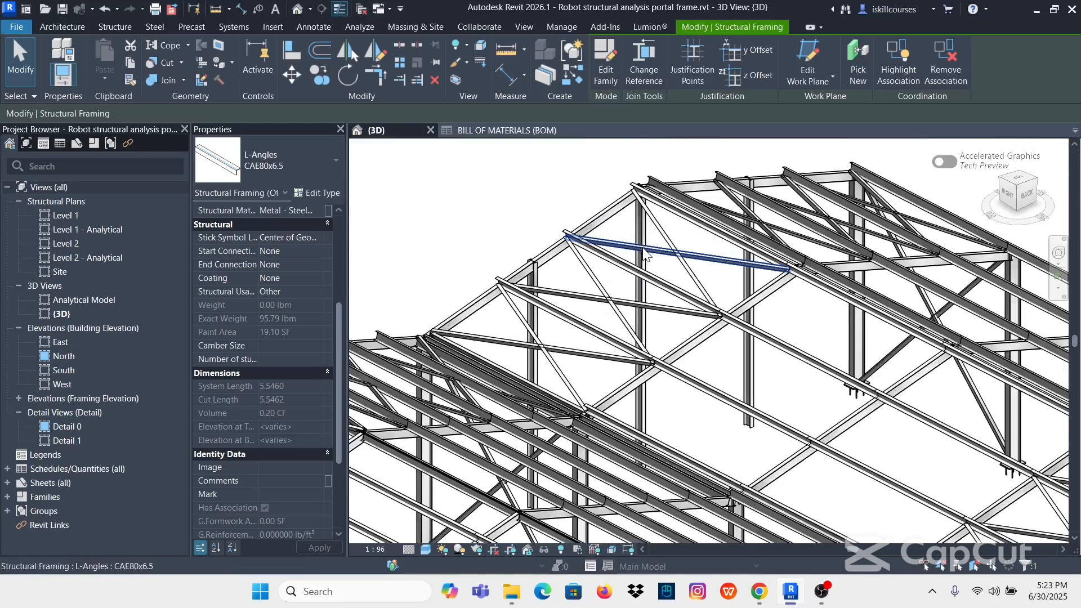
left_click(496, 131)
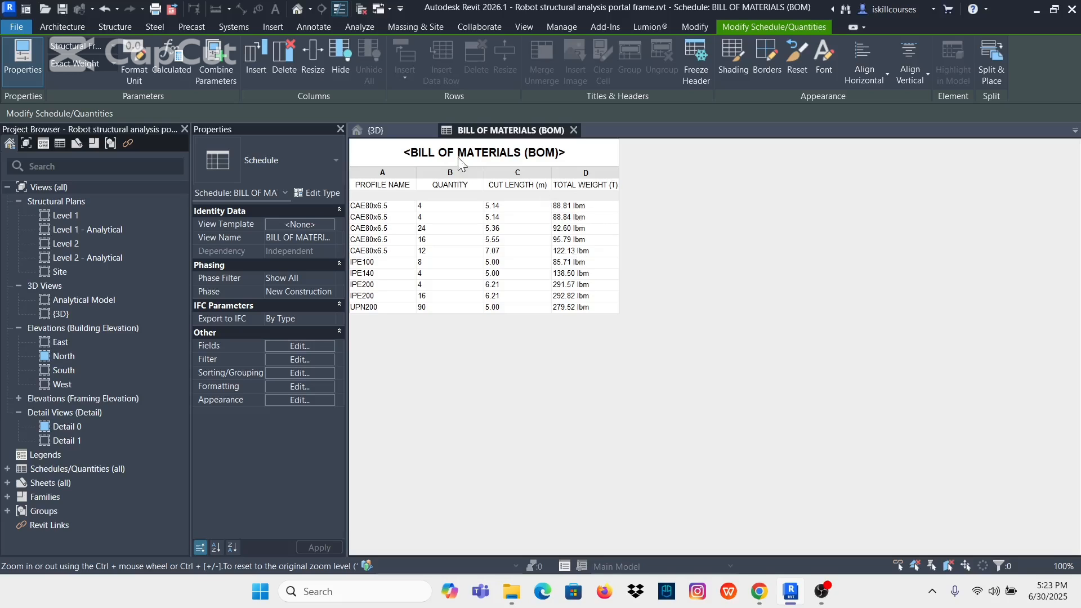
- From the 3D view, open the project units and set the Structural discipline's Mass units to Tonnes
left_click(376, 130)
scroll(459, 231, "down", 3)
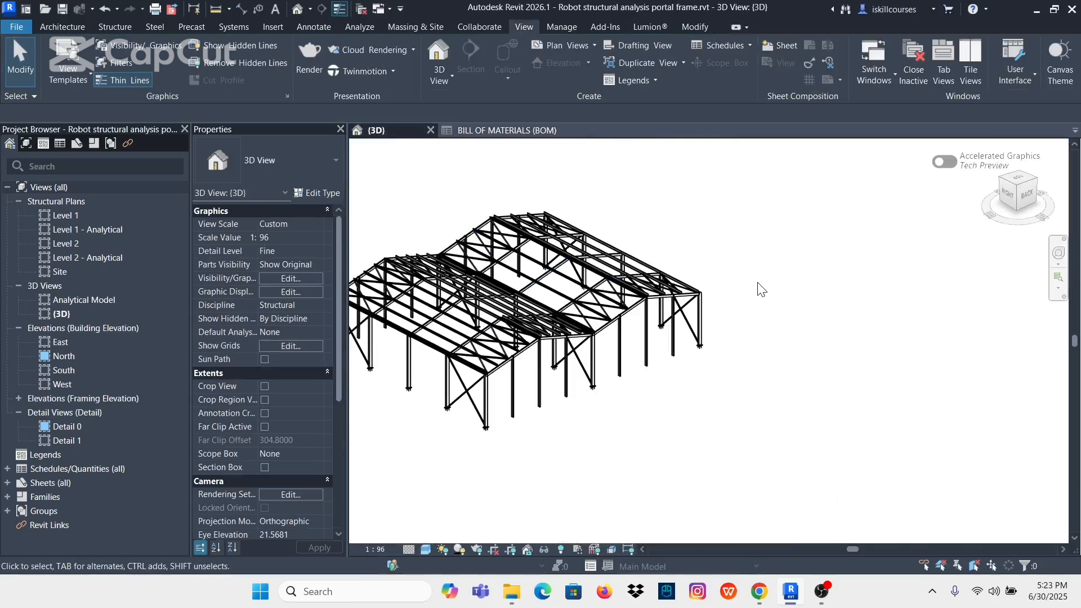
scroll(743, 239, "up", 2)
key("u")
key("n")
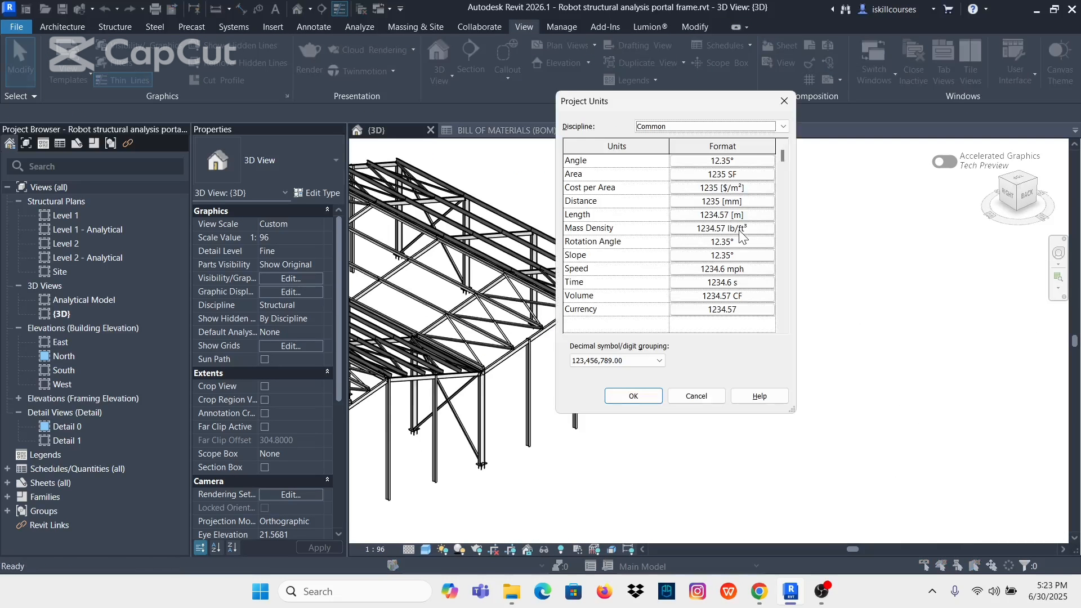
left_click(783, 125)
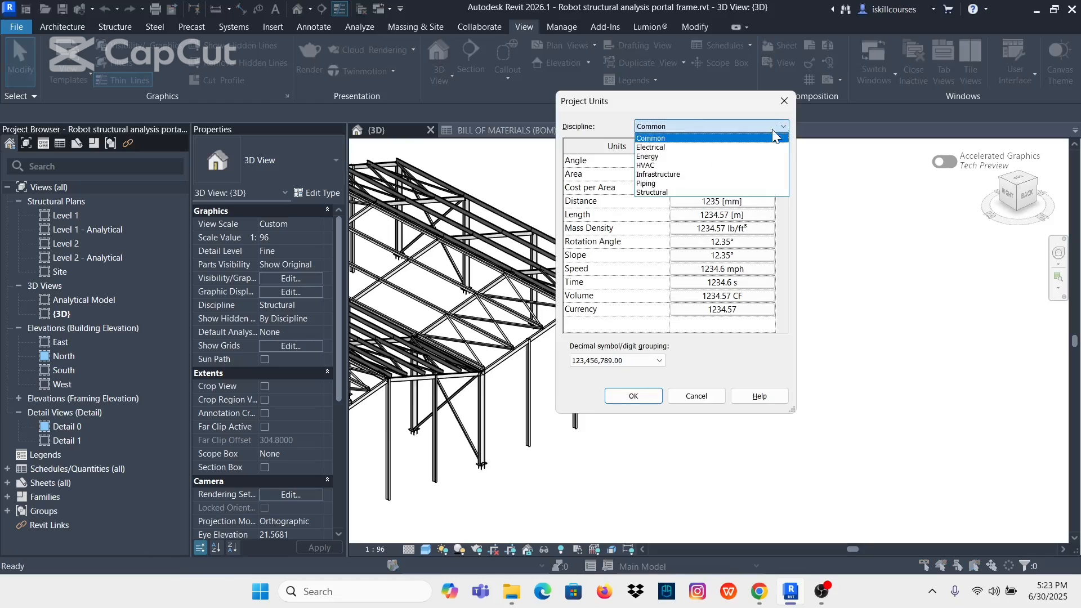
left_click(650, 192)
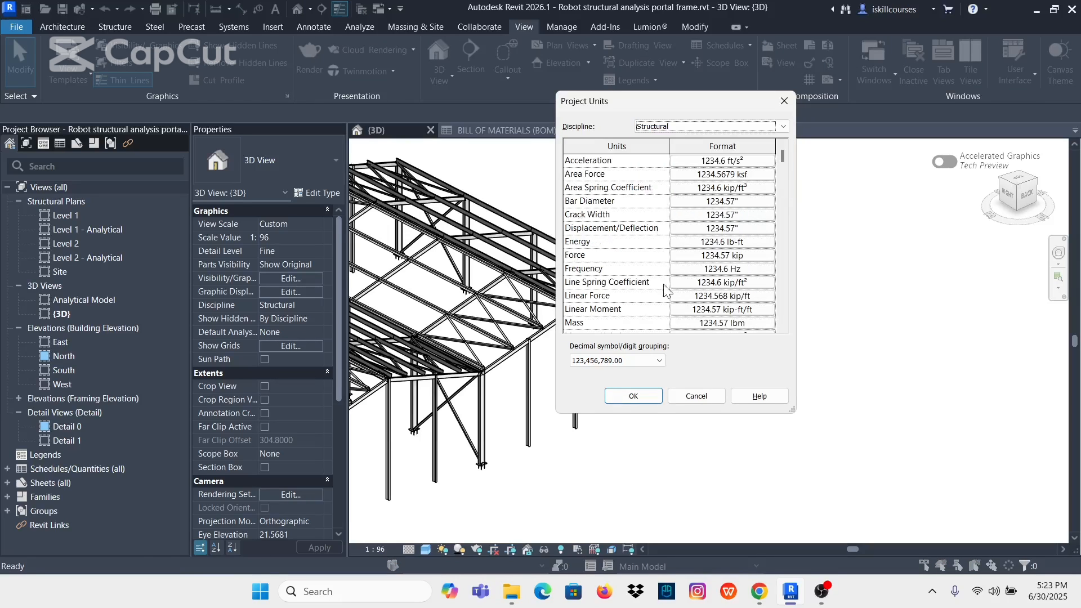
scroll(597, 282, "down", 2)
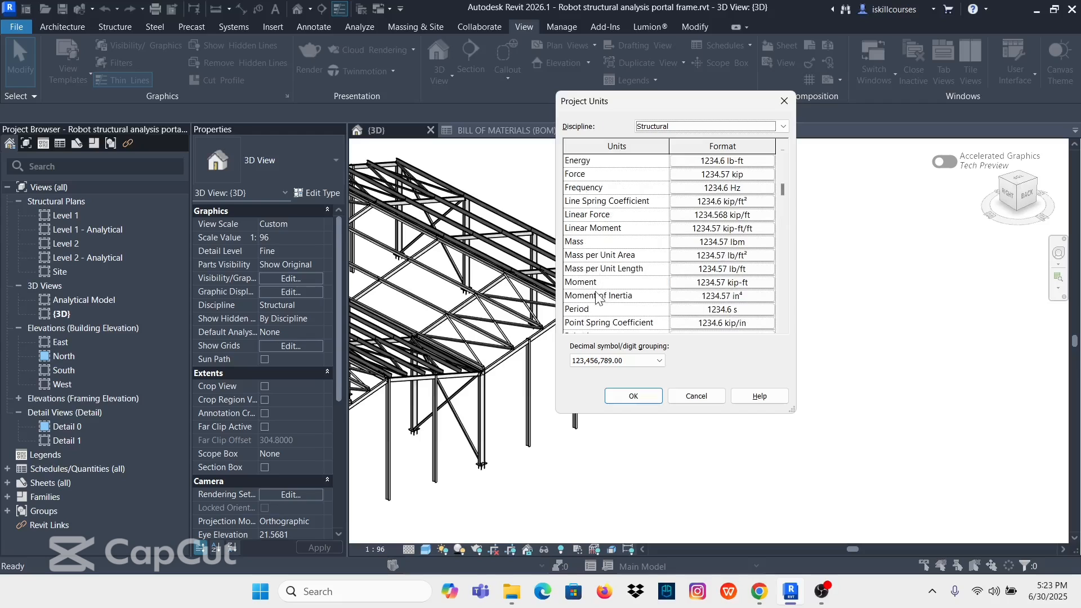
scroll(605, 273, "up", 2)
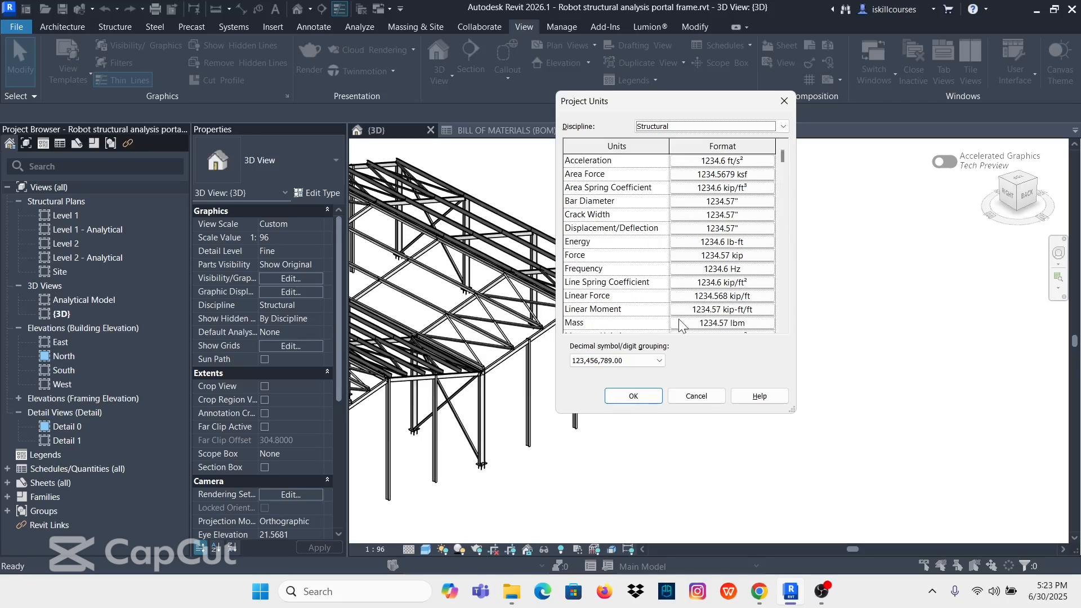
left_click(722, 324)
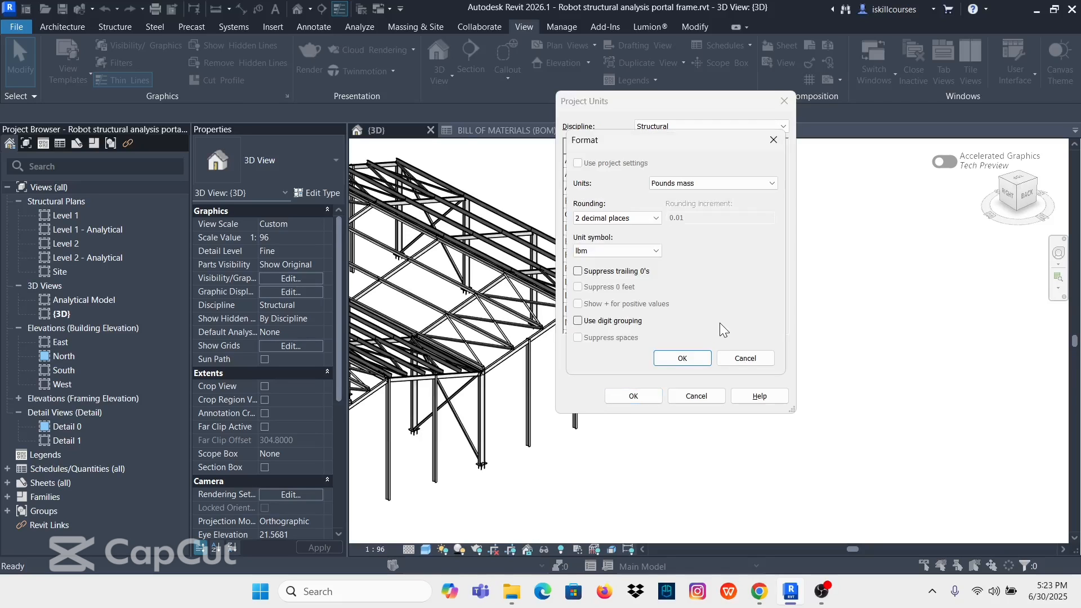
left_click(771, 183)
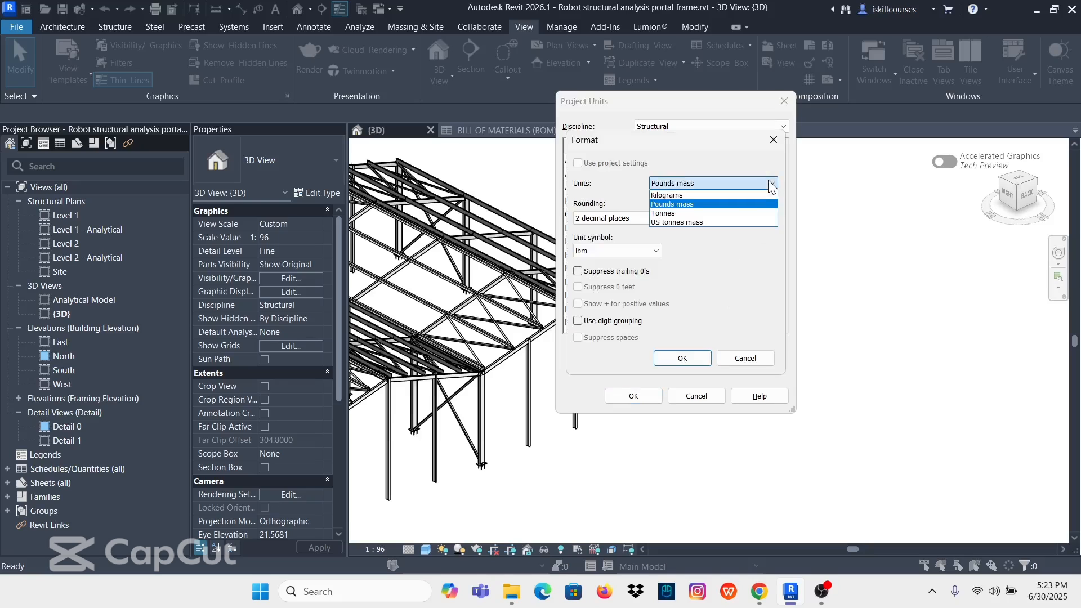
left_click(671, 212)
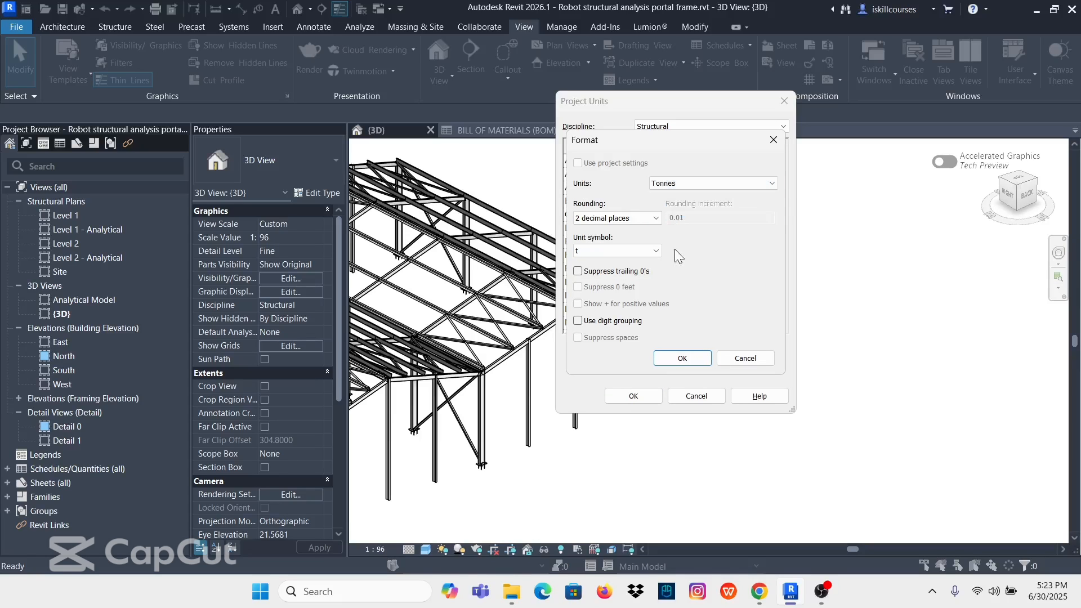
- Set the Mass unit symbol to None, apply the project units, and check the member rows in the Bill of Materials schedule
left_click(654, 251)
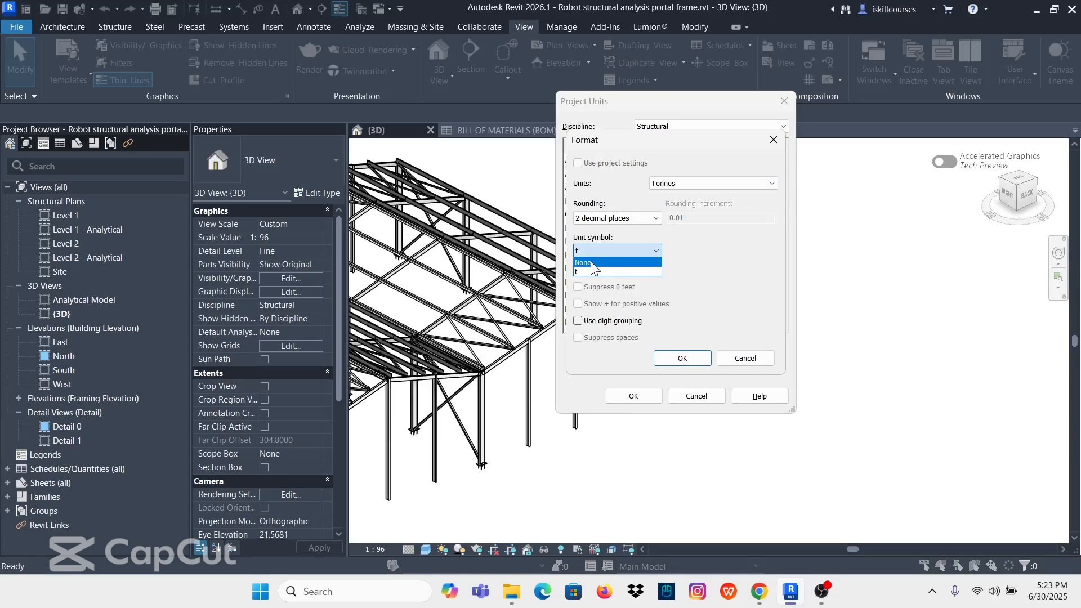
left_click(612, 262)
left_click(656, 217)
left_click(655, 217)
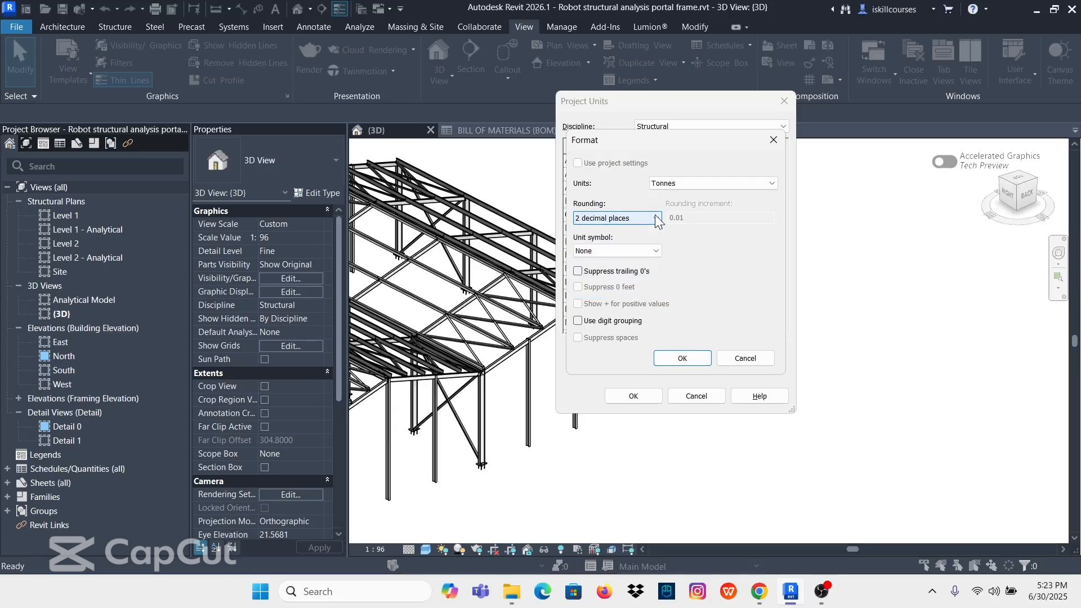
left_click(682, 357)
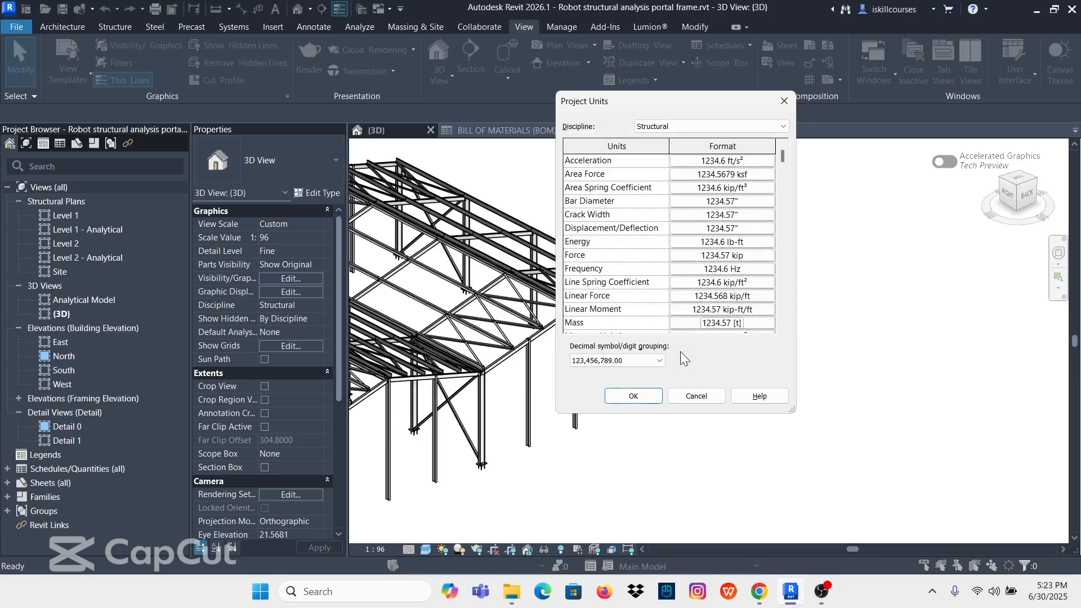
left_click(634, 396)
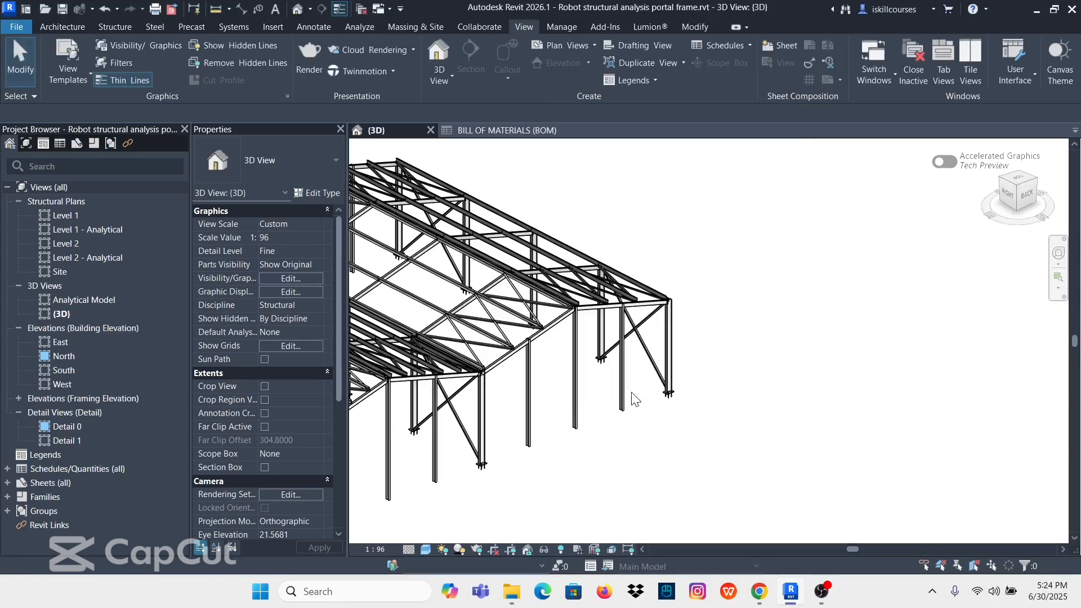
left_click(503, 130)
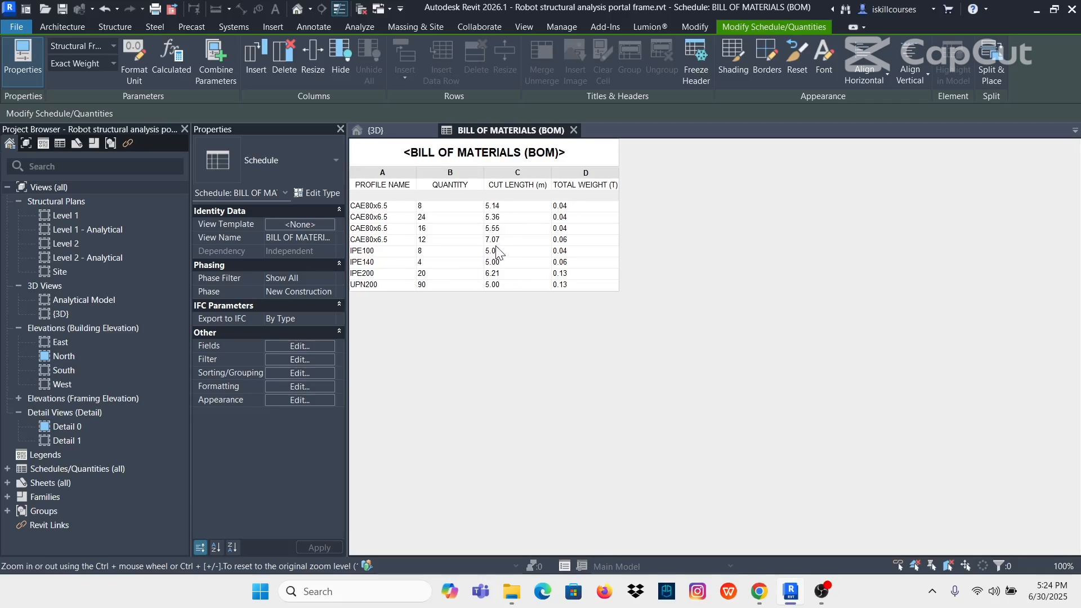
left_click(375, 239)
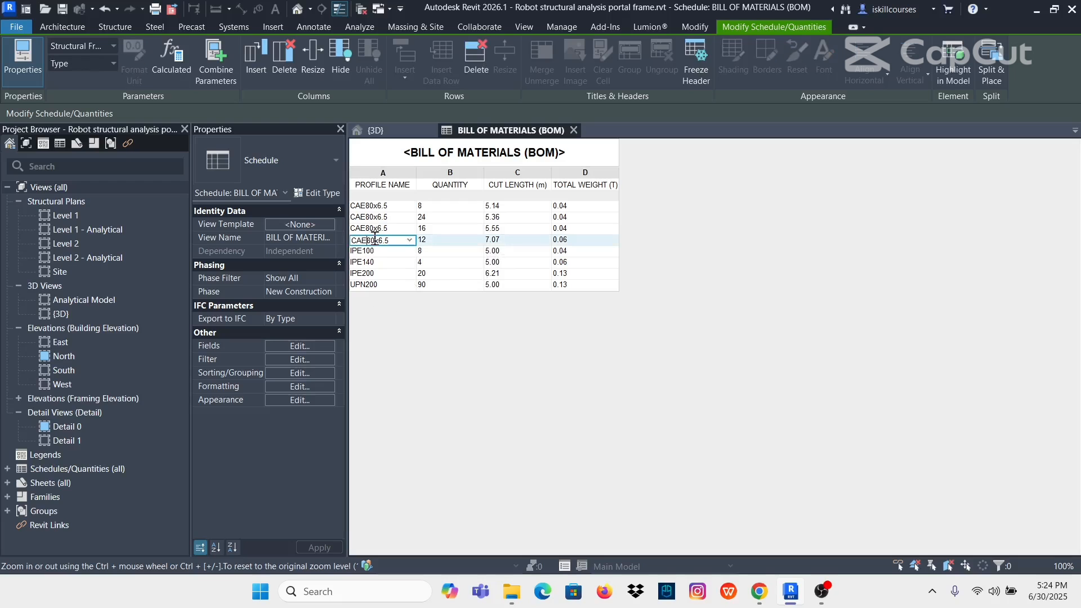
- Inspect the exact weight and cut length of a CAE80x6.5 wall brace in the 3D model, and return to the Bill of Materials schedule
left_click(374, 130)
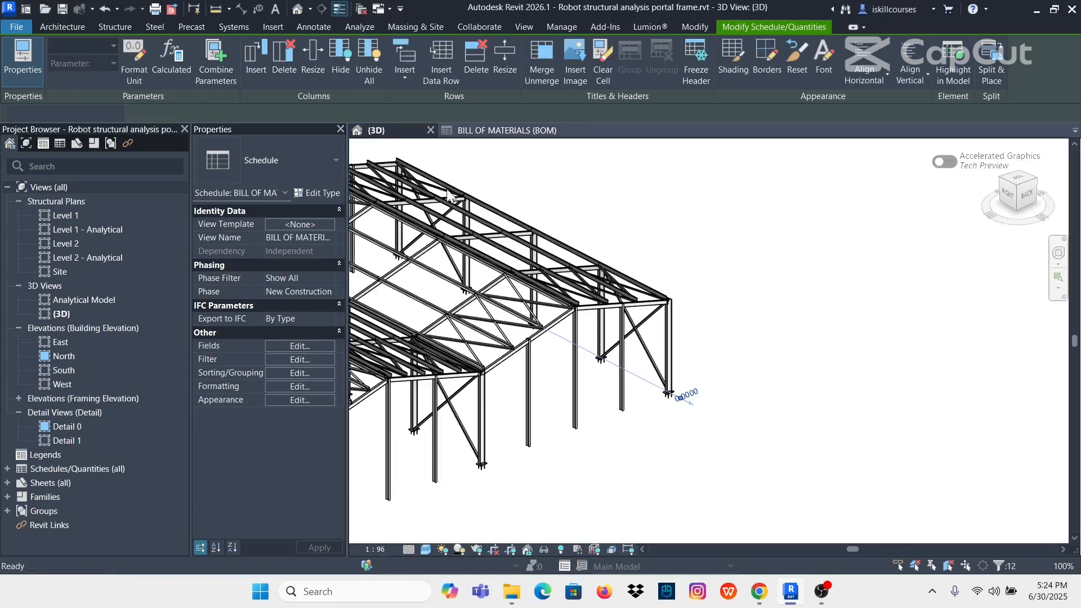
scroll(531, 403, "up", 5)
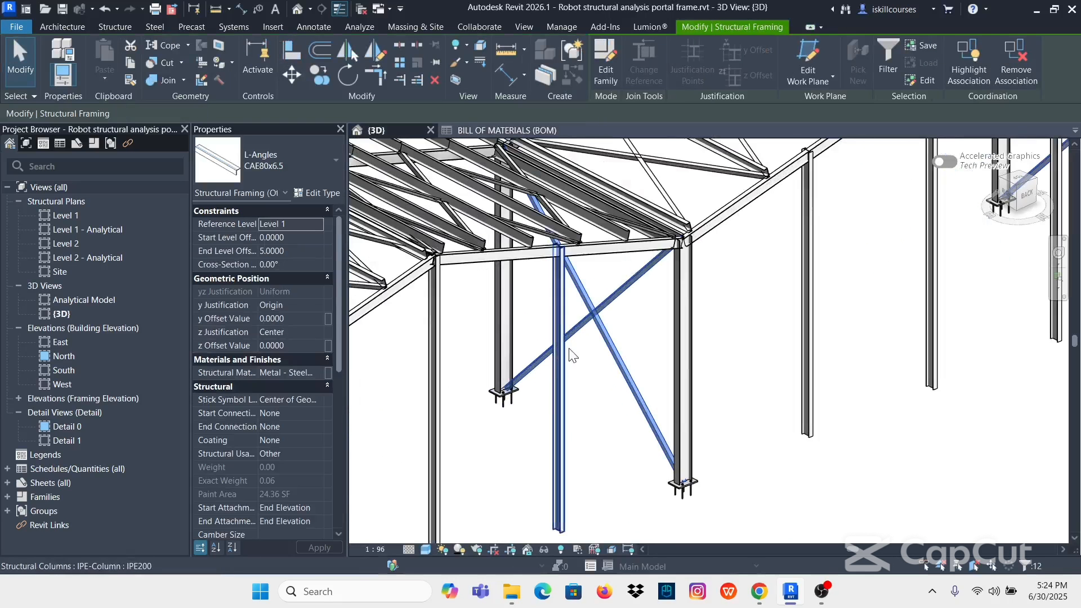
left_click(656, 314)
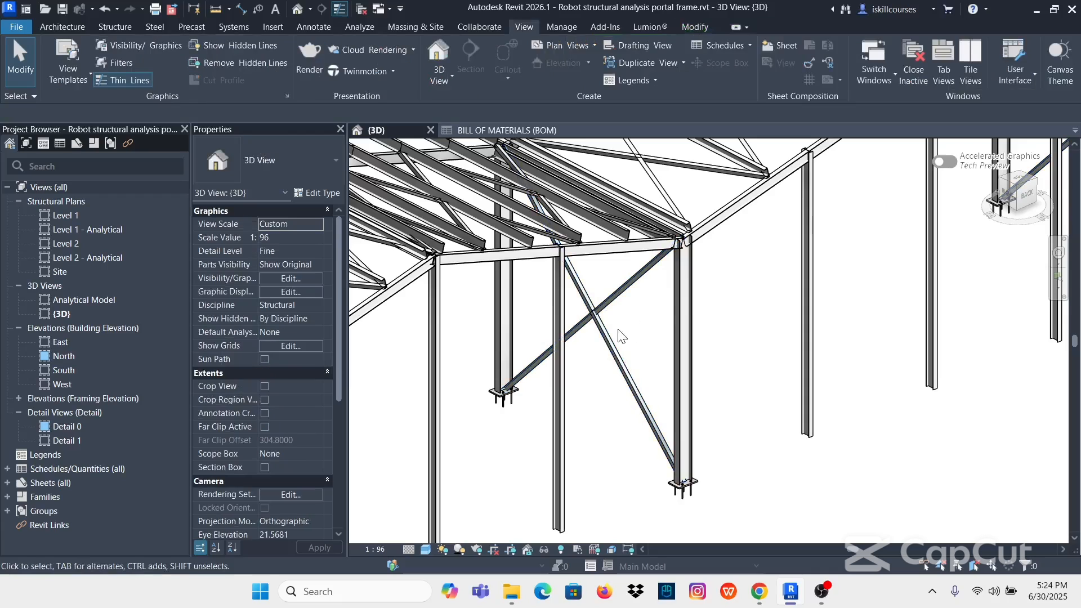
left_click(622, 338)
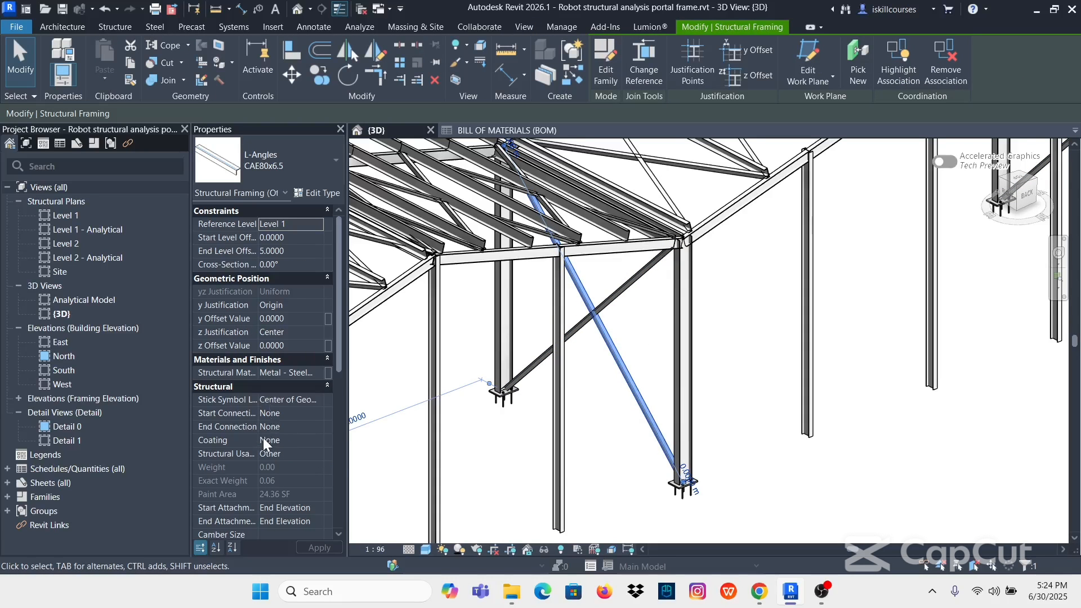
scroll(264, 444, "down", 1)
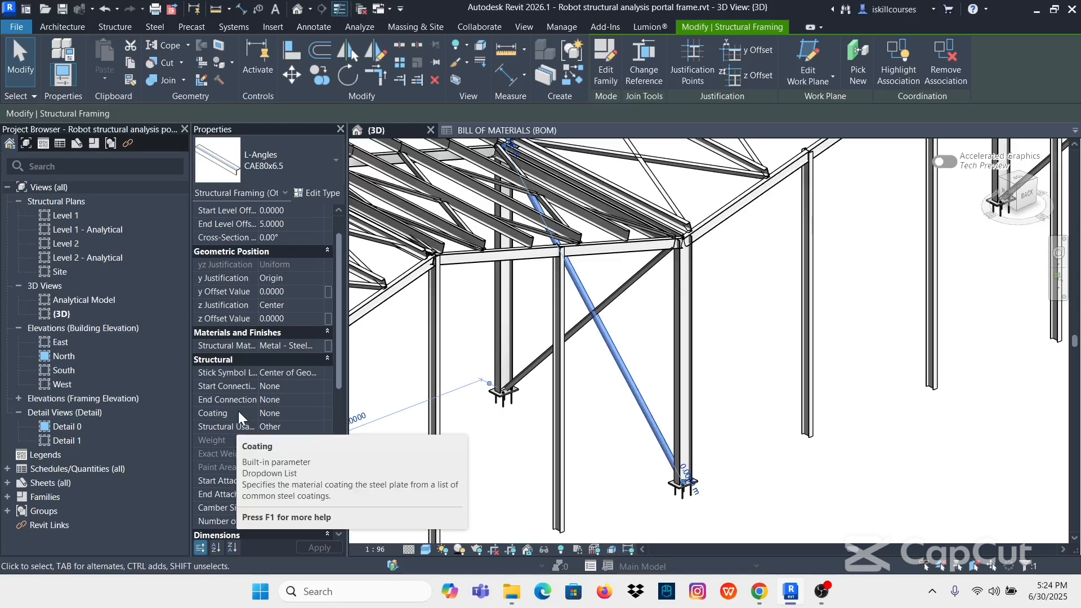
scroll(237, 289, "up", 1)
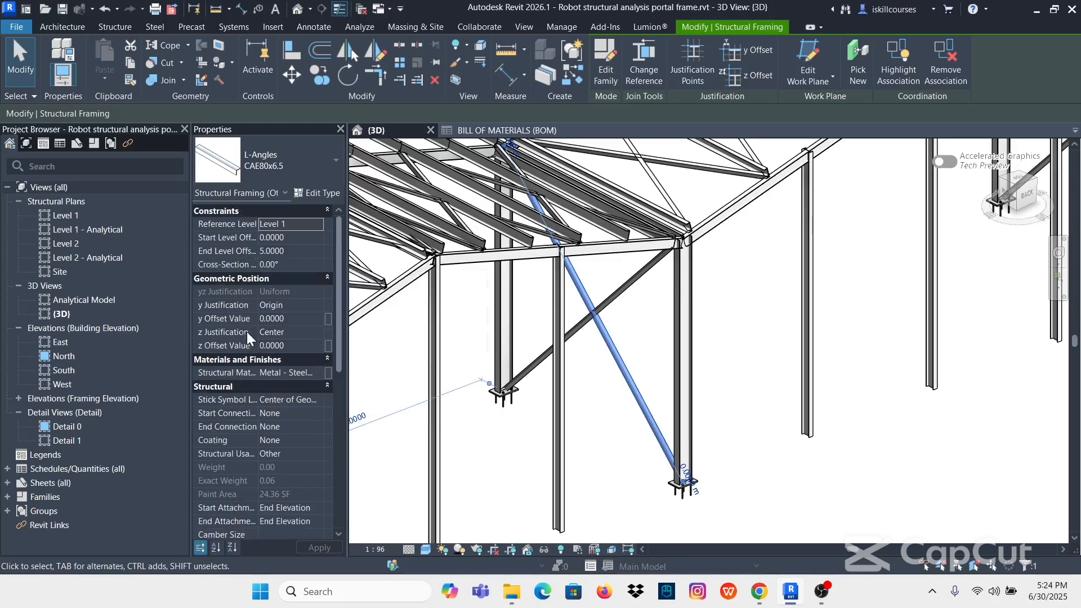
scroll(283, 461, "down", 3)
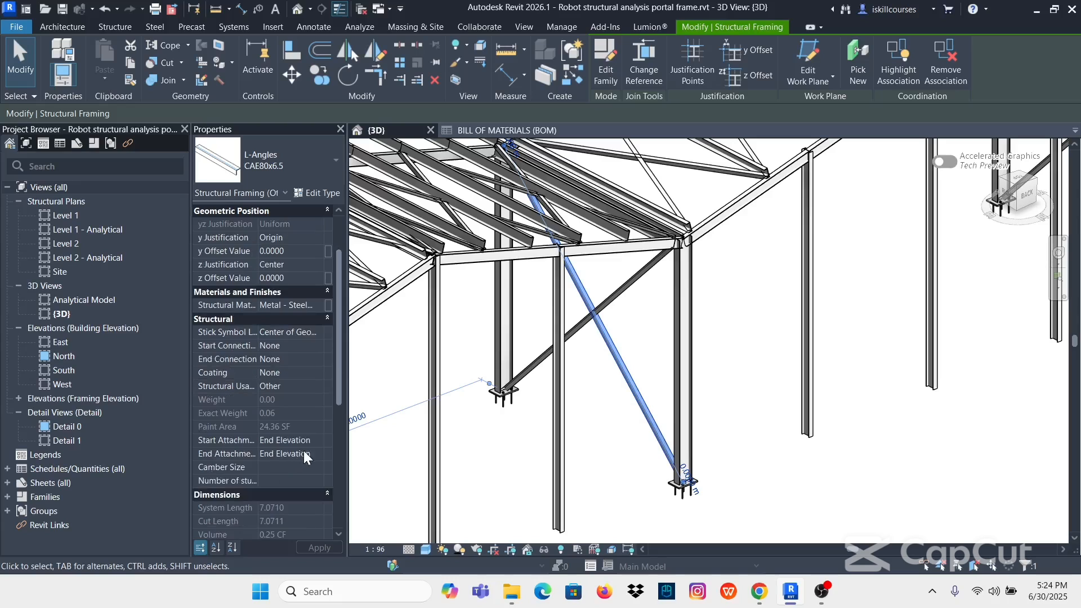
scroll(267, 387, "down", 3)
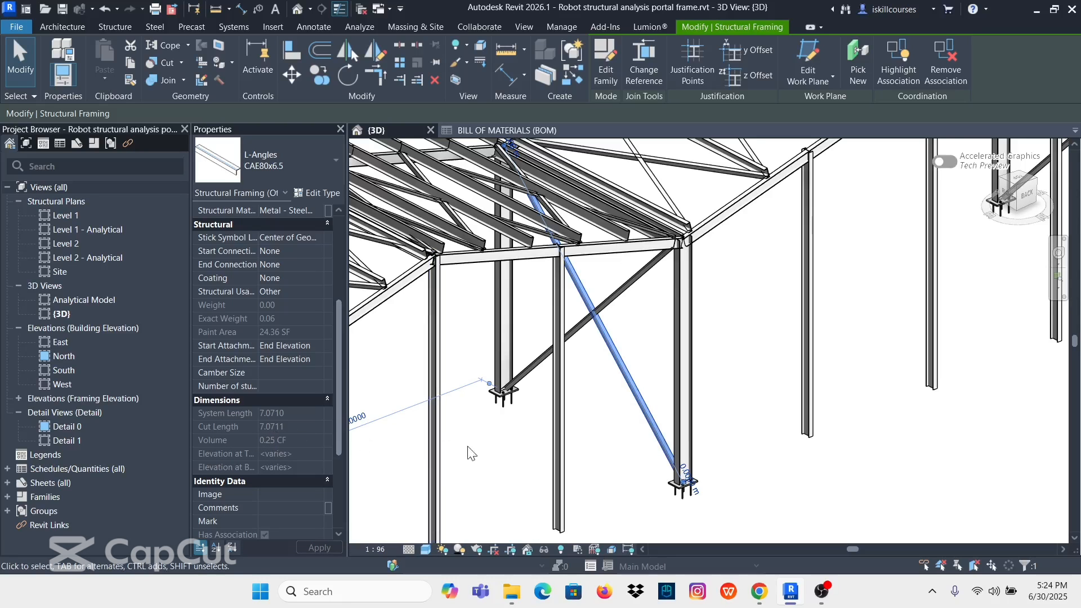
scroll(561, 275, "down", 5)
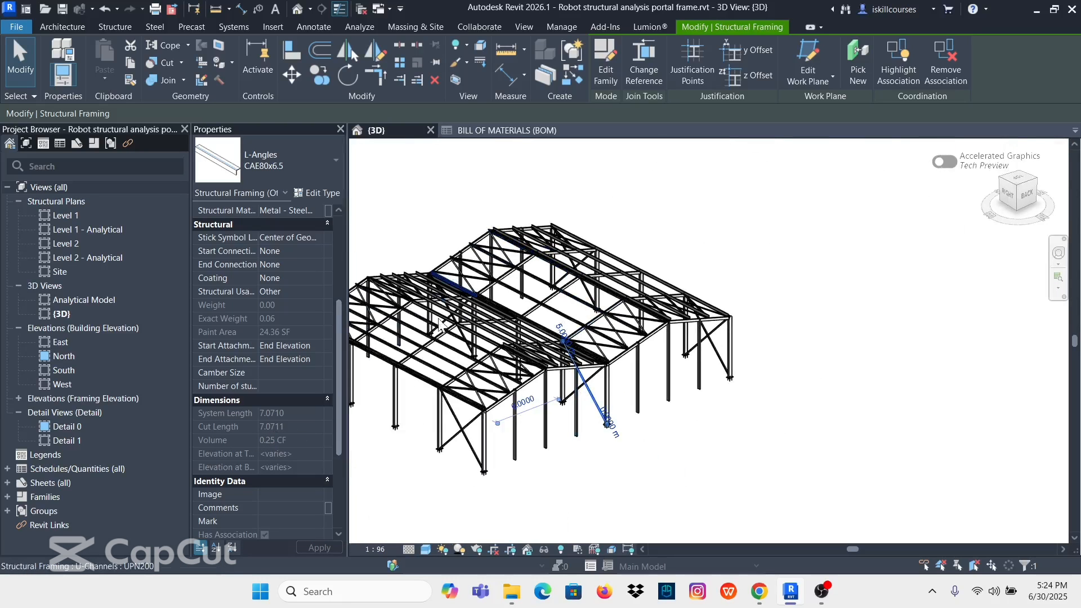
left_click(493, 132)
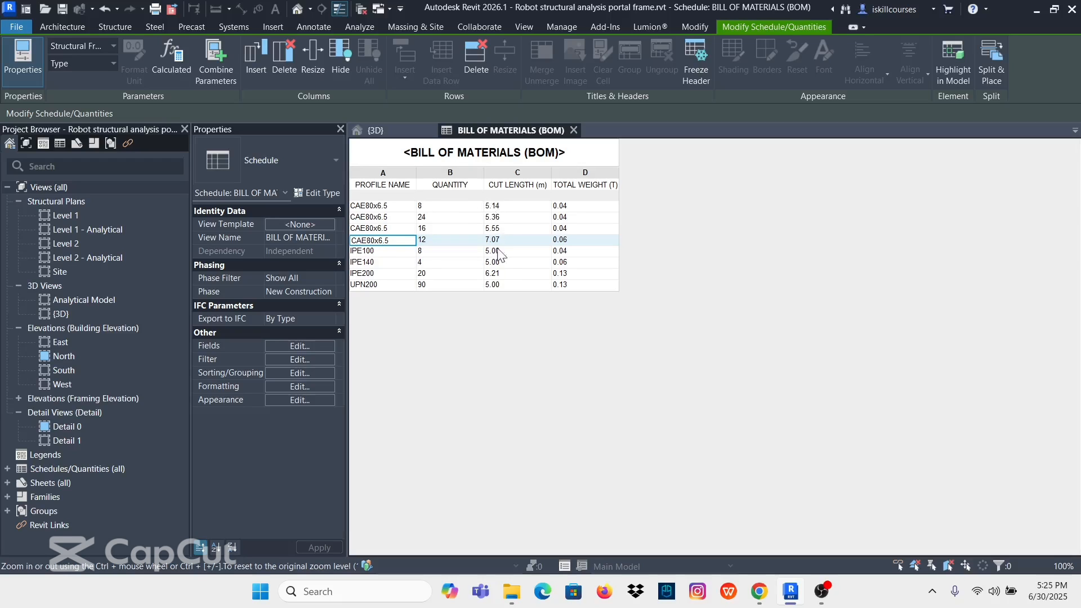
- Compare the schedule's quantity and weight entries with the exact weight of a single UPN200 purlin in the 3D model
left_click(424, 208)
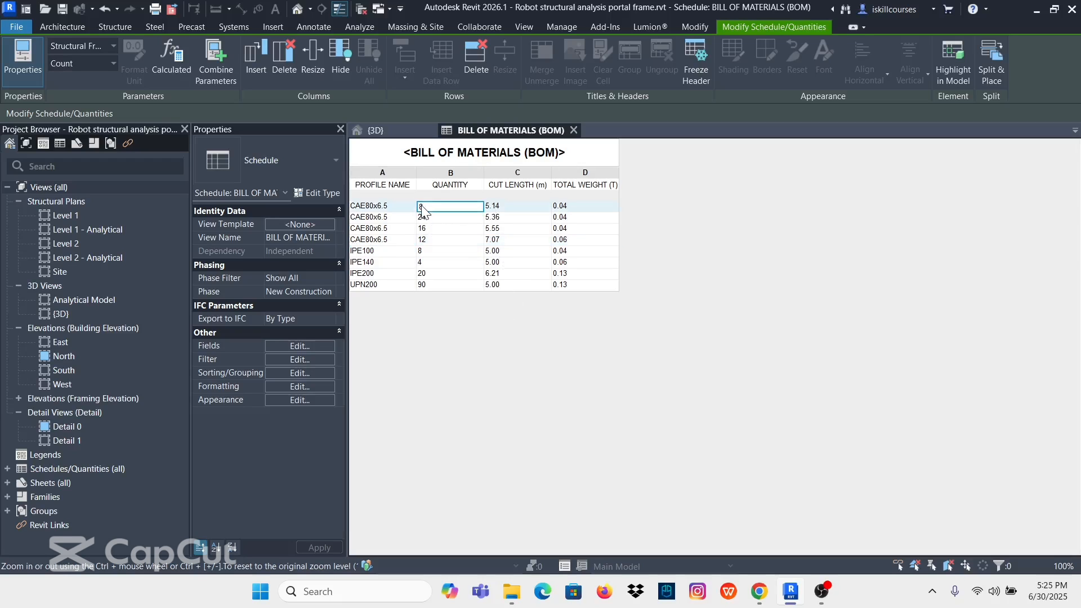
left_click(578, 206)
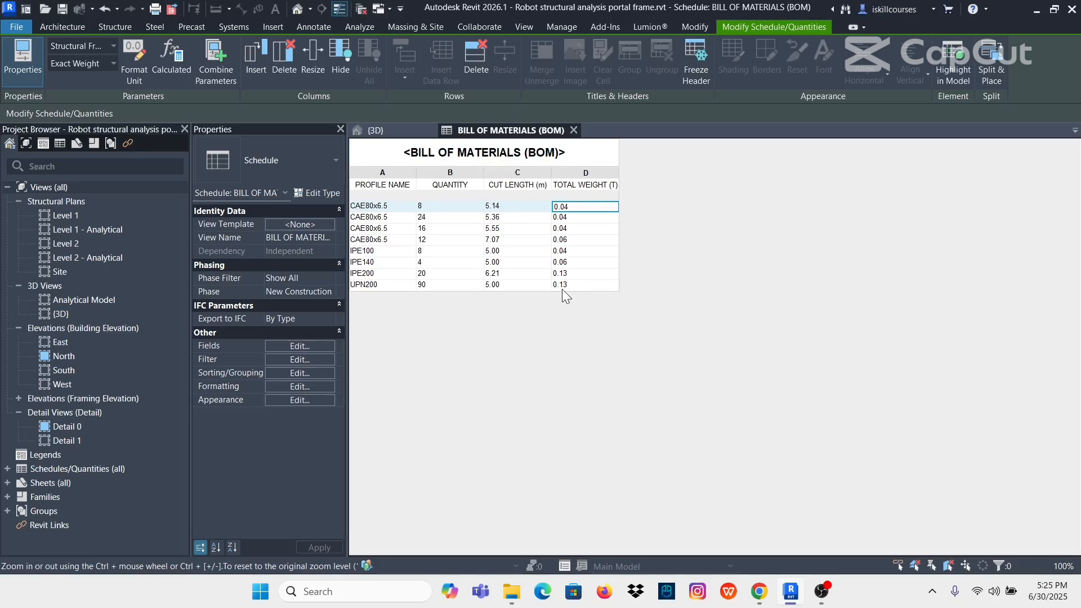
left_click(375, 285)
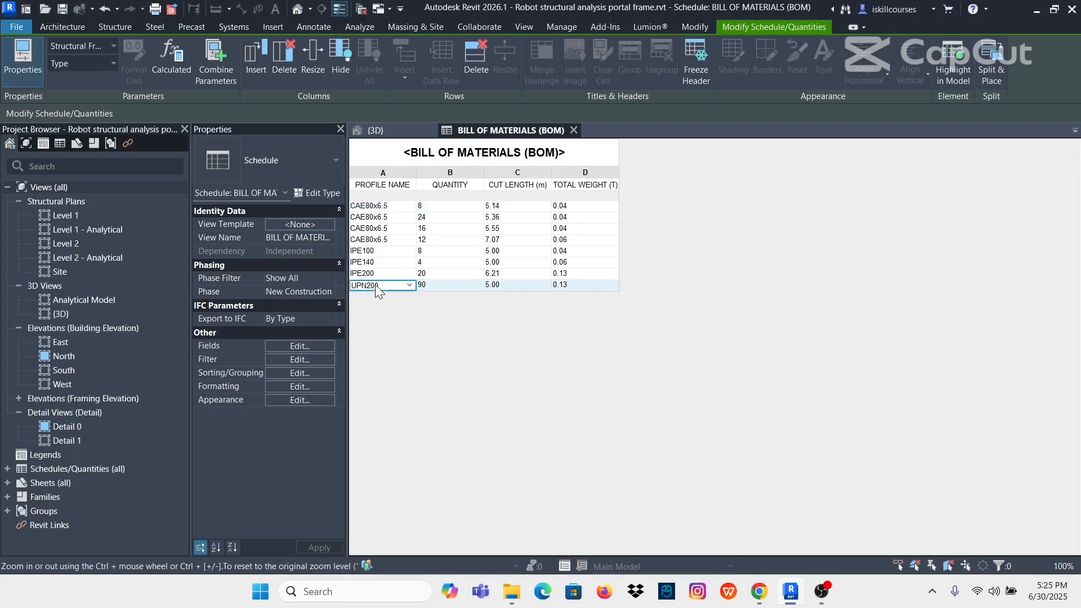
left_click(371, 132)
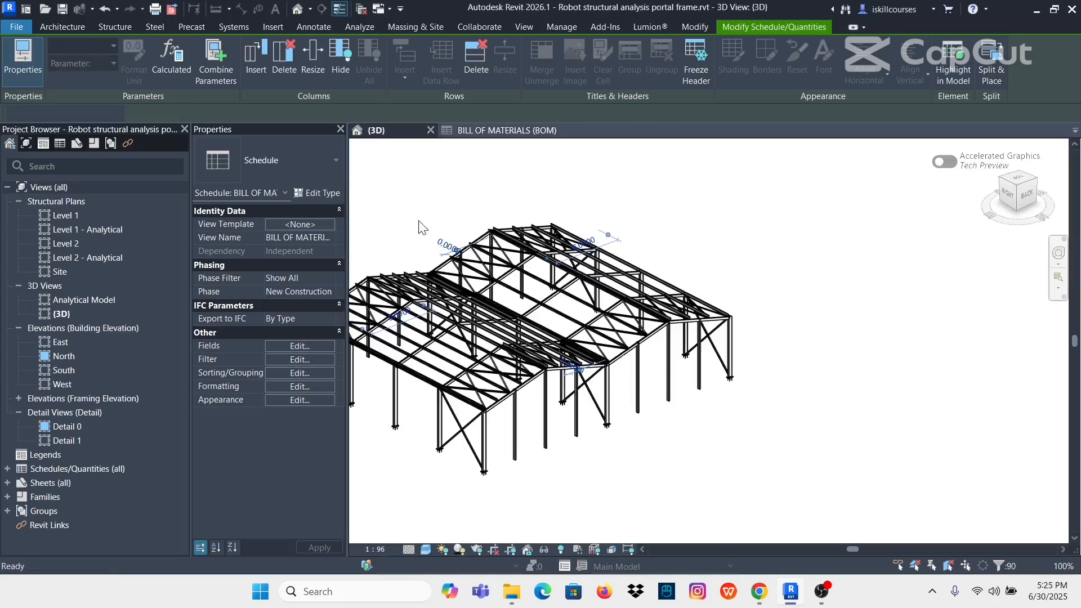
scroll(393, 384, "up", 5)
scroll(749, 366, "down", 5)
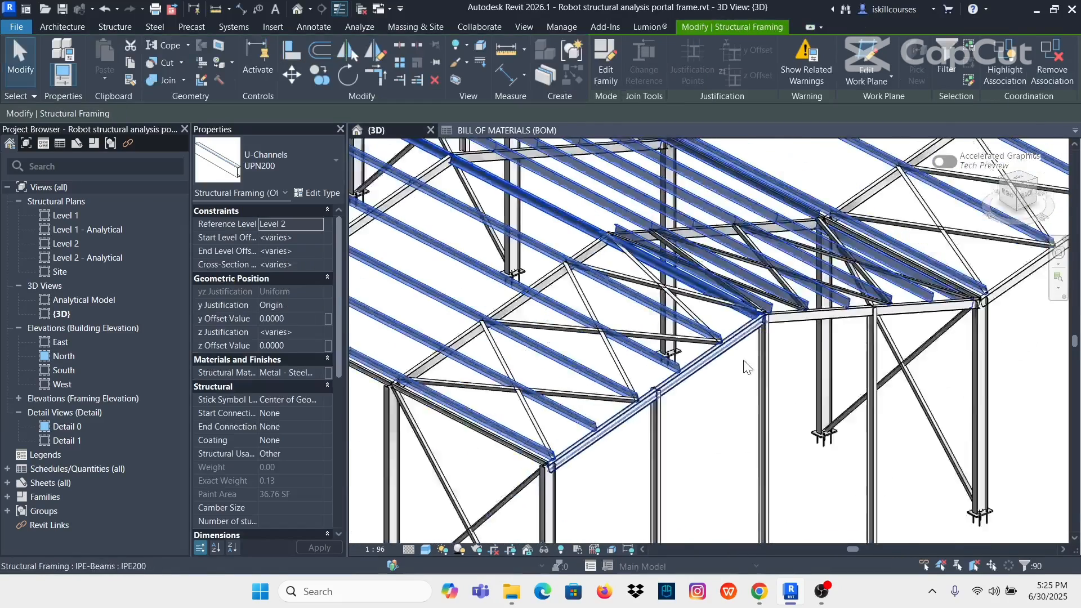
scroll(543, 309, "up", 8)
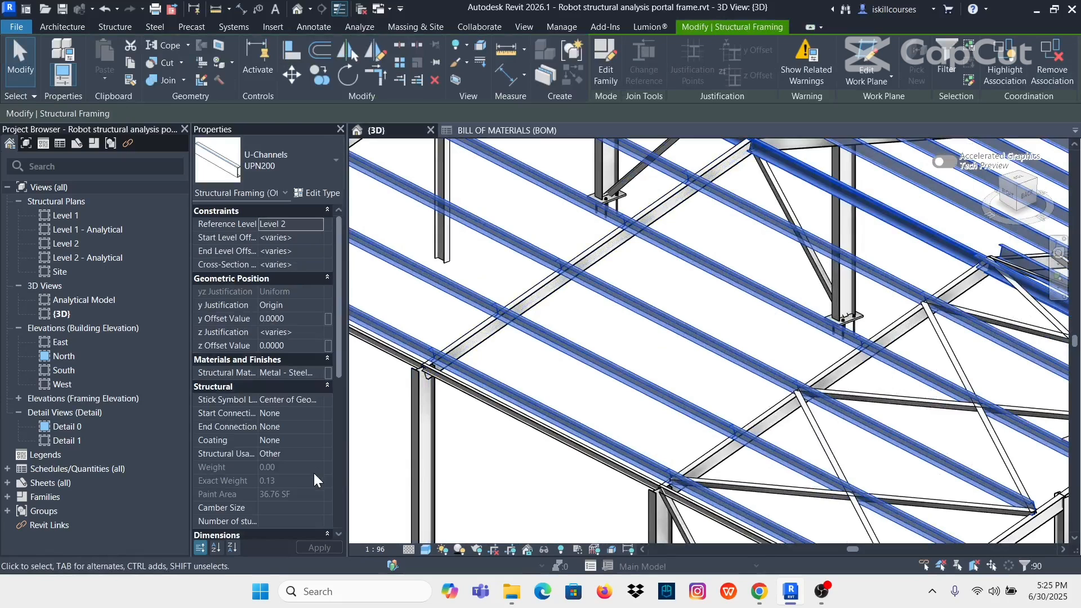
scroll(581, 386, "down", 1)
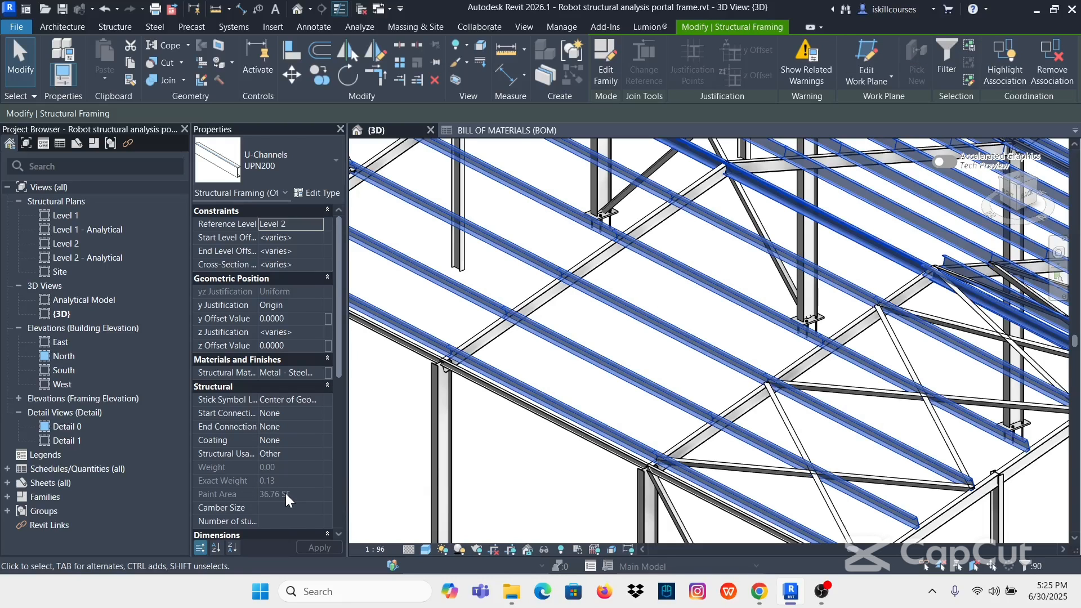
left_click(574, 358)
left_click(583, 381)
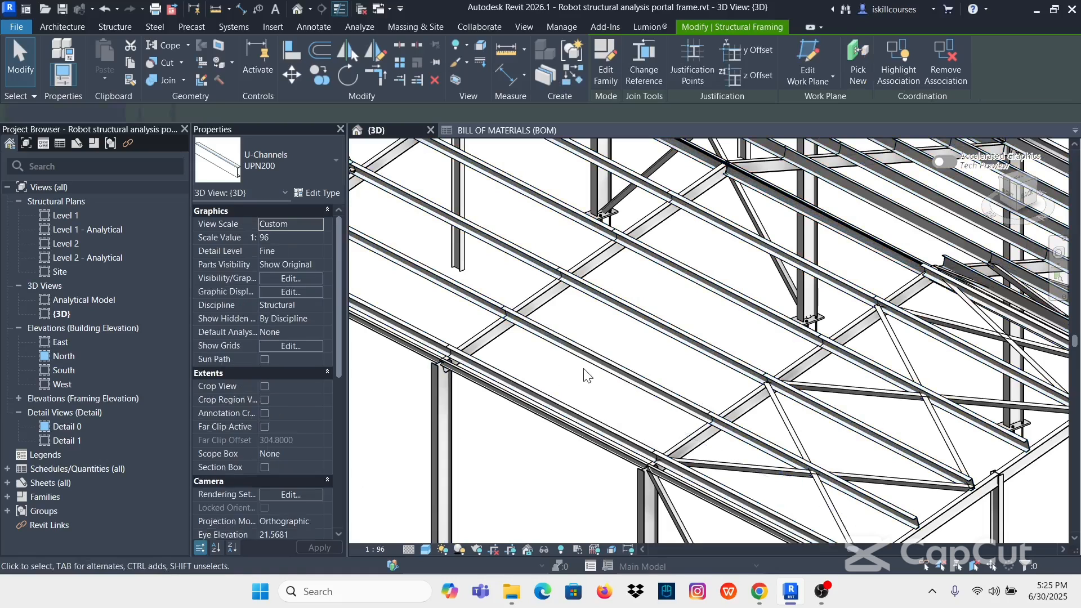
left_click(585, 363)
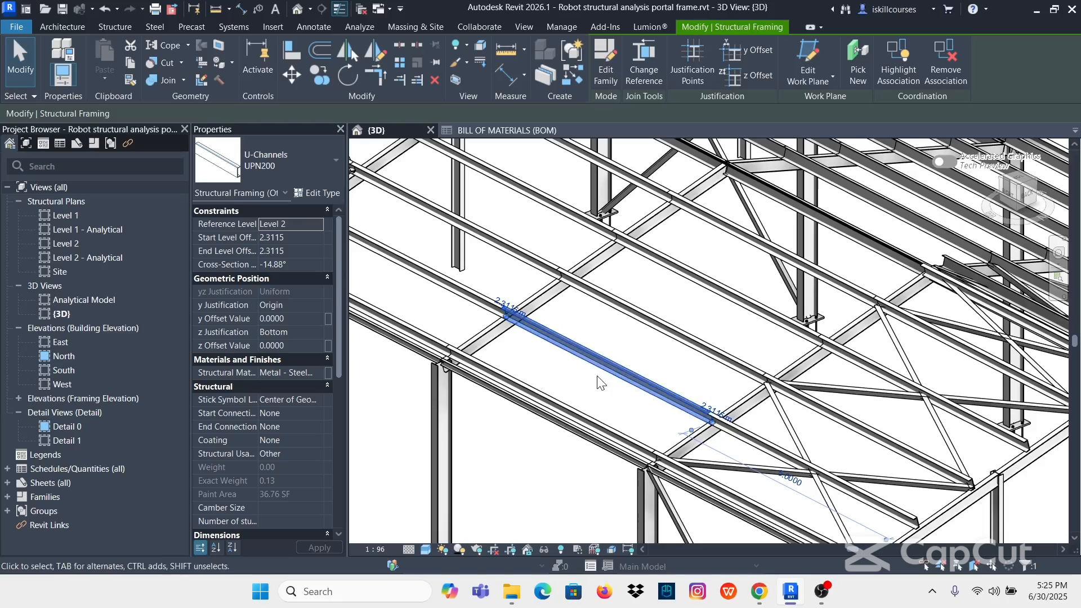
scroll(461, 361, "down", 3)
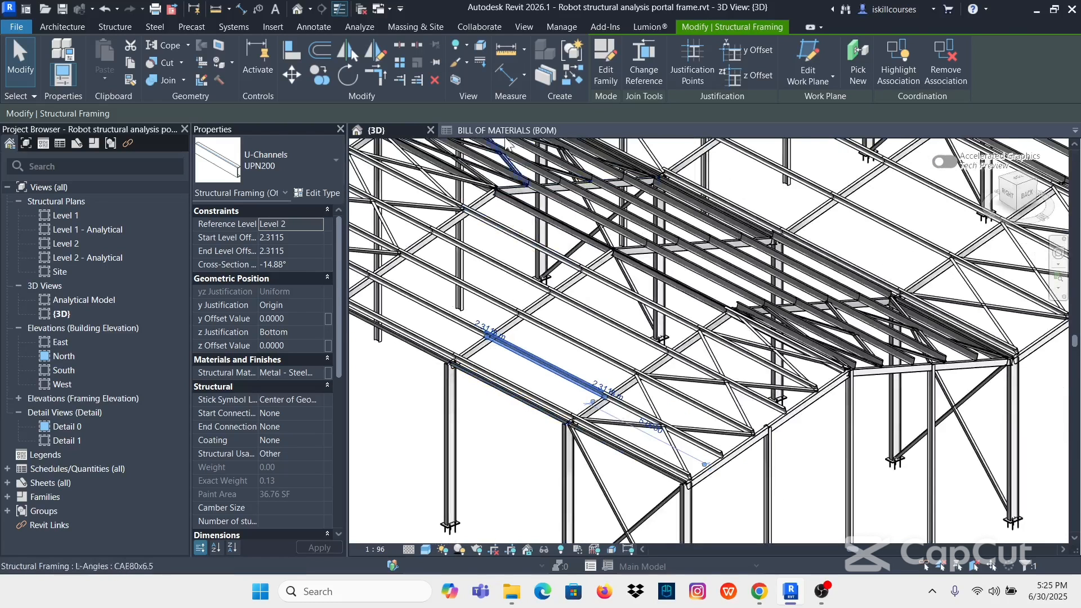
- In the Bill of Materials schedule's formatting, set the Exact Weight field to Calculate totals and apply it
left_click(502, 131)
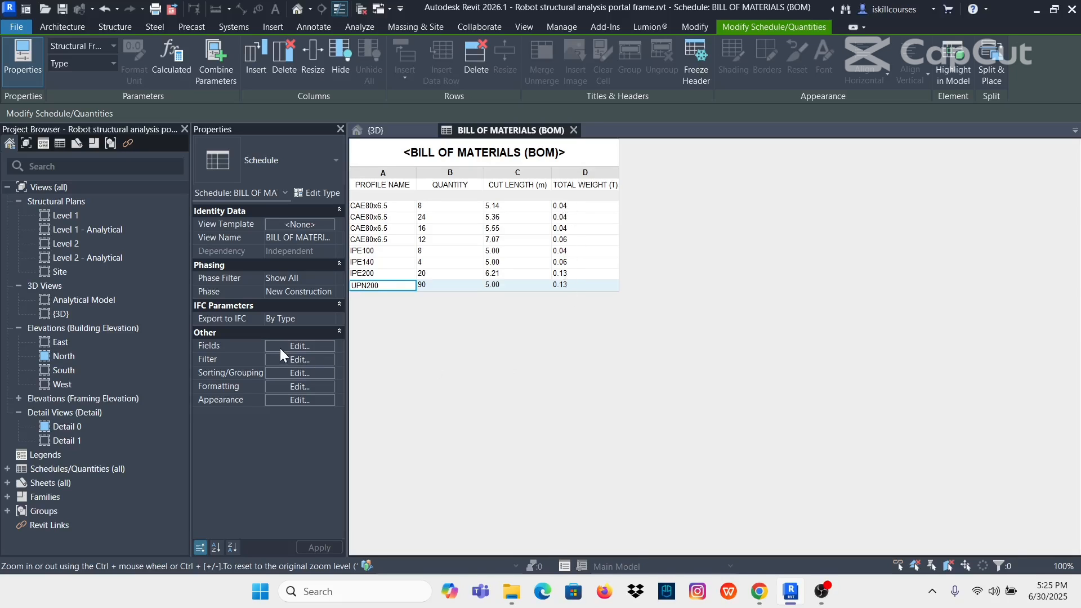
left_click(295, 345)
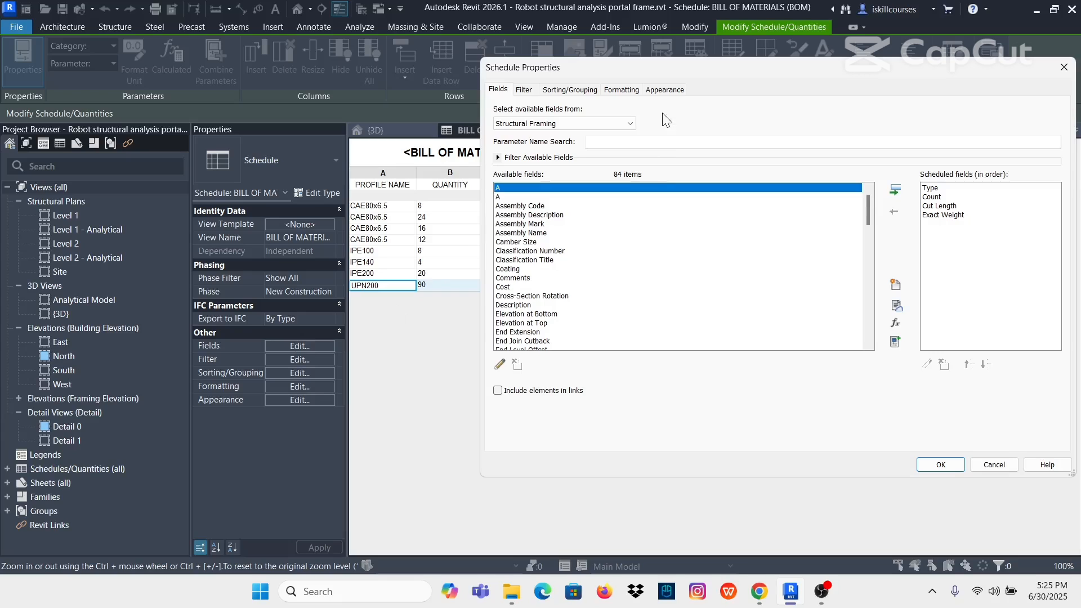
left_click(621, 92)
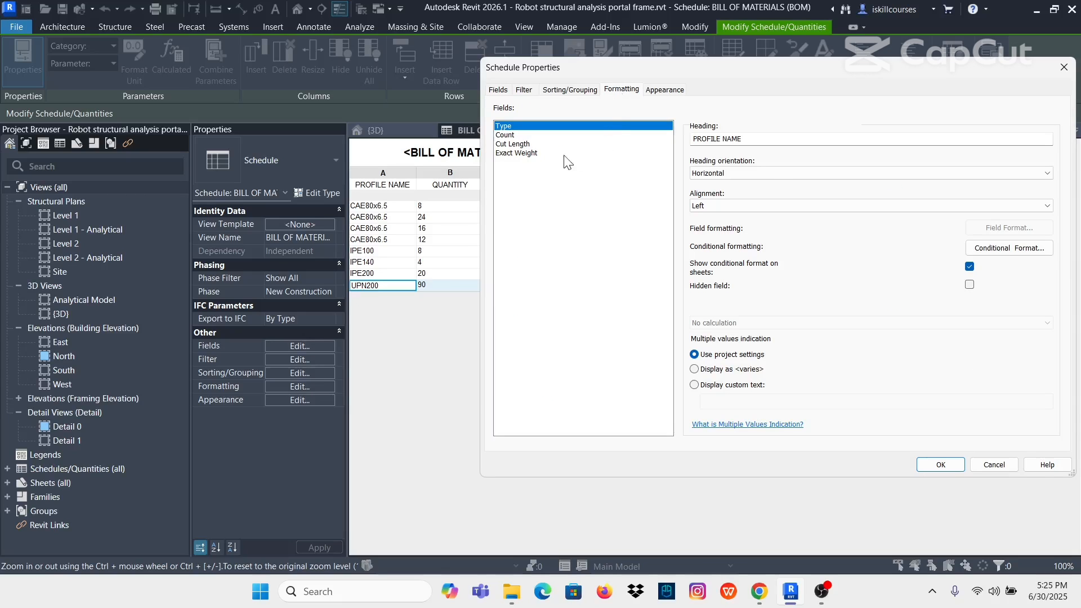
left_click(518, 153)
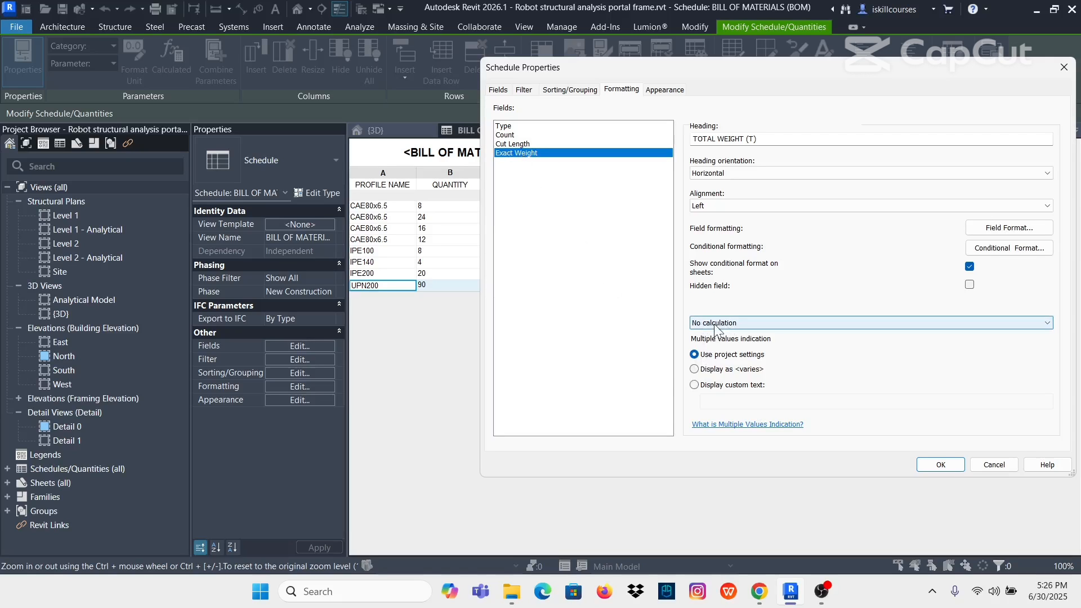
left_click(1045, 326)
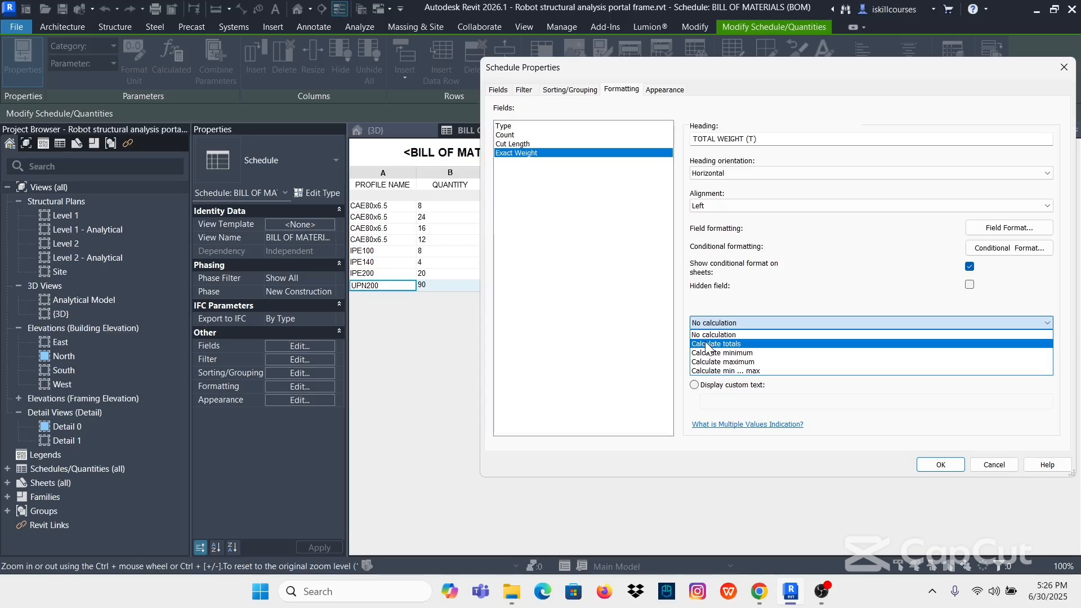
left_click(767, 344)
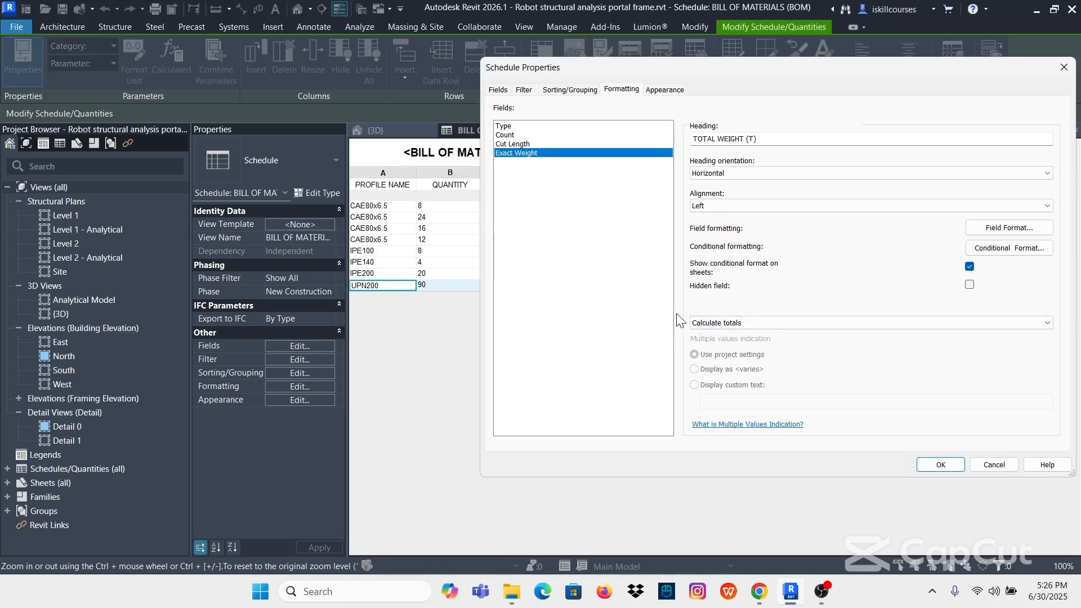
left_click(941, 466)
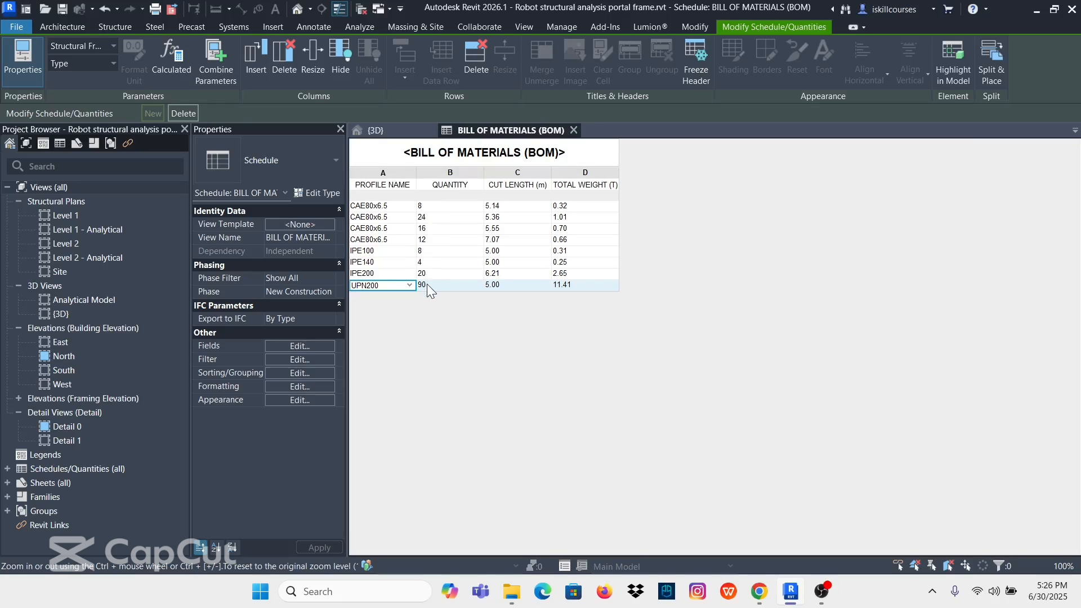
- Check the exact weight of one UPN200 purlin in the 3D model against the UPN200 row's total weight in the schedule
left_click(374, 130)
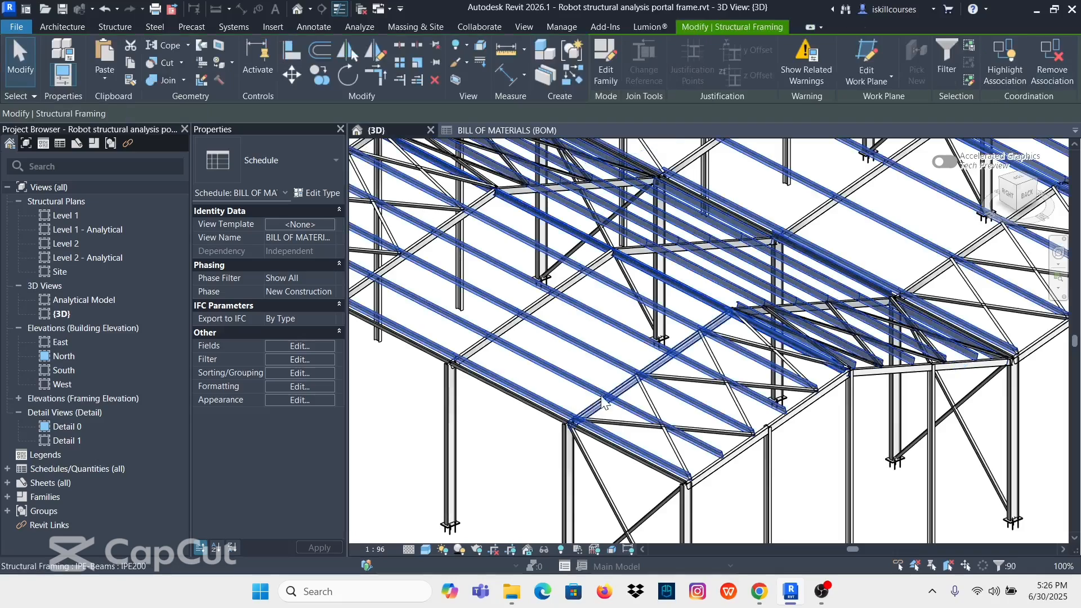
scroll(620, 316, "down", 4)
scroll(499, 316, "up", 6)
scroll(499, 316, "up", 1)
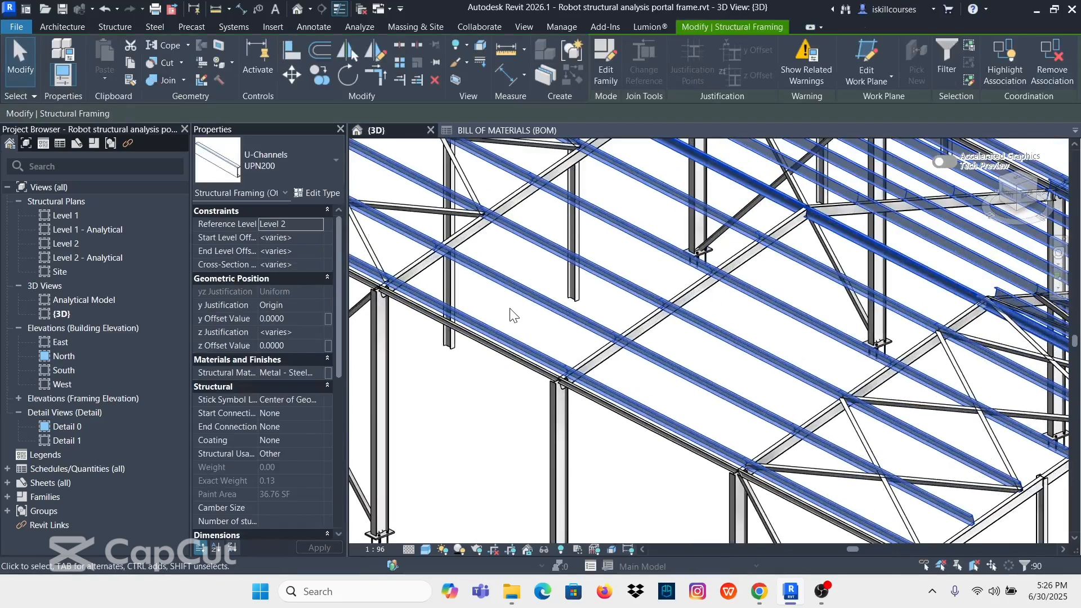
left_click(512, 314)
left_click(517, 292)
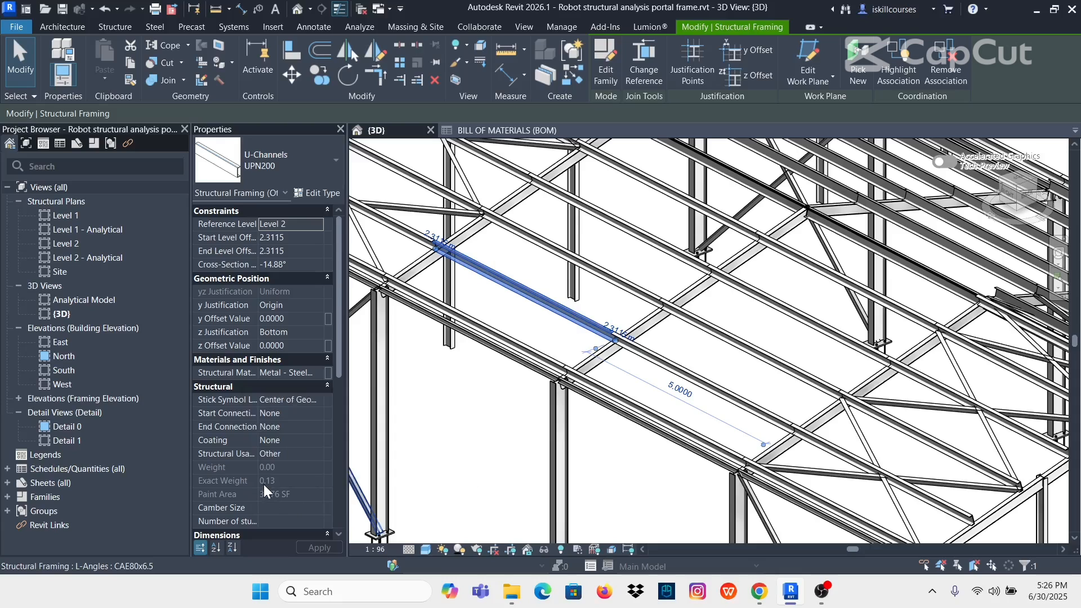
left_click(509, 131)
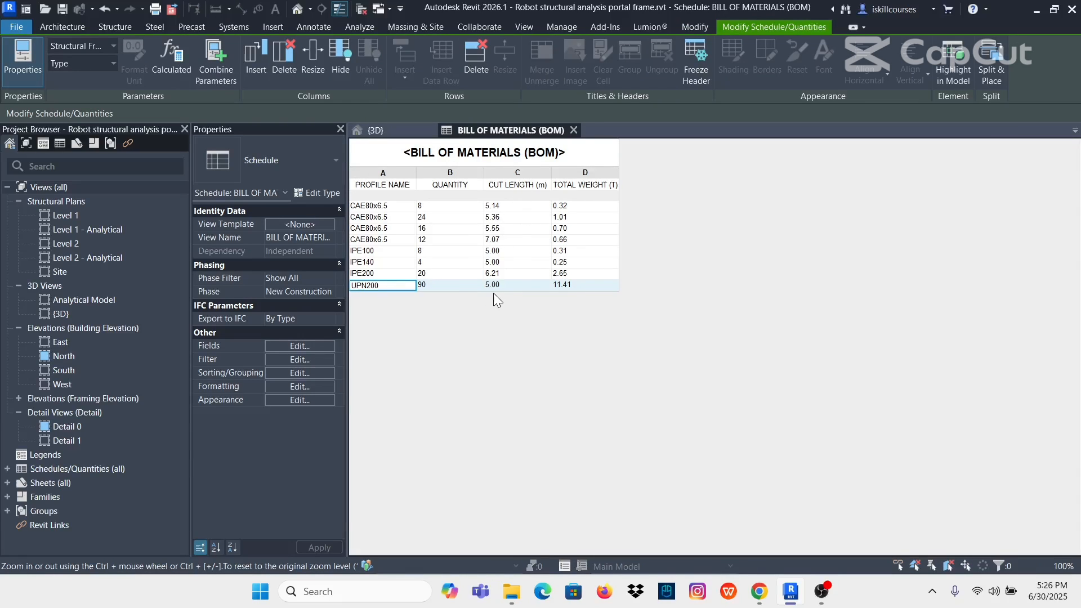
- Check the cut length of a single UPN200 purlin in the 3D model against the UPN200 row in the schedule
left_click(375, 130)
scroll(541, 333, "down", 3)
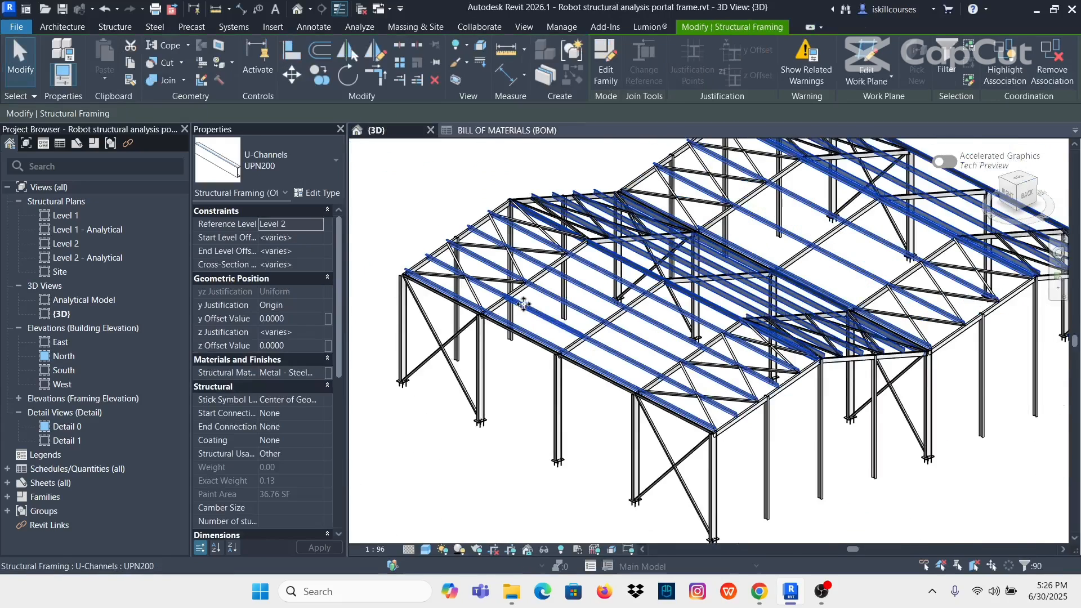
scroll(535, 316, "up", 5)
key("Escape")
left_click(549, 321)
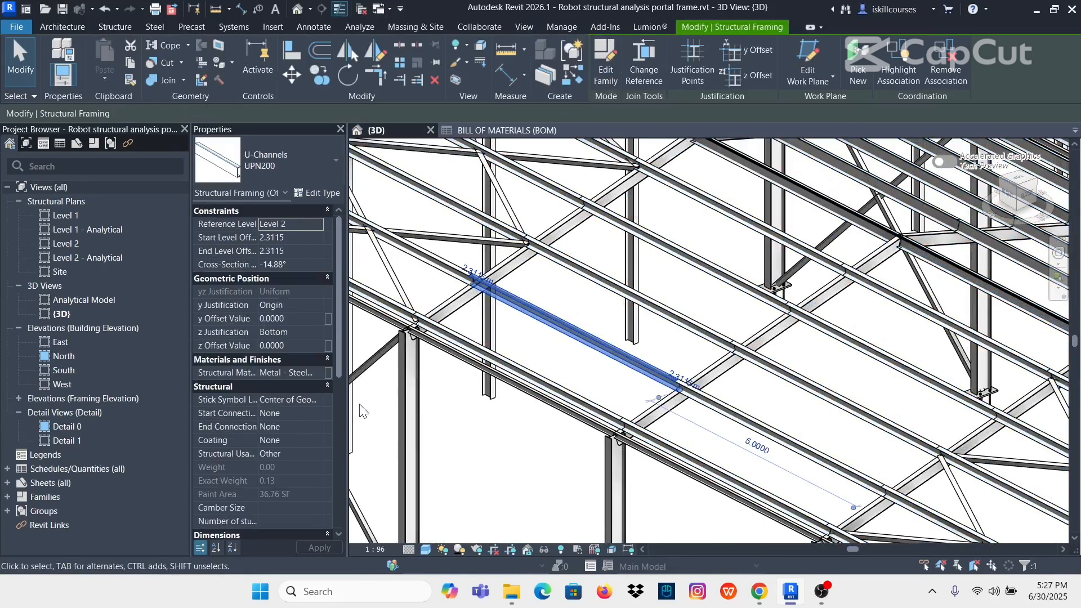
scroll(267, 450, "down", 4)
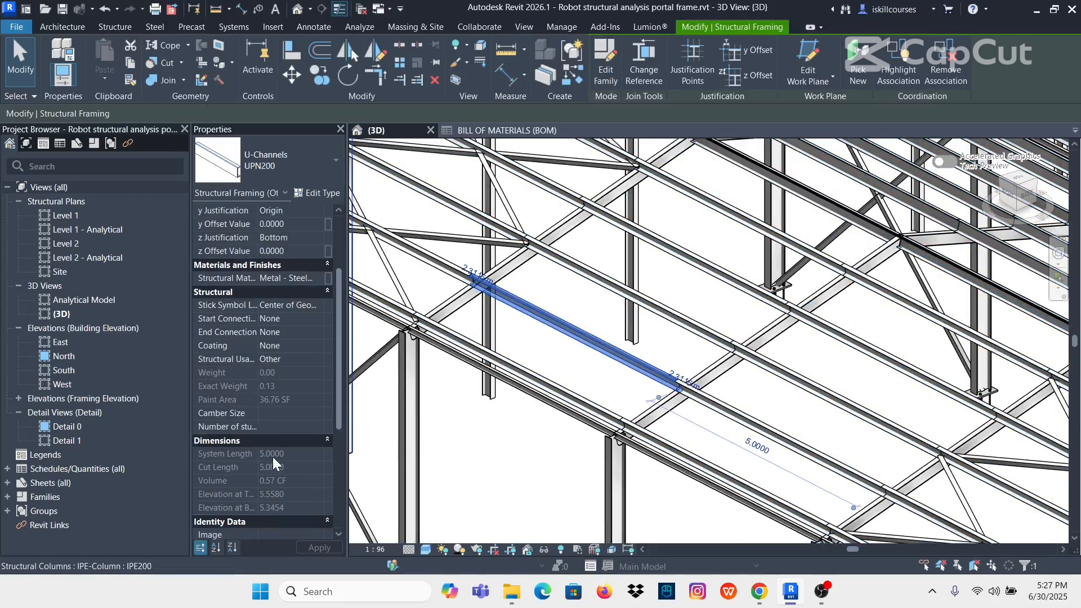
left_click(503, 134)
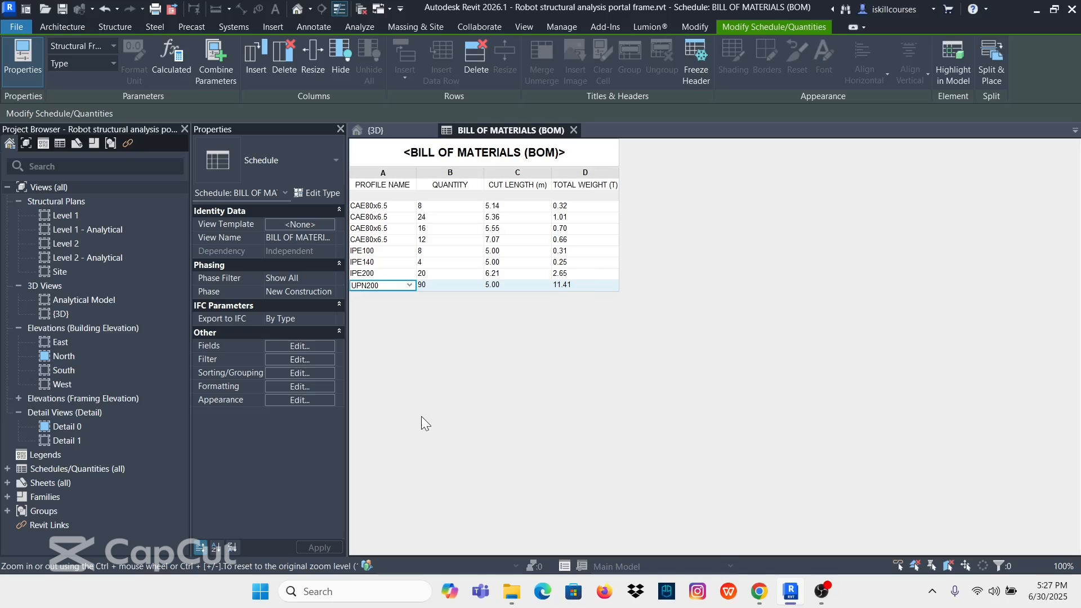
- Add a grand total row to the Bill of Materials schedule, showing Title and totals
left_click(292, 345)
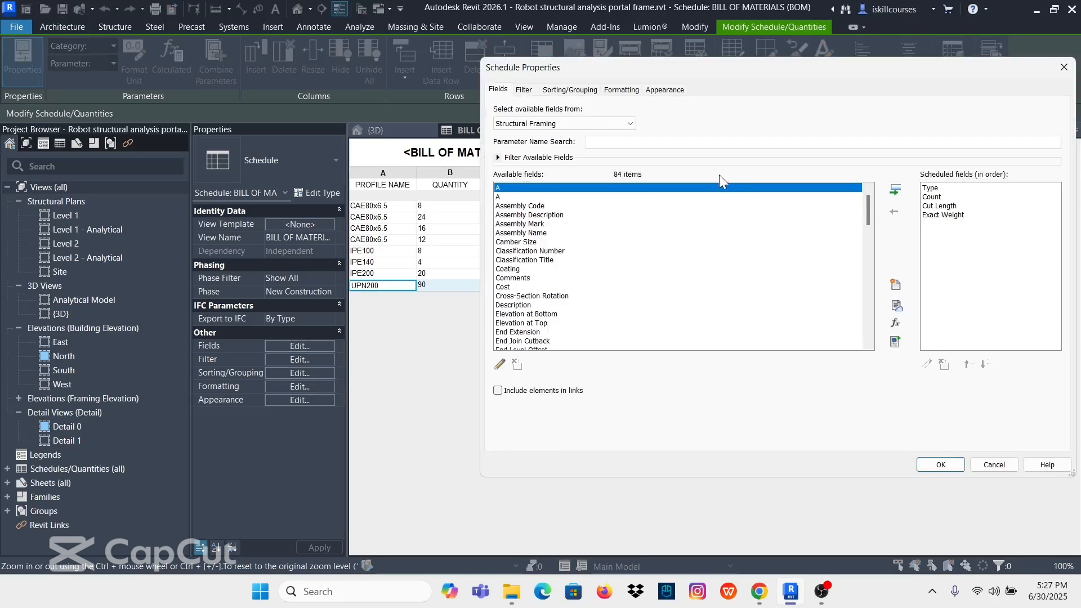
left_click(552, 91)
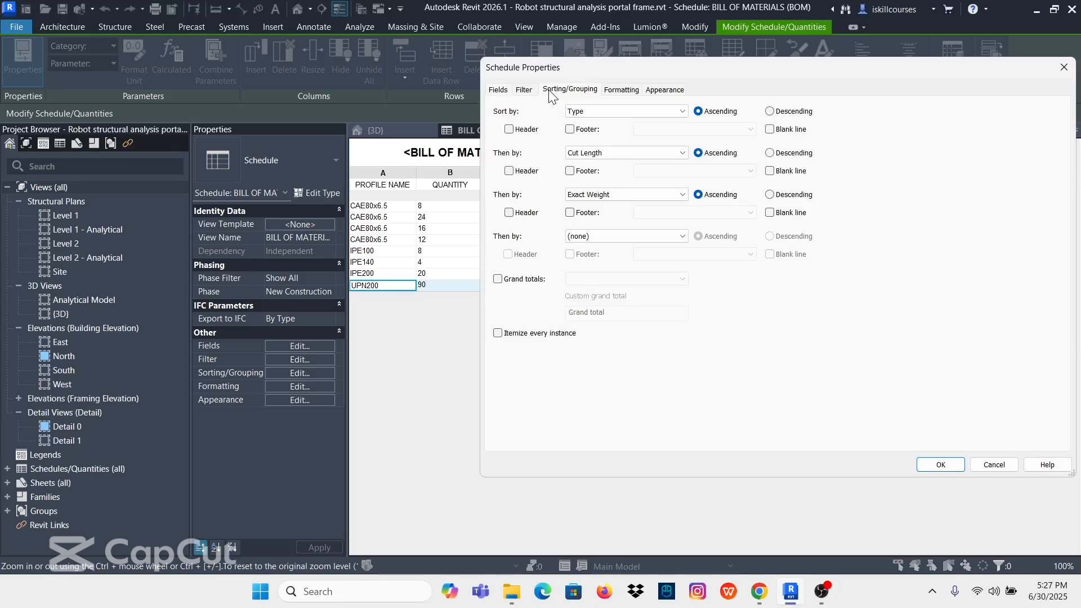
left_click(498, 278)
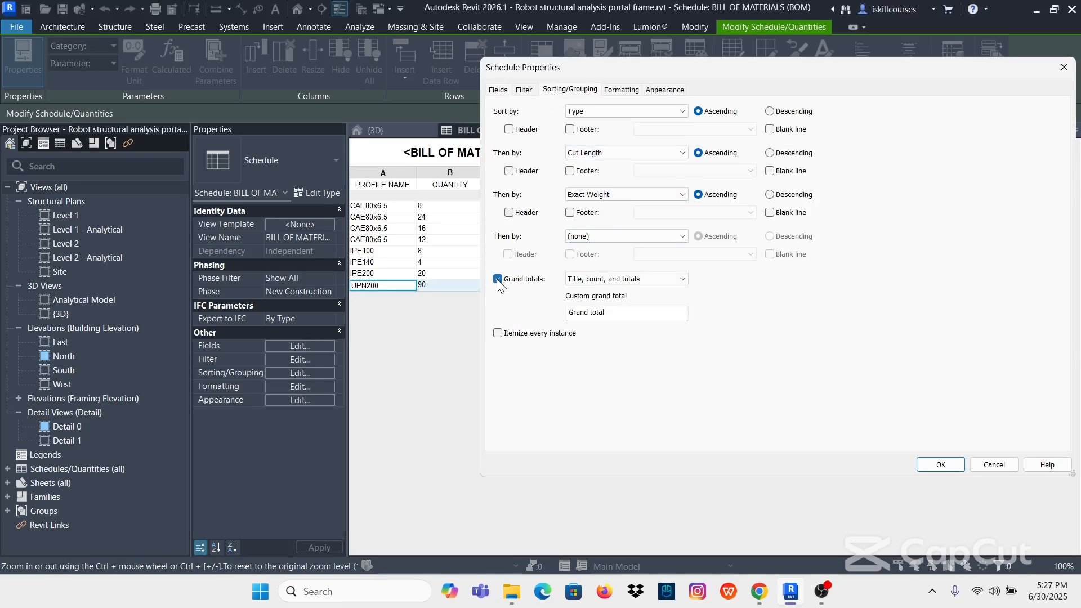
left_click(683, 280)
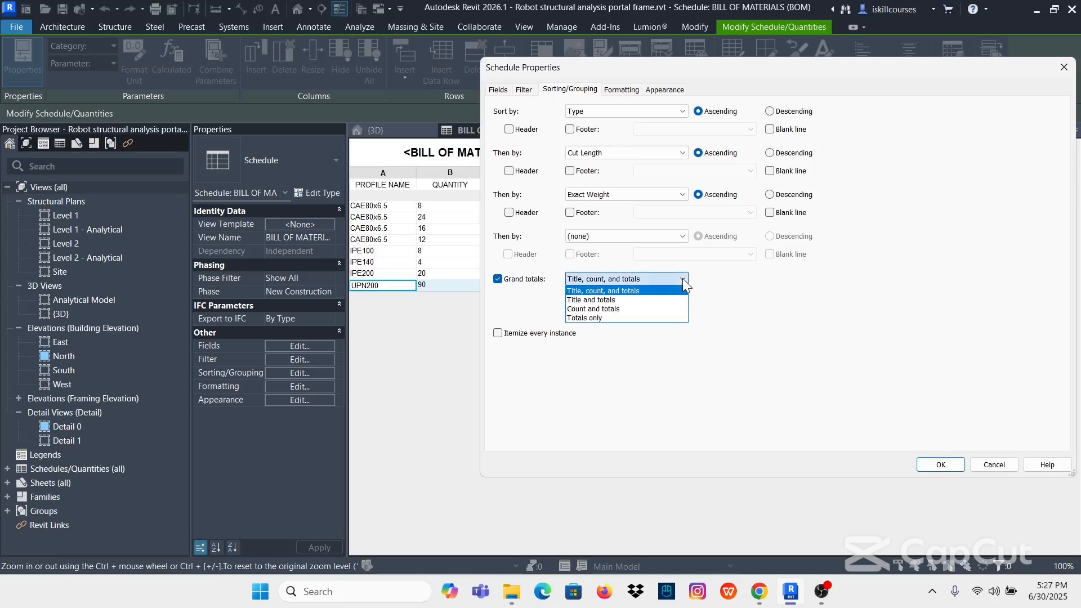
left_click(593, 300)
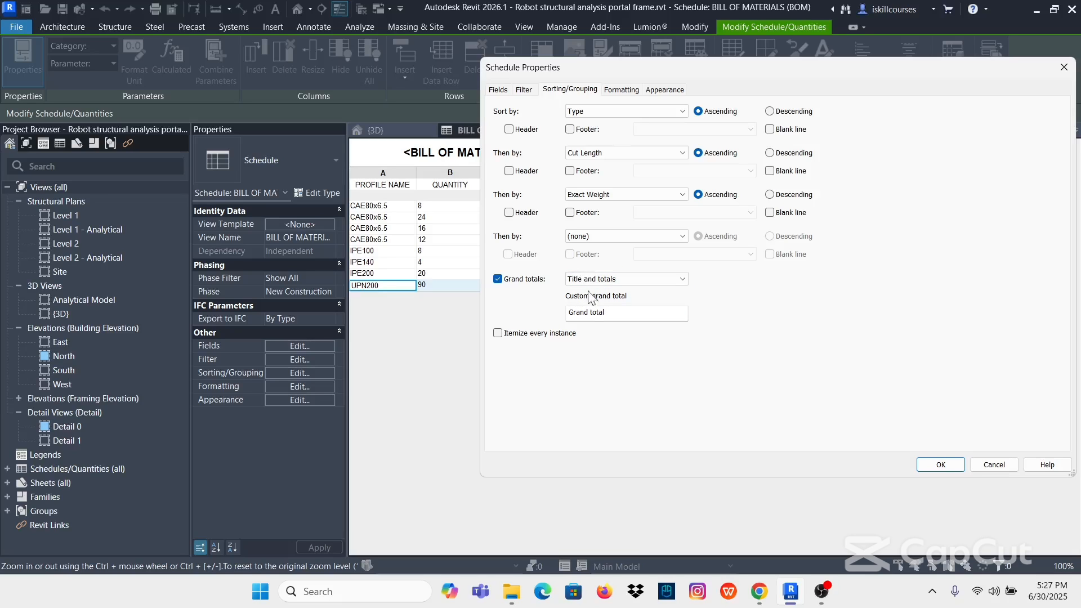
left_click(942, 465)
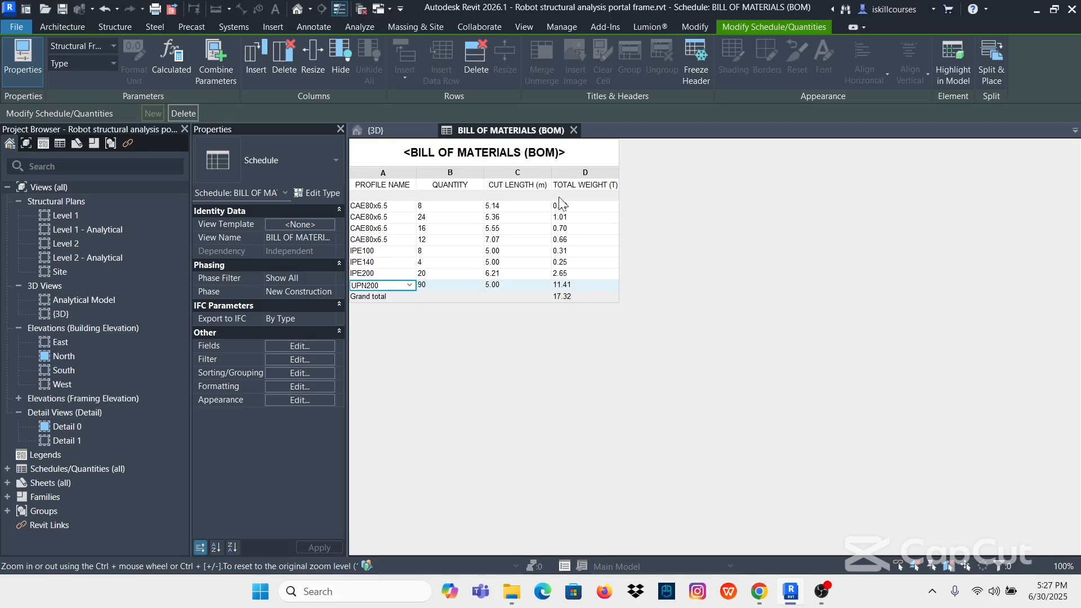
- View the whole portal frame in the 3D model against the schedule's grand total, and return to the schedule
left_click(391, 131)
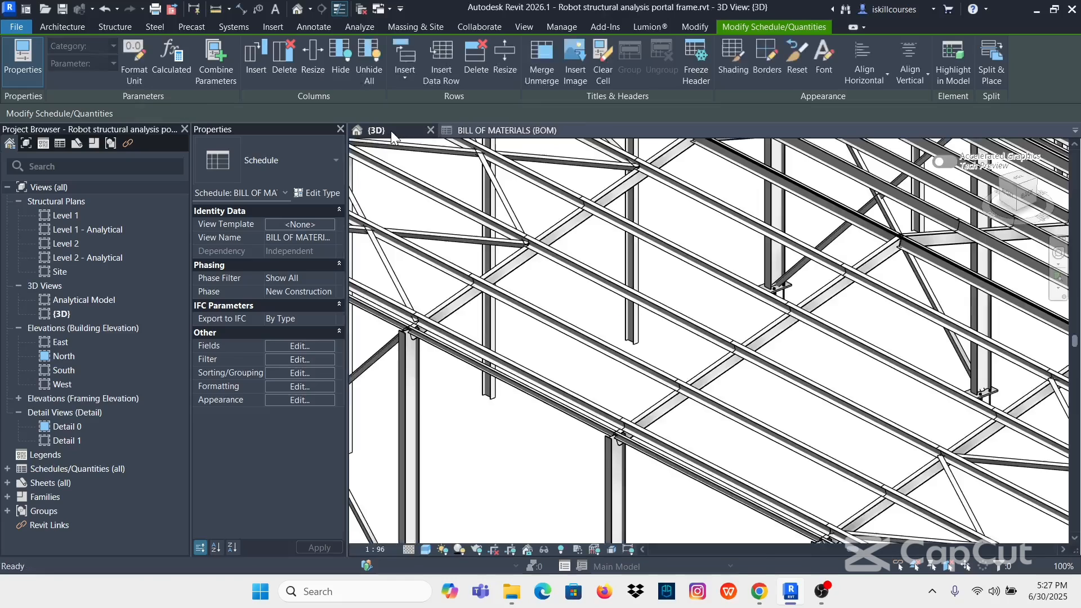
scroll(600, 367, "down", 8)
scroll(576, 236, "up", 3)
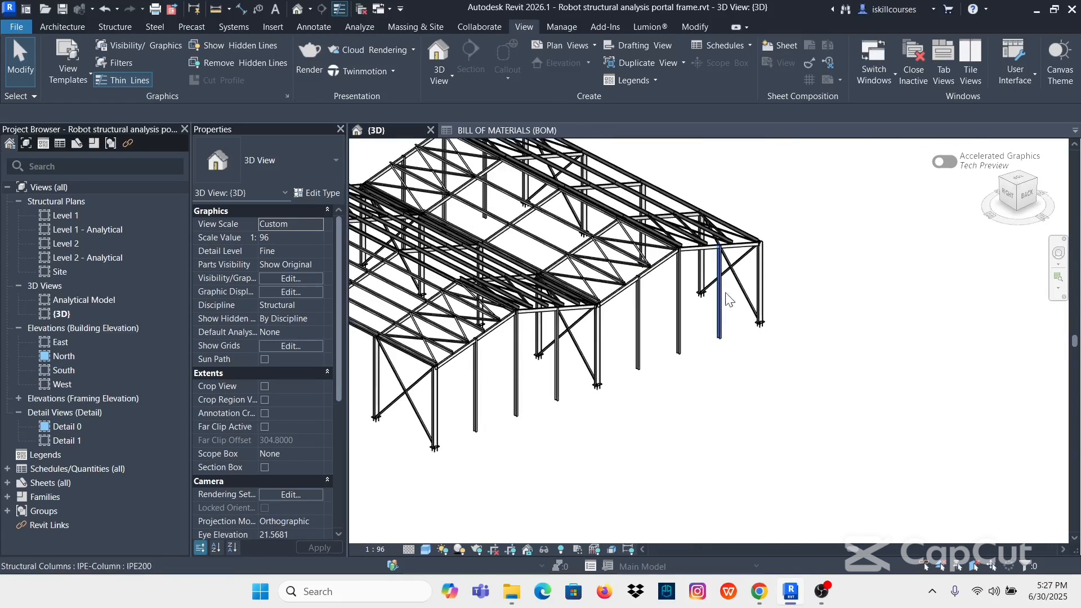
left_click(508, 130)
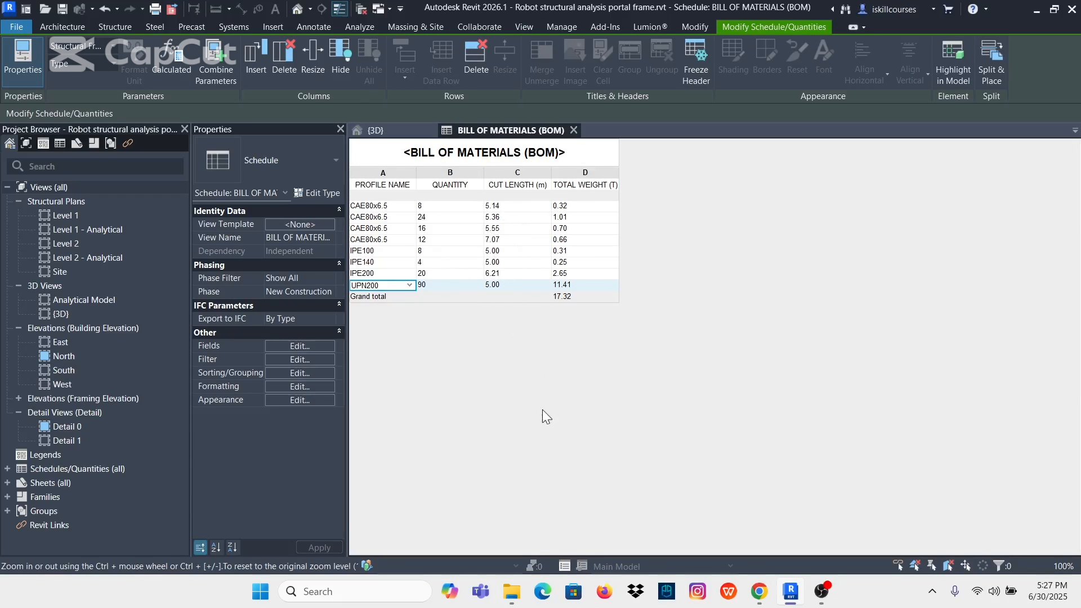
- Expand the project's Sheets branch, collapse sheet S.1 and start creating a new sheet
left_click(49, 483)
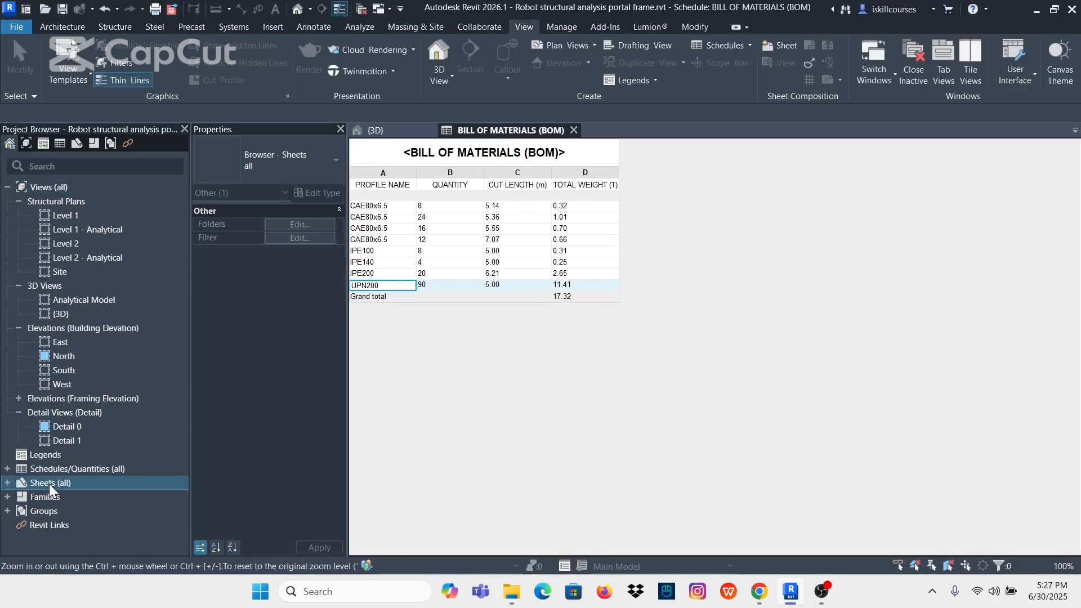
left_click(6, 483)
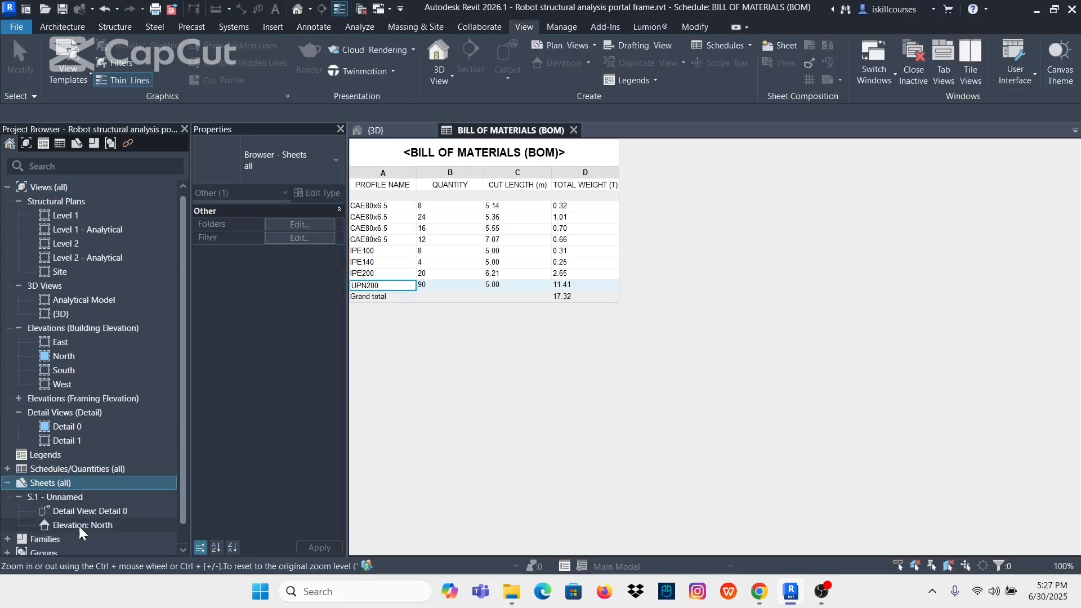
left_click(19, 498)
left_click(39, 488)
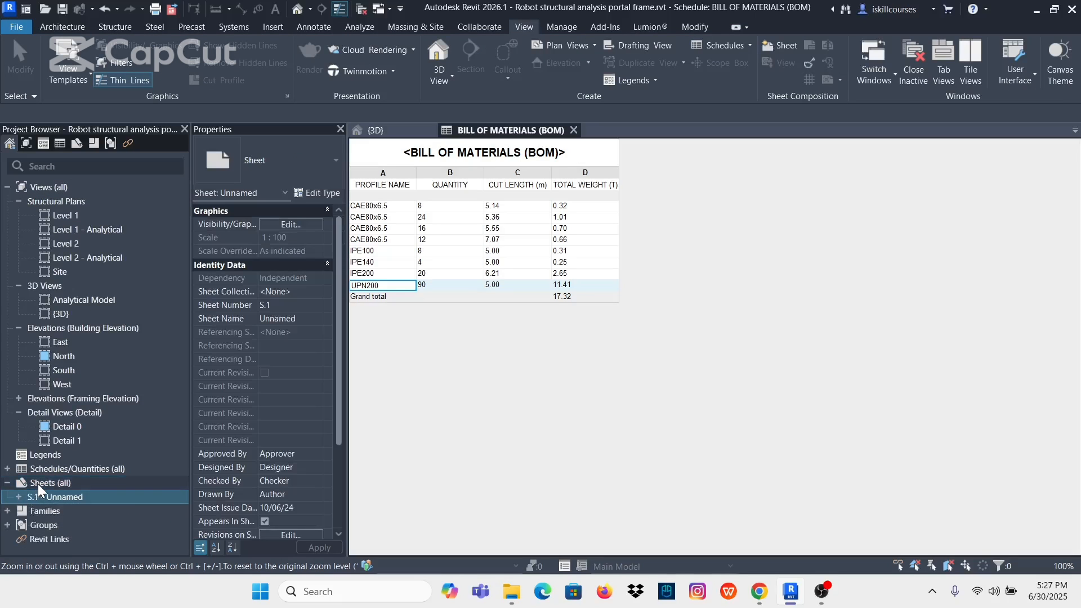
right_click(40, 488)
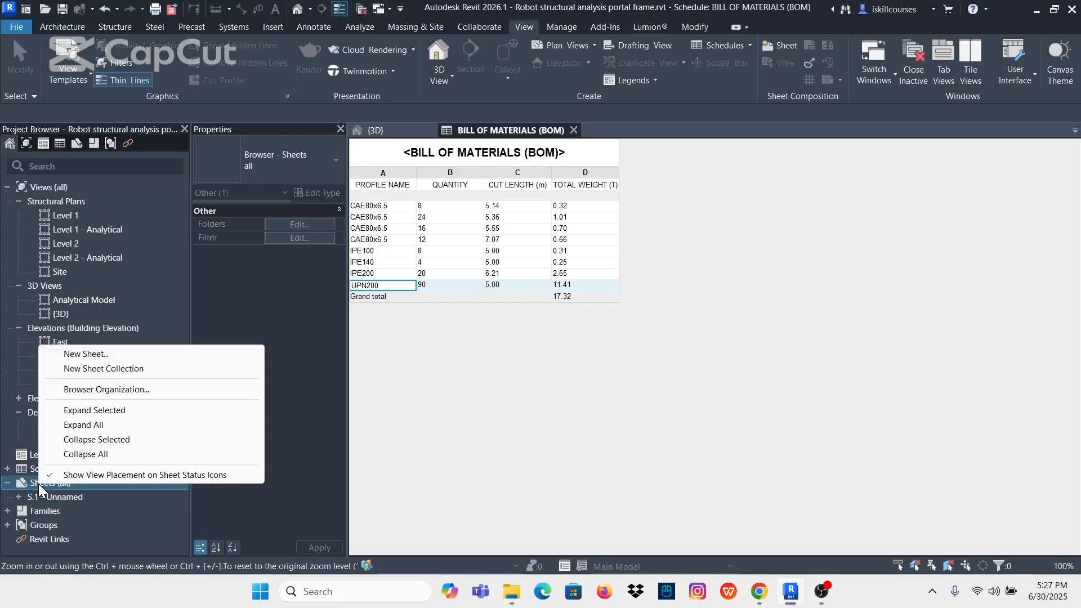
left_click(86, 355)
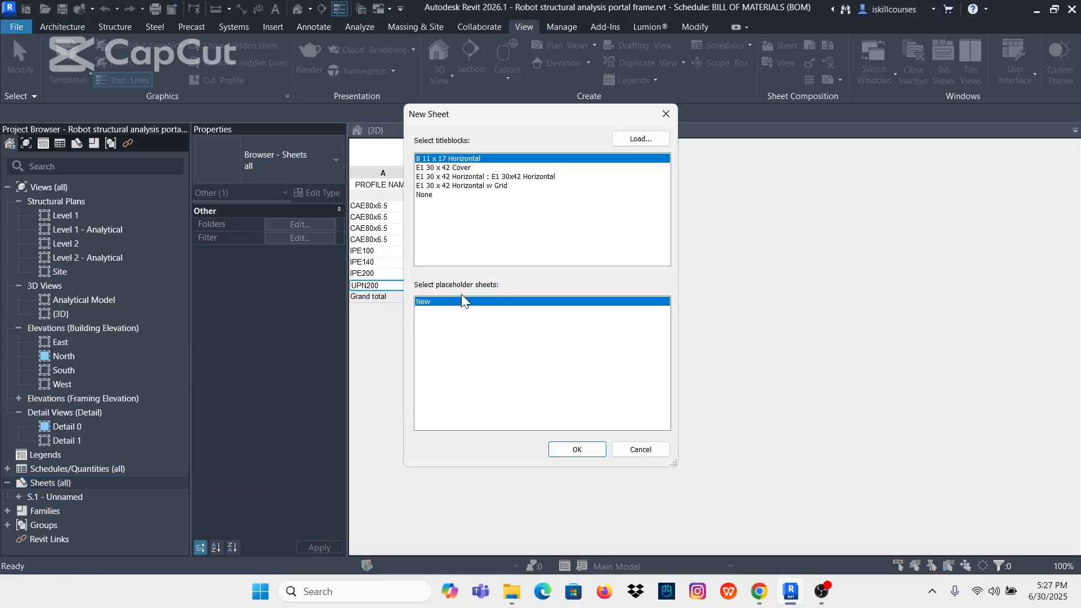
- Load Title_Blocks_A3_Metric.rfa from the English UK Titleblocks library folder and create the sheet with it
left_click(627, 139)
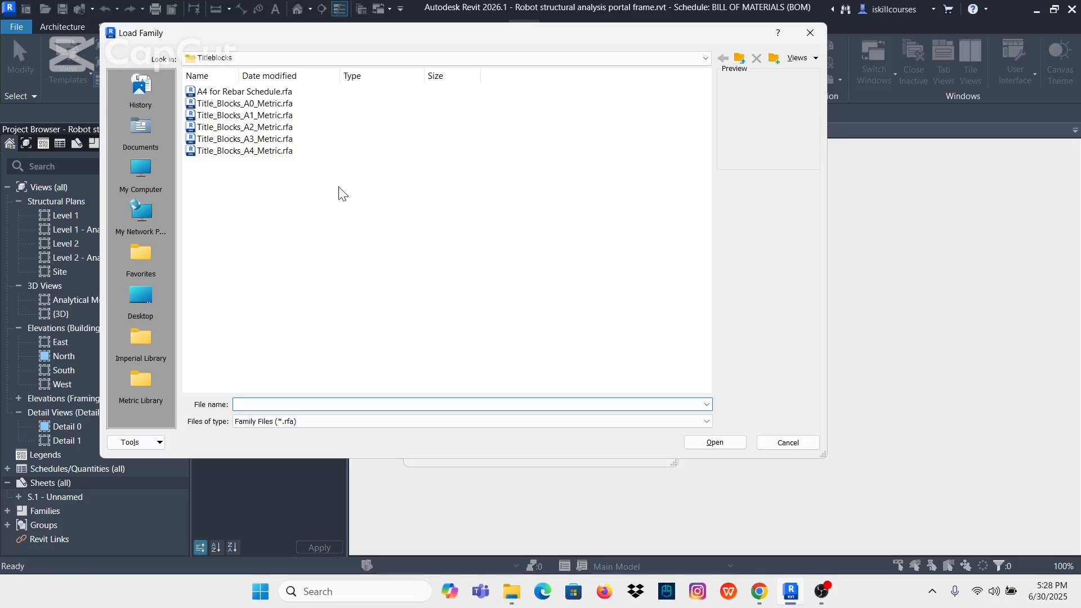
left_click(260, 140)
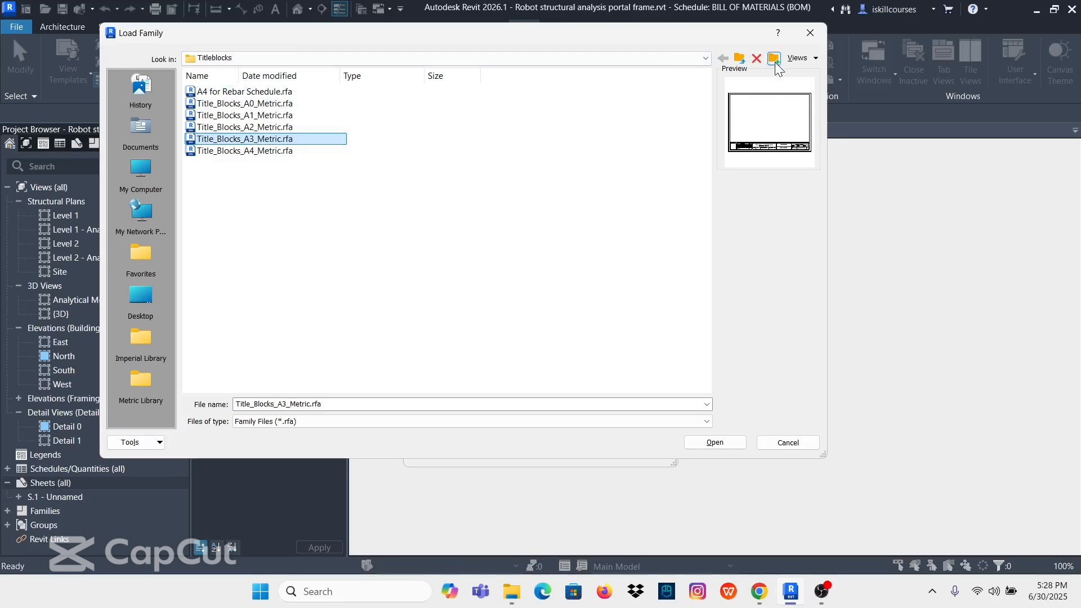
left_click(706, 59)
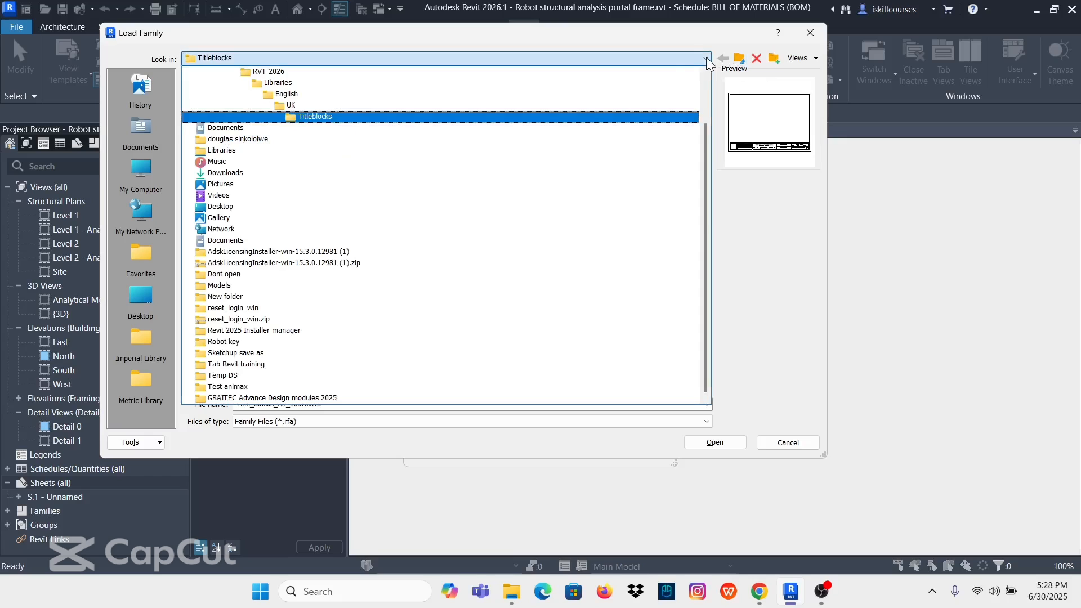
left_click(280, 82)
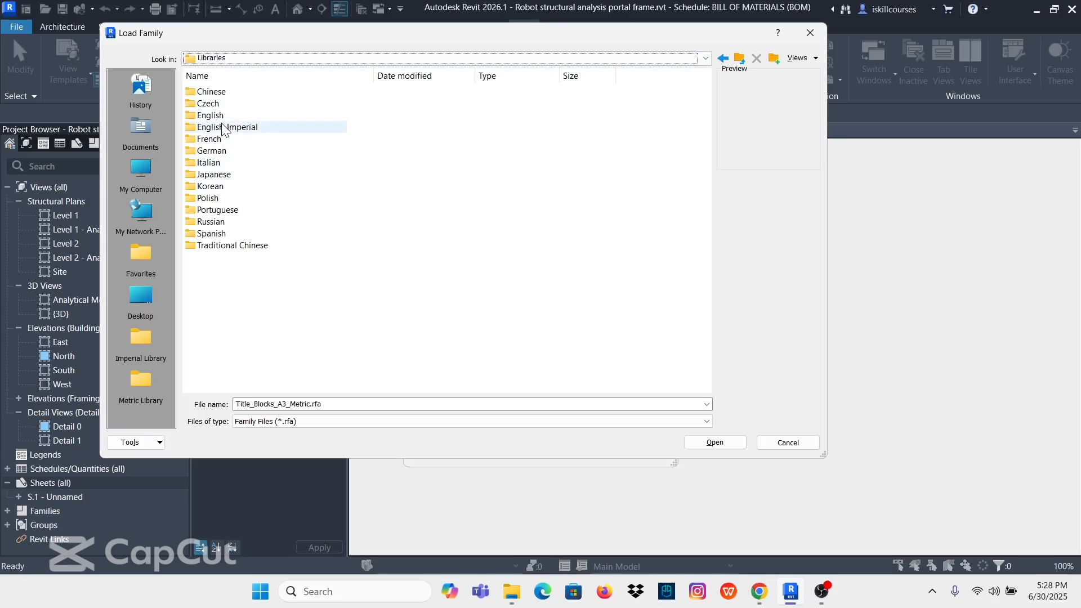
double_click(270, 115)
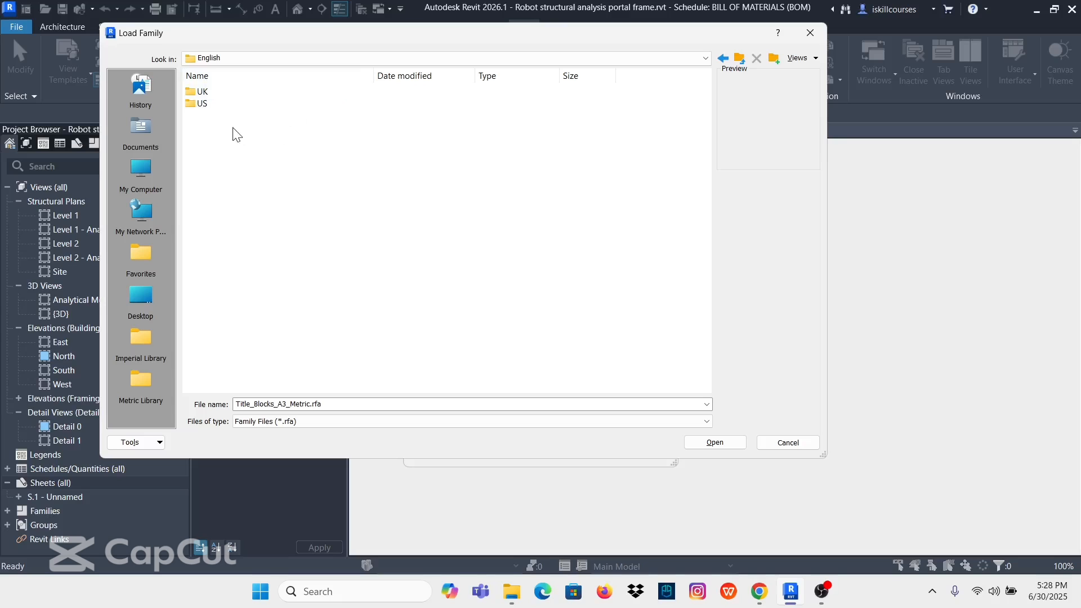
double_click(204, 93)
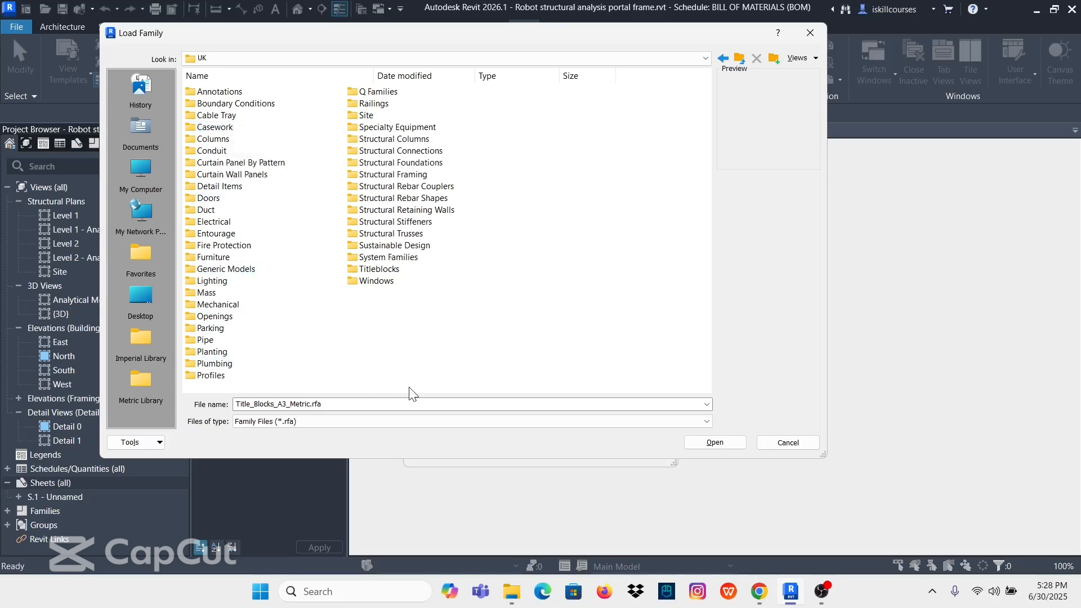
double_click(382, 269)
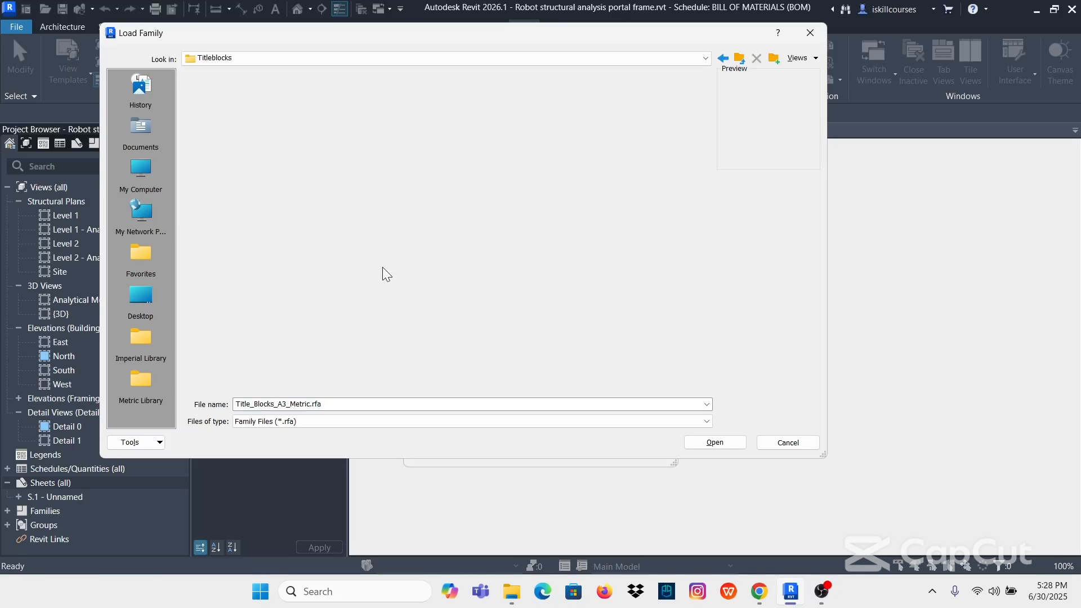
left_click(270, 139)
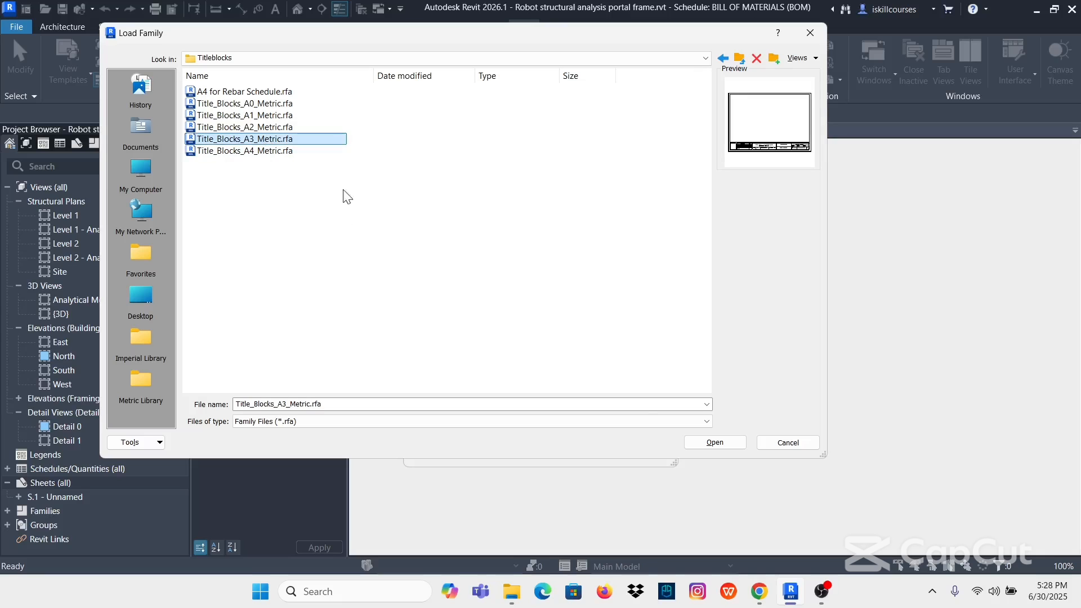
left_click(716, 444)
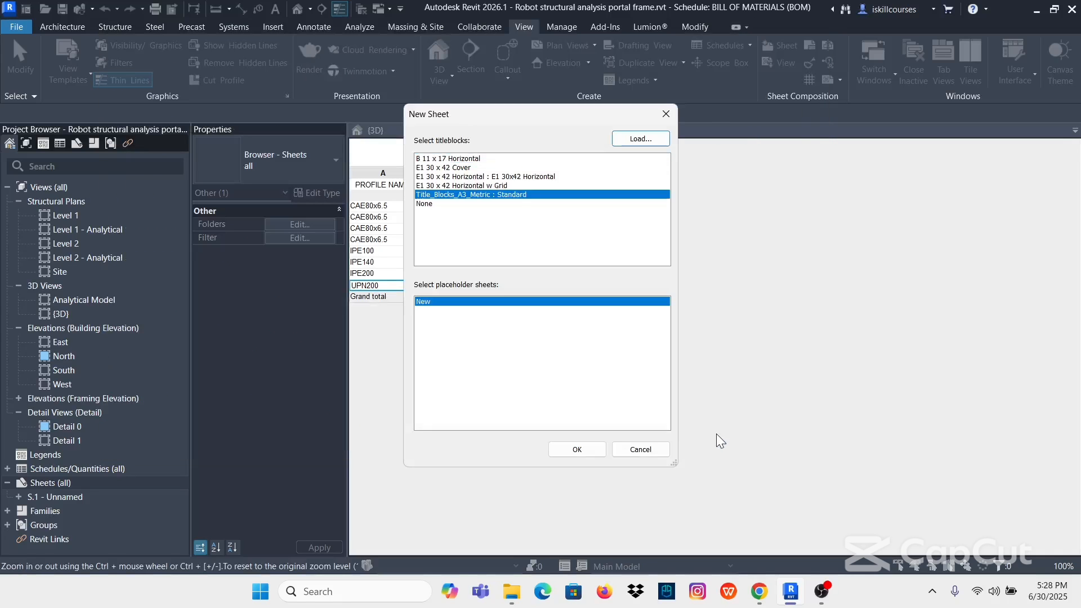
left_click(576, 449)
- Open the new sheet's A3 title block family for editing
scroll(646, 261, "down", 2)
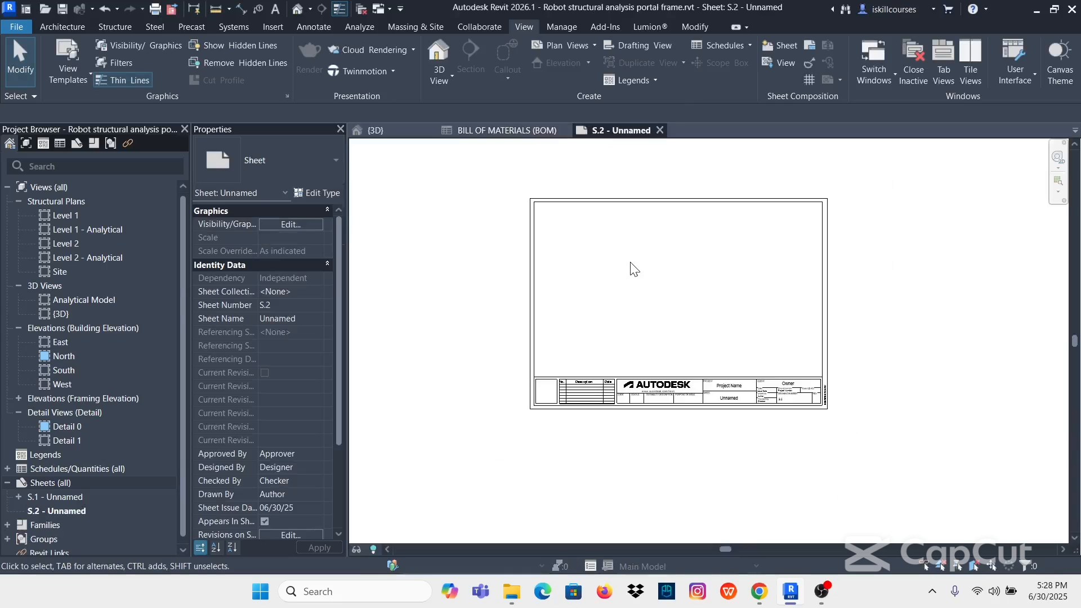
scroll(704, 489, "up", 4)
left_click(683, 457)
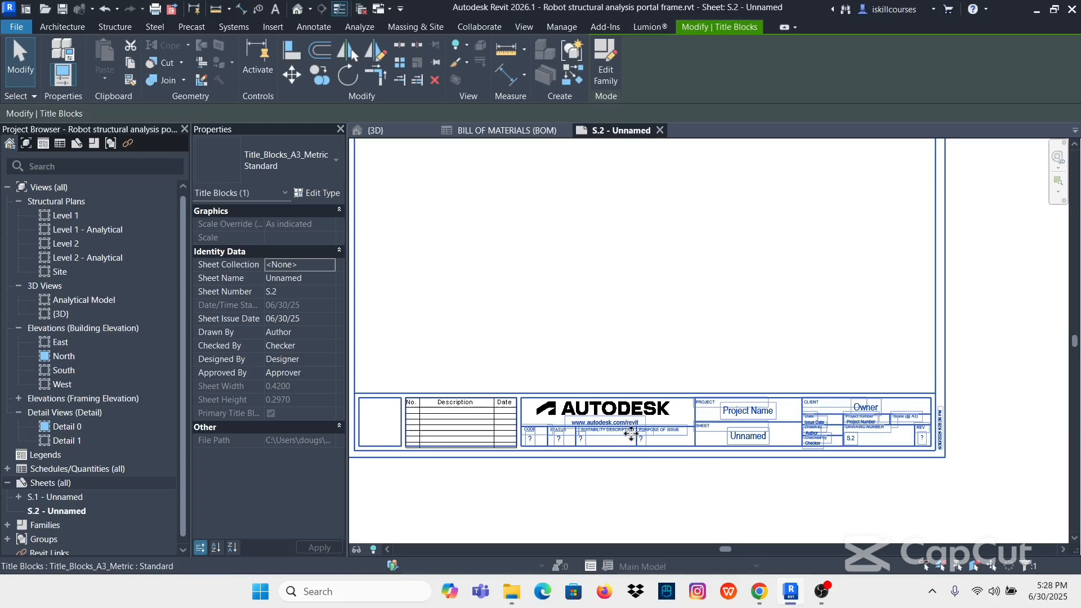
left_click(612, 66)
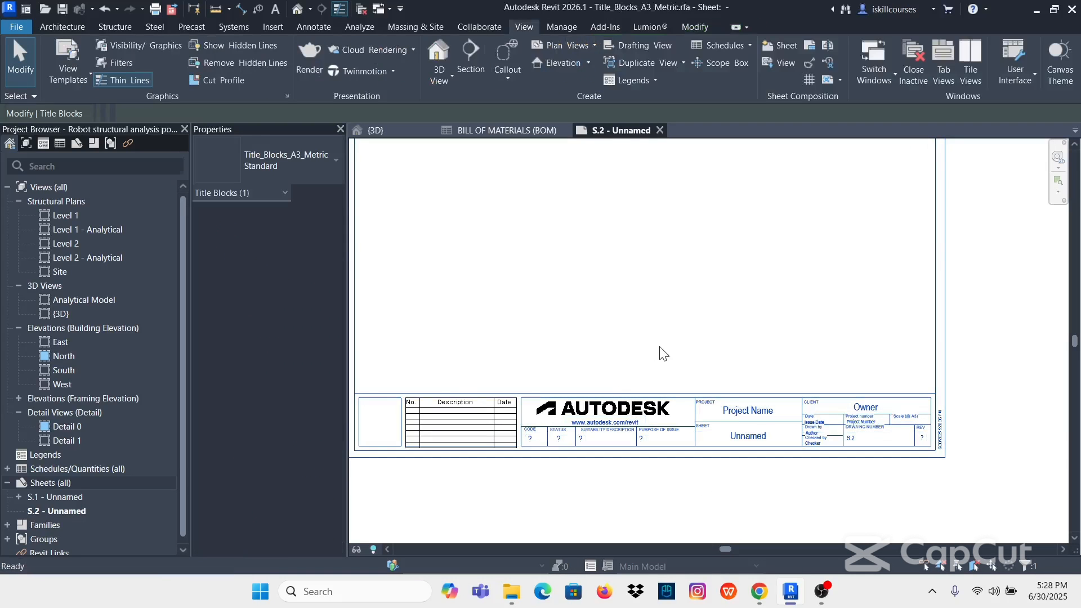
- Delete the Autodesk logo image from the A3 title block family
left_click(653, 474)
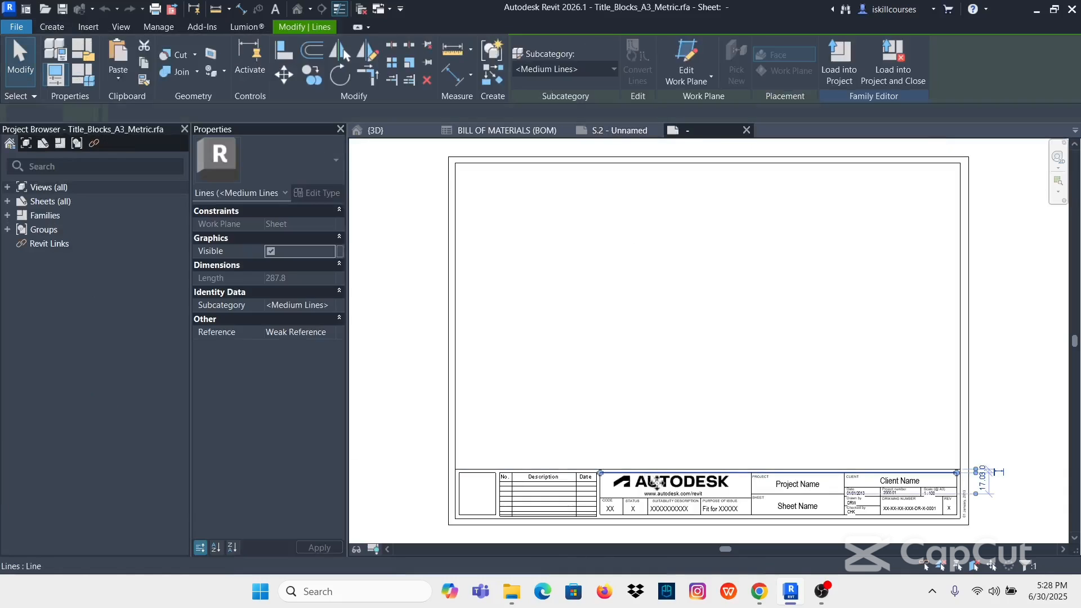
left_click(704, 440)
scroll(719, 514, "up", 3)
left_click(662, 450)
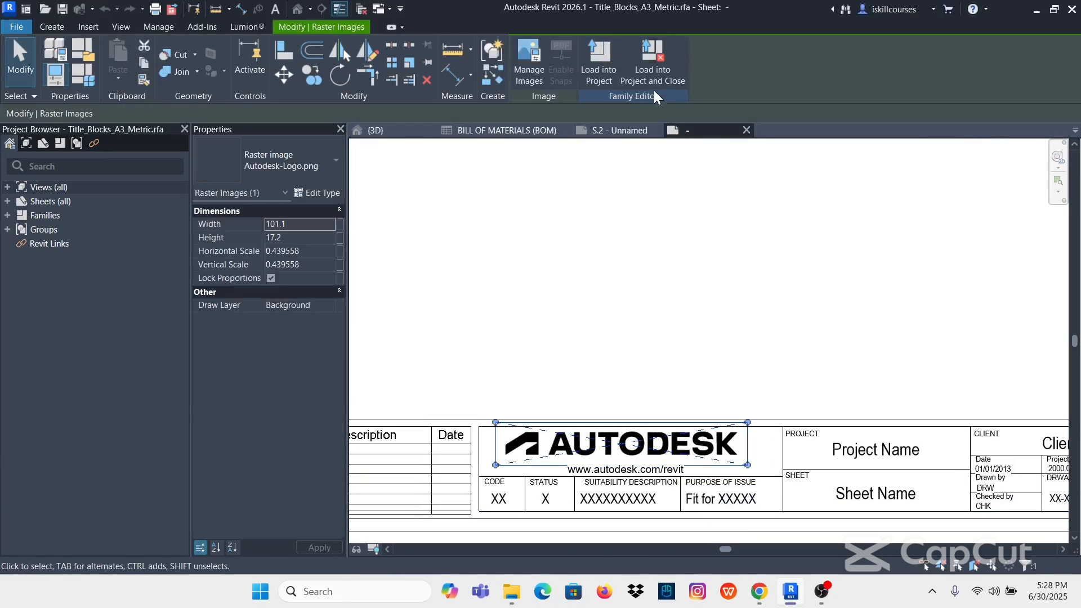
left_click(427, 80)
- Select the drawing number label in the A3 title block
scroll(620, 337, "down", 3)
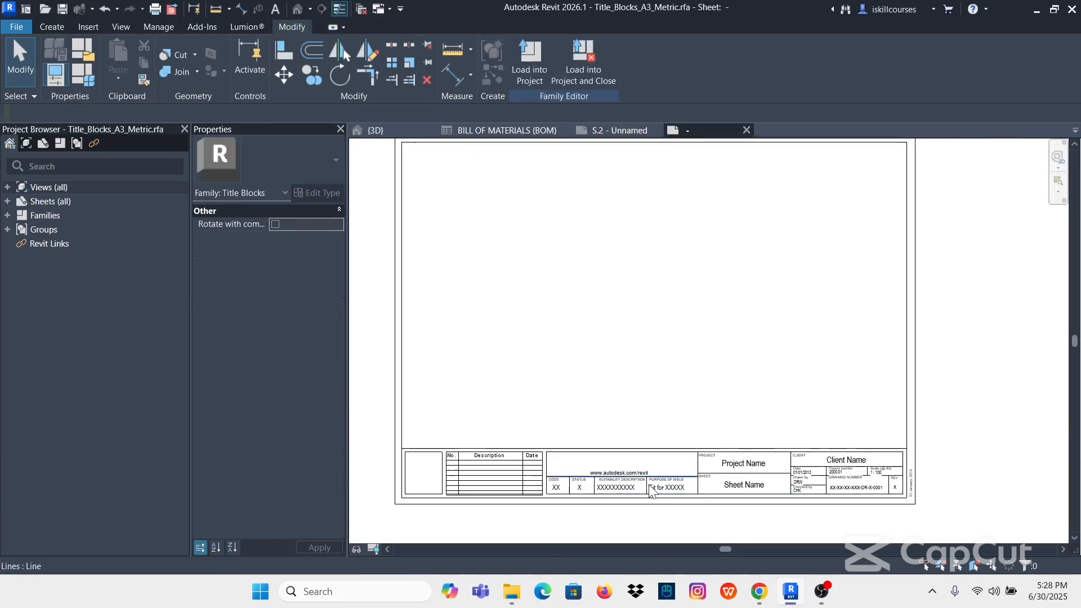
scroll(843, 522, "up", 5)
left_click(845, 475)
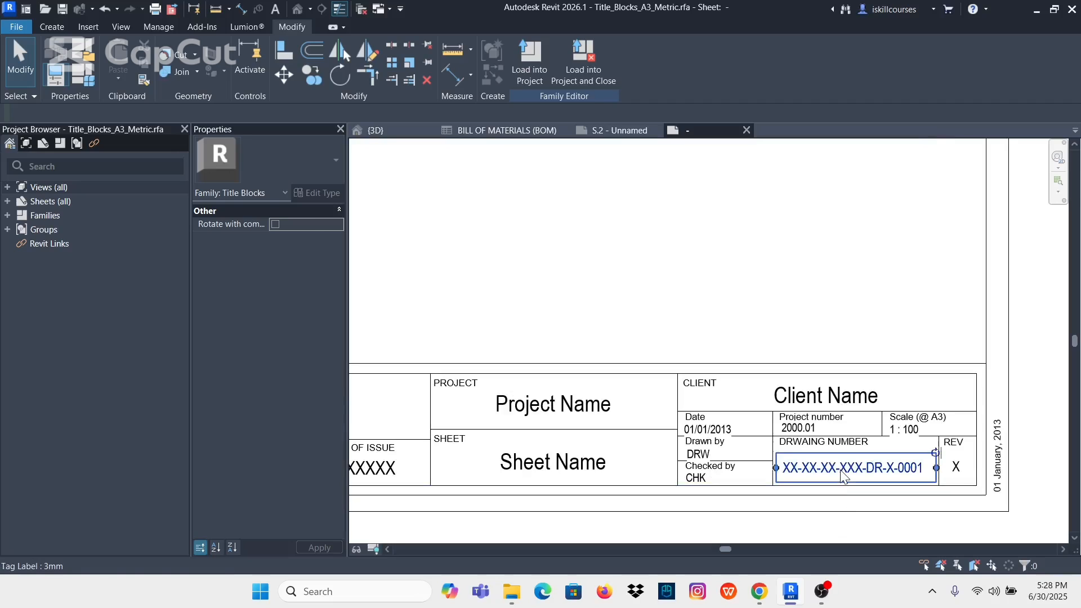